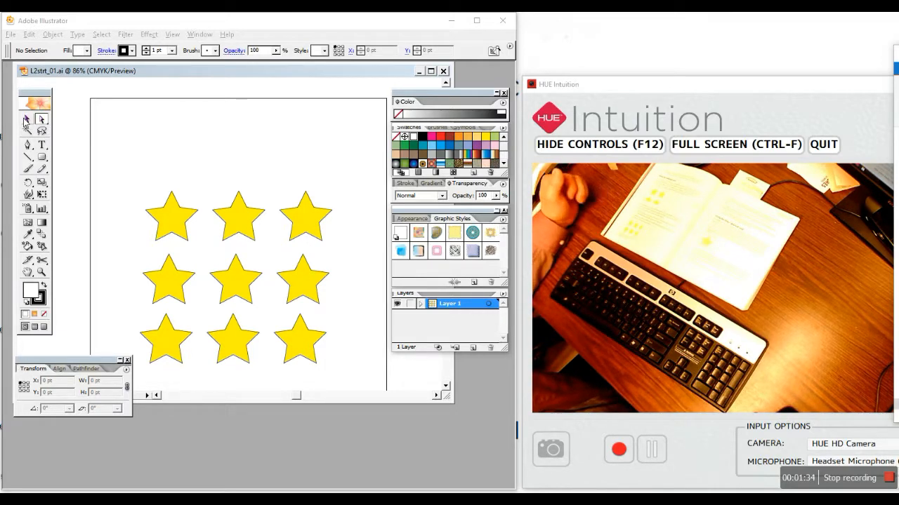
Step: Rotate the first star of the top row counterclockwise and enlarge it using the Selection tool
{"action": "left_click", "coordinate": [26, 121]}
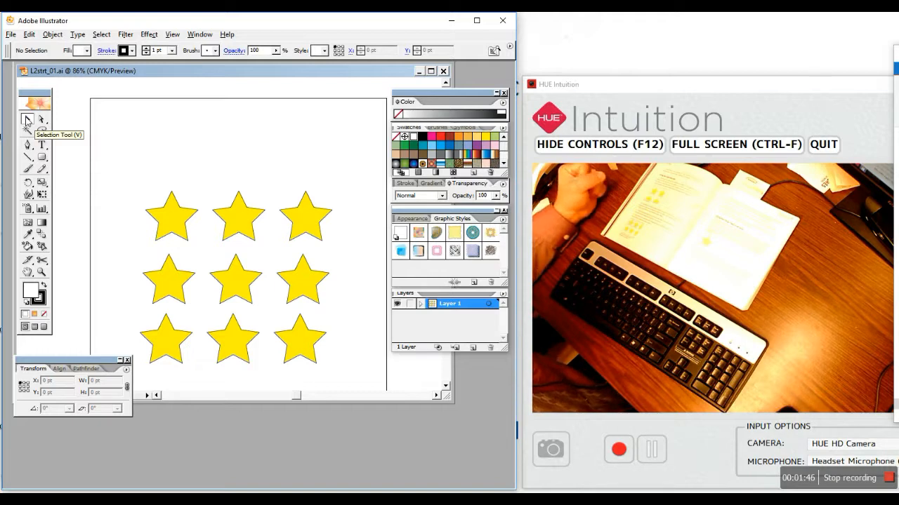
{"action": "left_click", "coordinate": [26, 121]}
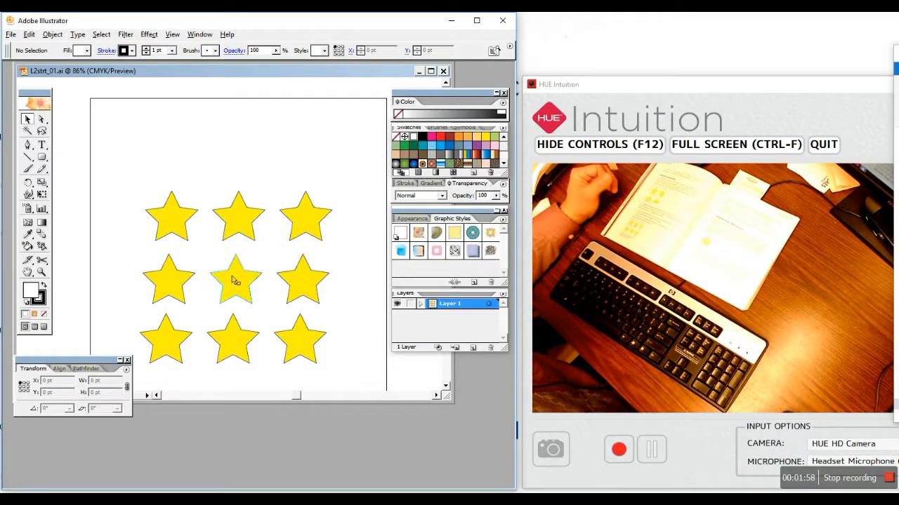
{"action": "left_click", "coordinate": [173, 222]}
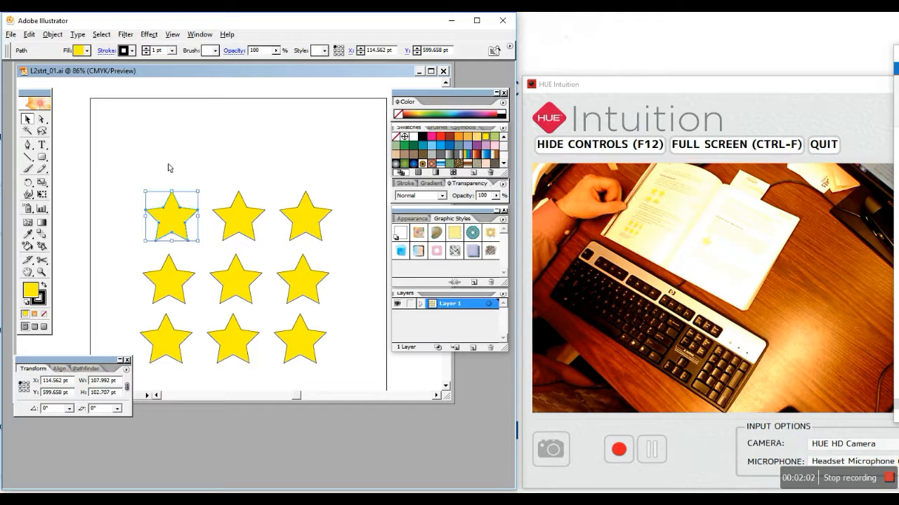
{"action": "left_click_drag", "start_coordinate": [202, 197], "coordinate": [166, 162]}
{"action": "key", "text": "alt"}
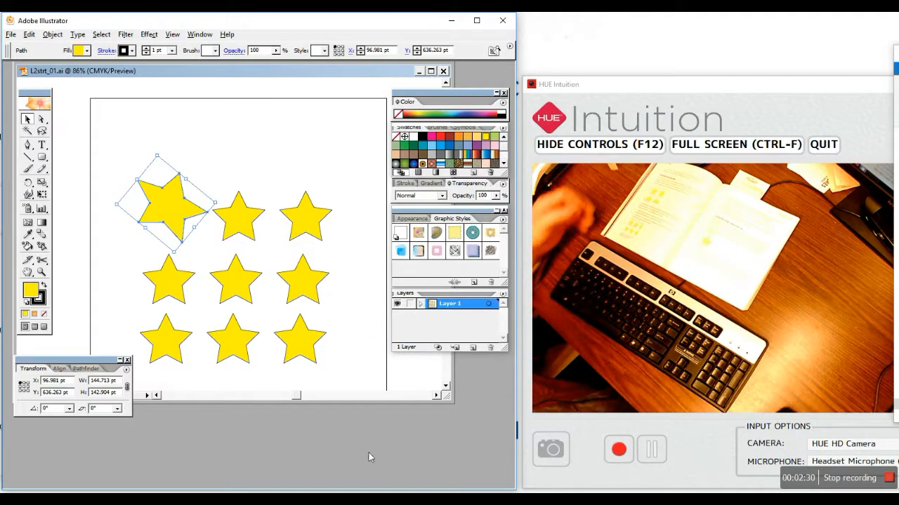
Step: Add the top row's middle star to the selection, move both stars toward the page's upper left, and deselect them
{"action": "left_click", "coordinate": [228, 237], "text": "shift"}
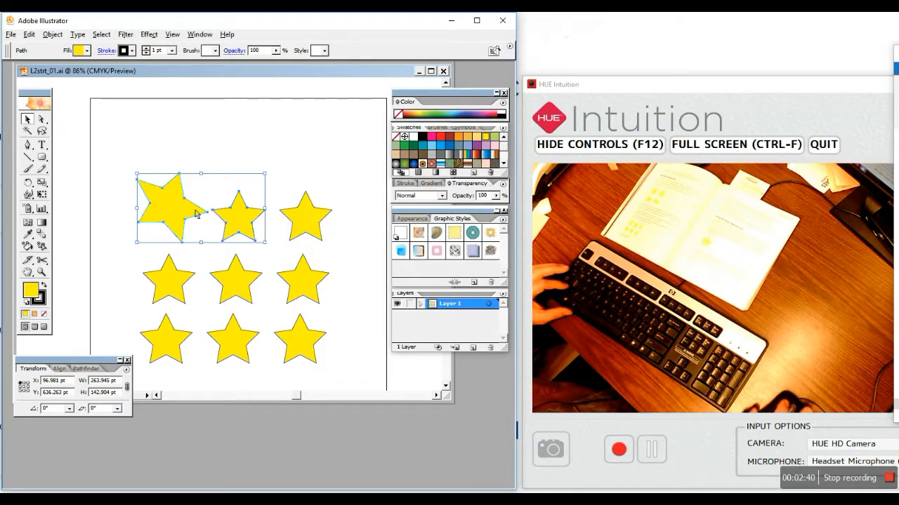
{"action": "left_click_drag", "start_coordinate": [196, 214], "coordinate": [177, 170]}
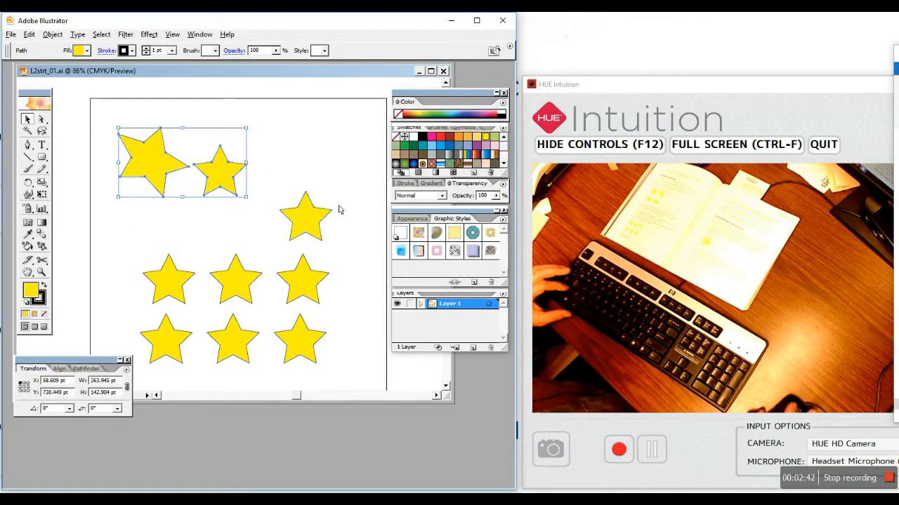
{"action": "left_click", "coordinate": [101, 34]}
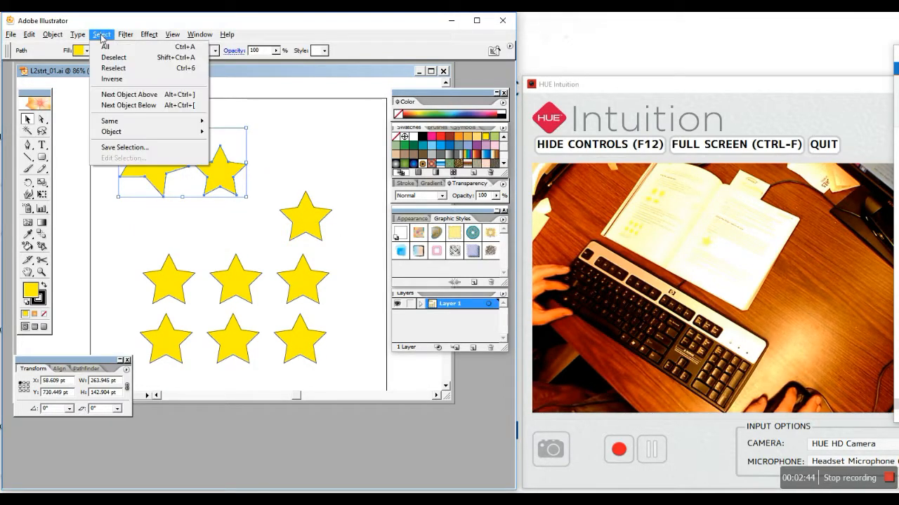
{"action": "left_click", "coordinate": [337, 117]}
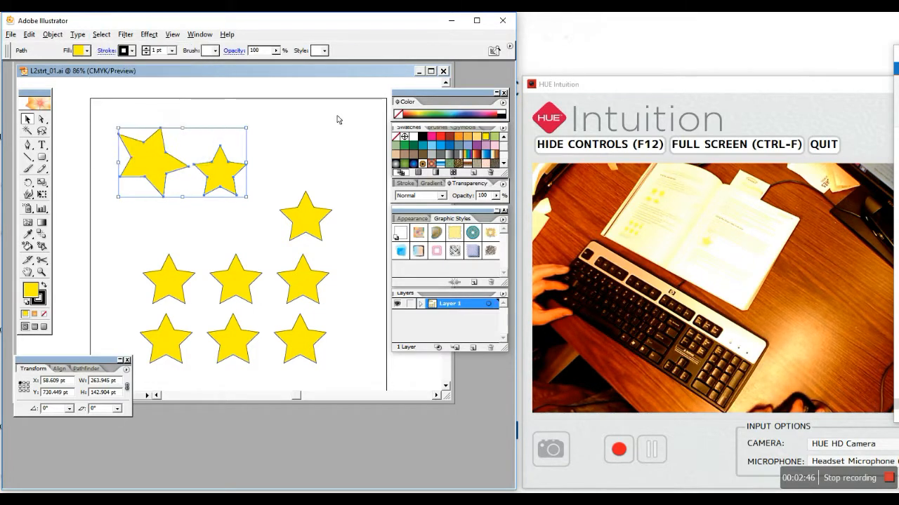
{"action": "left_click", "coordinate": [335, 120]}
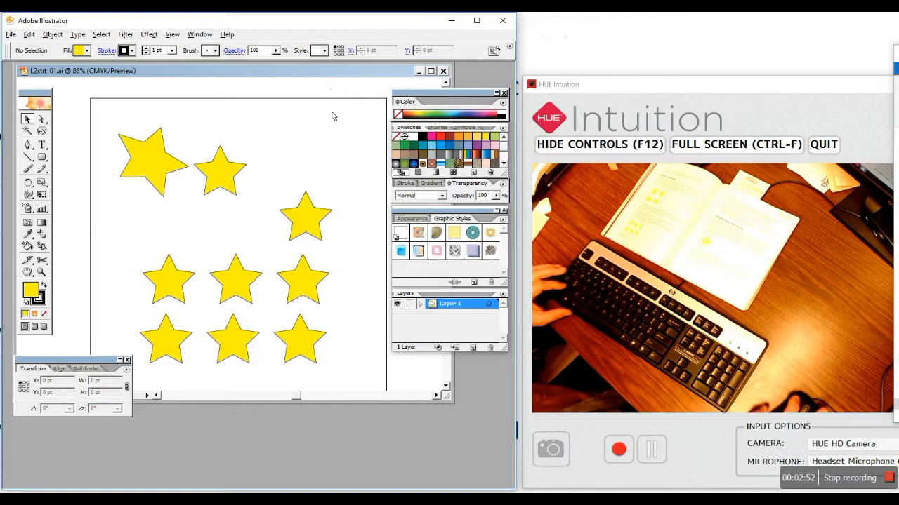
Step: Revert L2strt_01.ai to its saved version
{"action": "left_click", "coordinate": [311, 208]}
{"action": "left_click", "coordinate": [325, 88]}
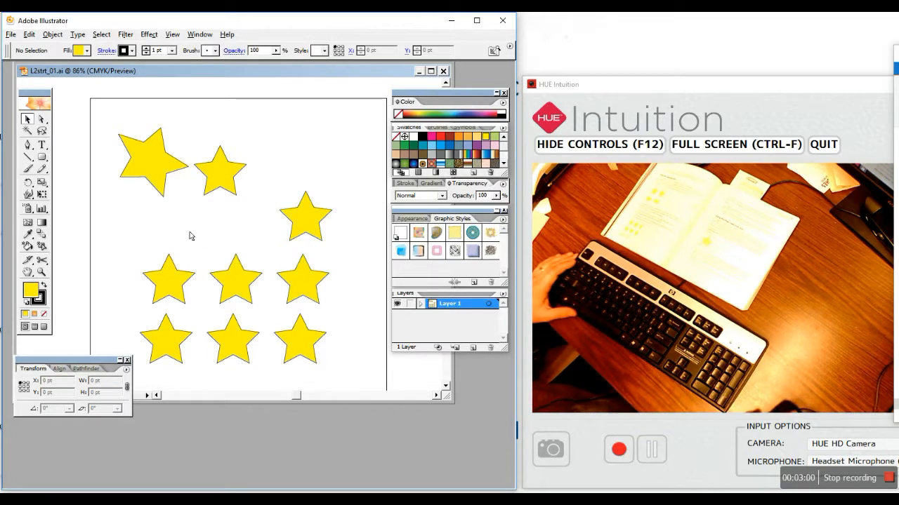
{"action": "key", "text": "F12"}
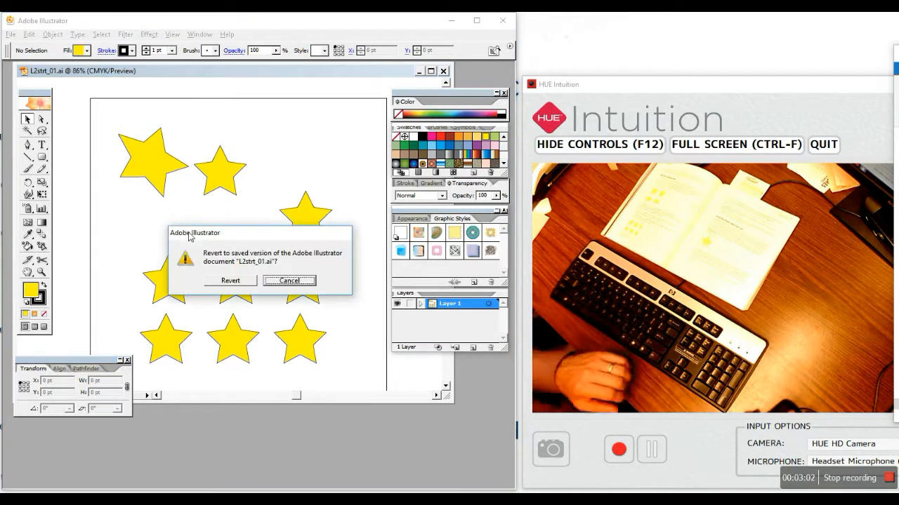
{"action": "left_click", "coordinate": [231, 281]}
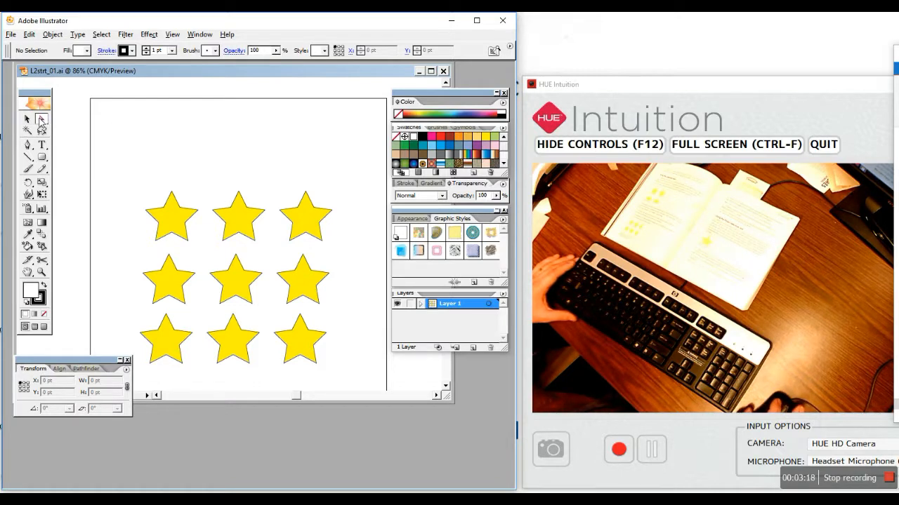
Step: Pull the first star's top anchor point out of shape with the Direct Selection tool and undo the distortions
{"action": "left_click", "coordinate": [40, 121]}
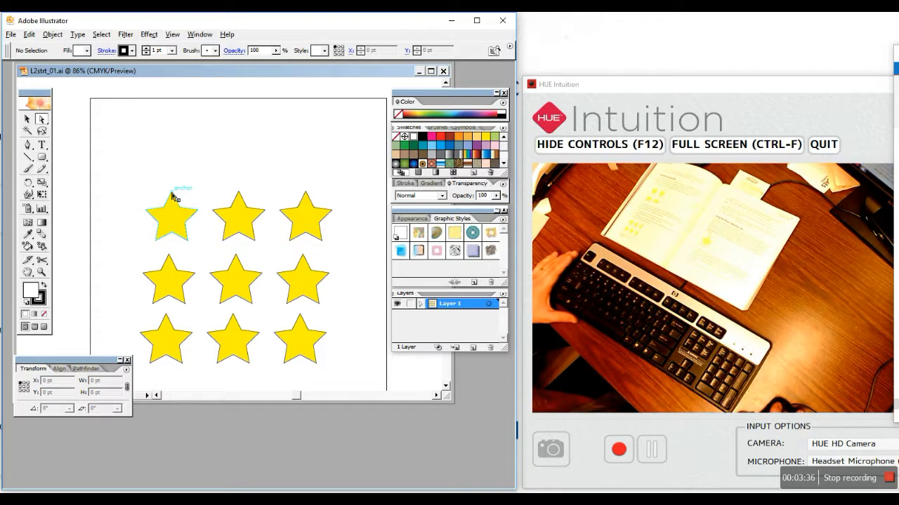
{"action": "left_click_drag", "start_coordinate": [172, 192], "coordinate": [144, 154]}
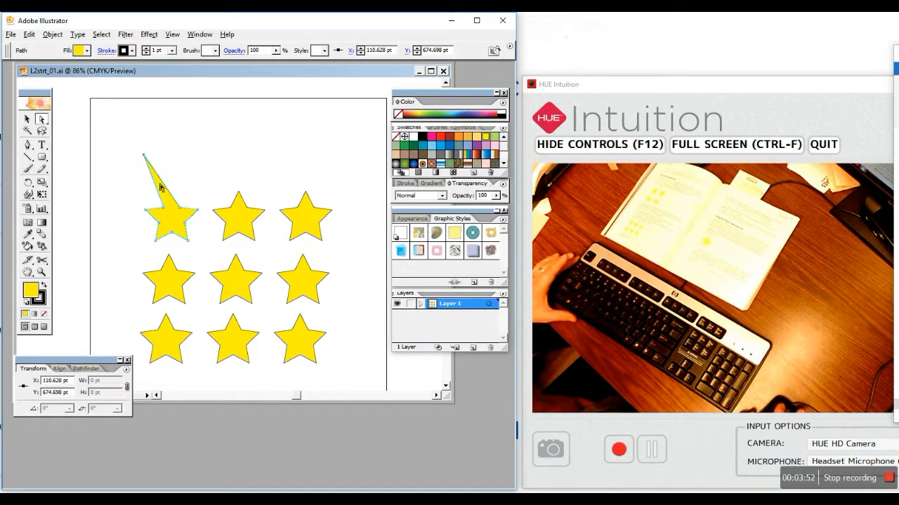
{"action": "left_click_drag", "start_coordinate": [145, 159], "coordinate": [203, 179]}
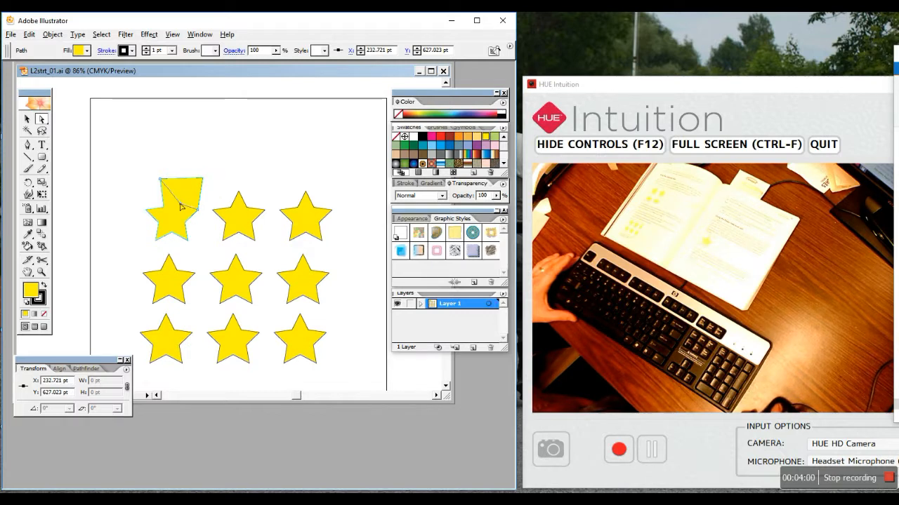
{"action": "key", "text": "ctrl+z"}
{"action": "left_click", "coordinate": [174, 188]}
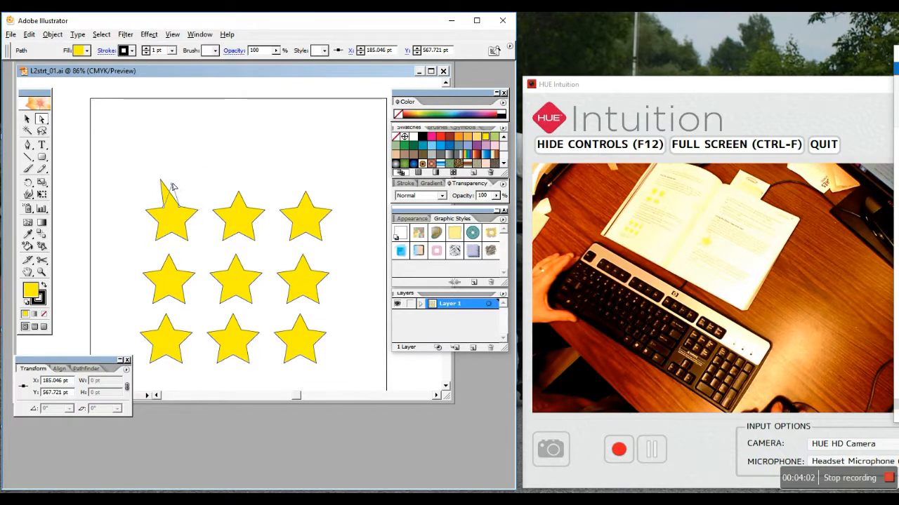
{"action": "key", "text": "ctrl+z"}
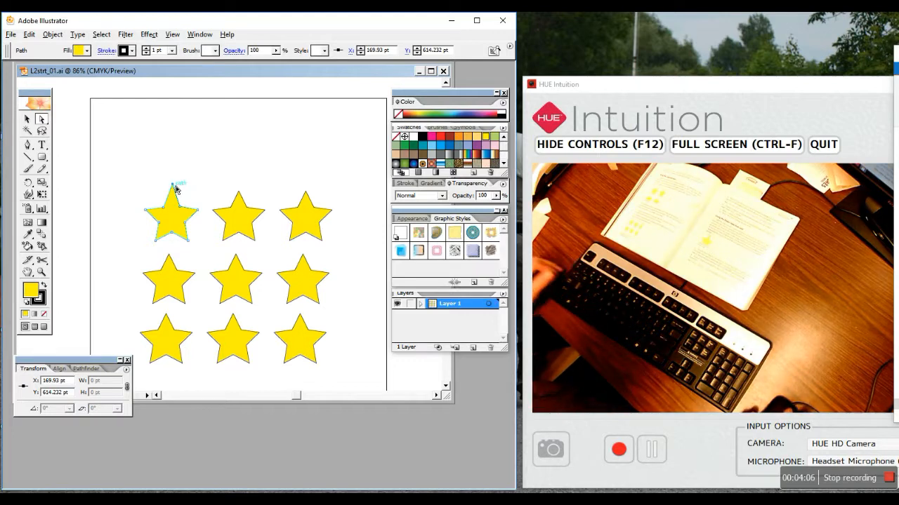
Step: Reshape the first star by moving several of its anchor points, and revert the document to its saved version
{"action": "left_click", "coordinate": [199, 245]}
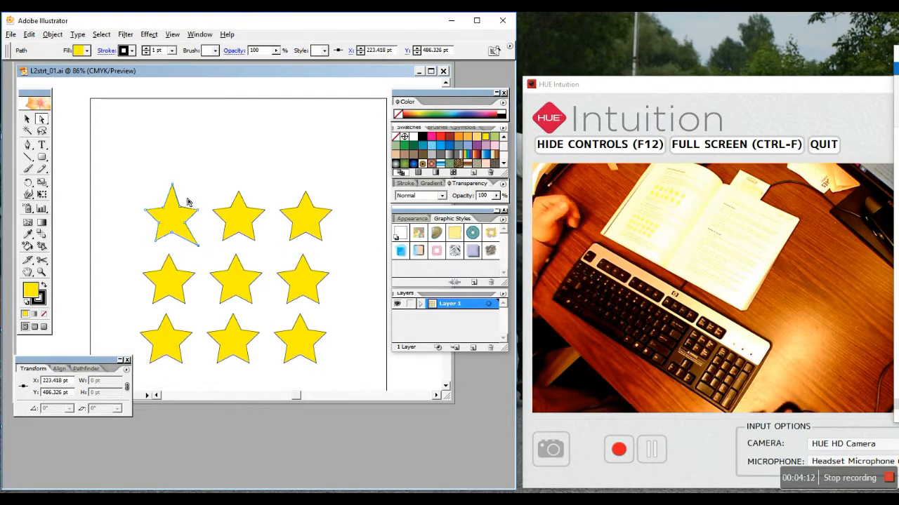
{"action": "left_click_drag", "start_coordinate": [180, 195], "coordinate": [164, 155]}
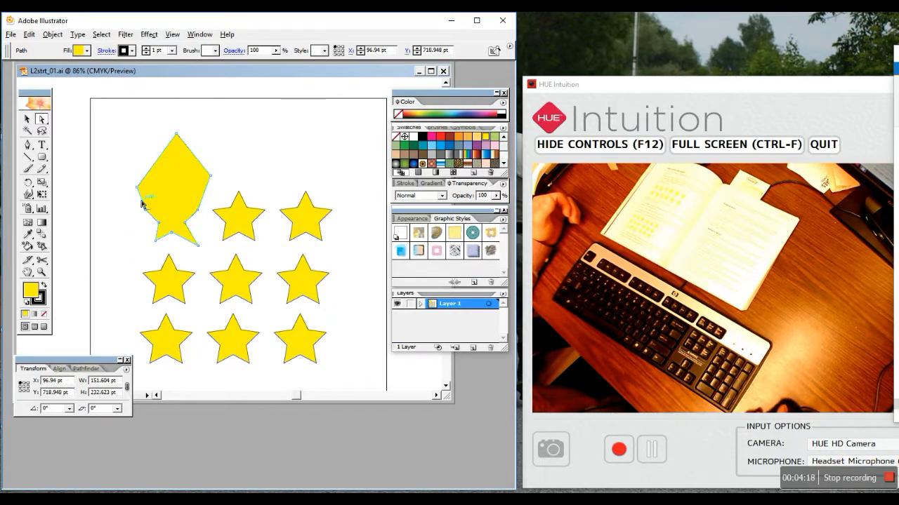
{"action": "left_click_drag", "start_coordinate": [142, 204], "coordinate": [165, 184]}
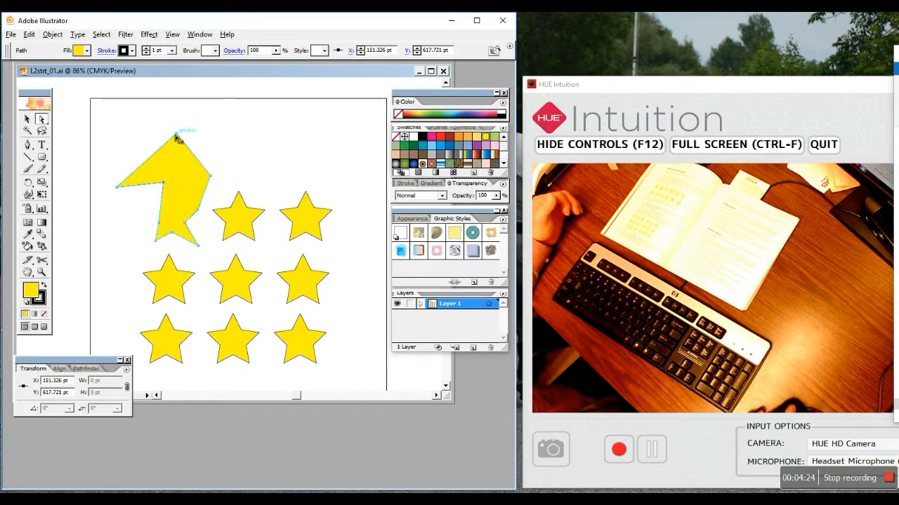
{"action": "left_click_drag", "start_coordinate": [176, 133], "coordinate": [176, 150]}
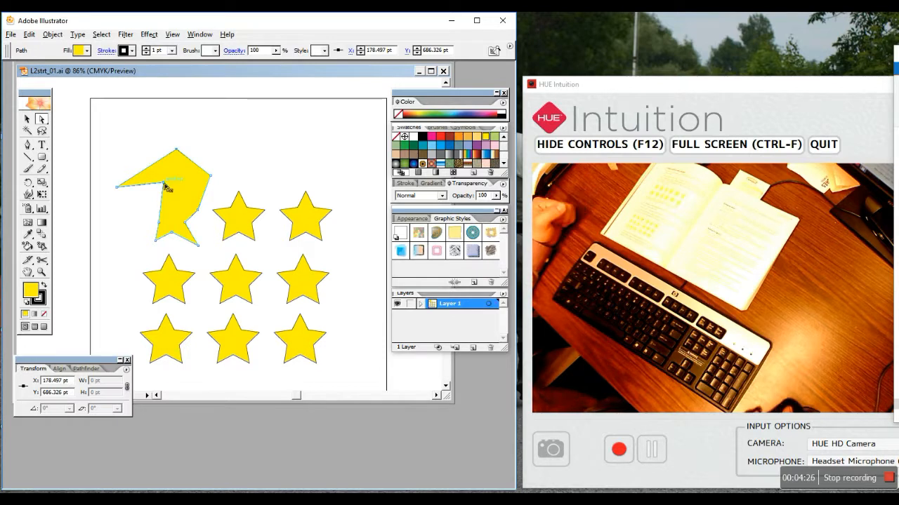
{"action": "key", "text": "F12"}
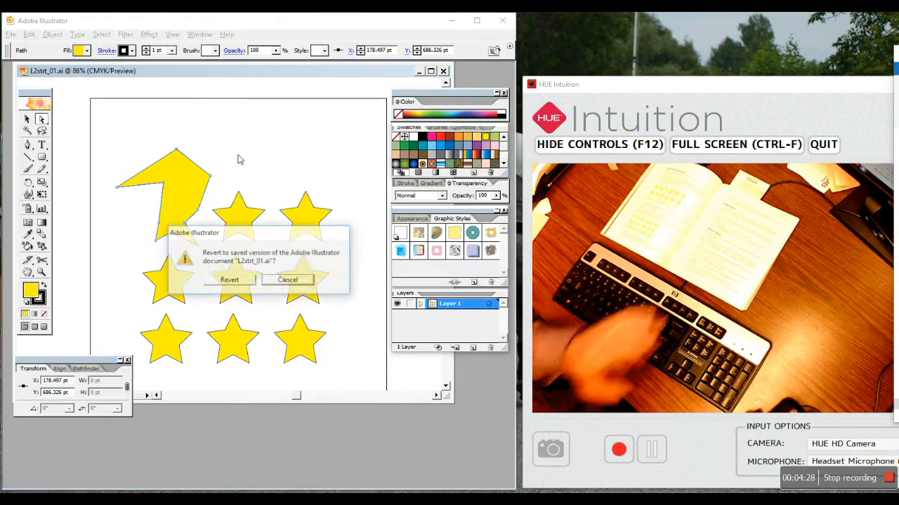
{"action": "left_click", "coordinate": [230, 279]}
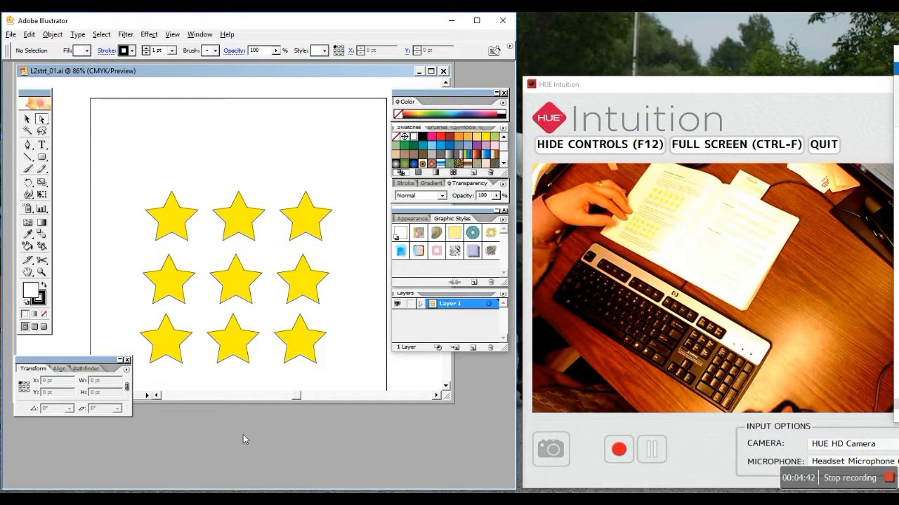
Step: Select the three stars of the top row together and move them up to about X 125 pt, Y 668 pt
{"action": "left_click_drag", "start_coordinate": [144, 193], "coordinate": [351, 259]}
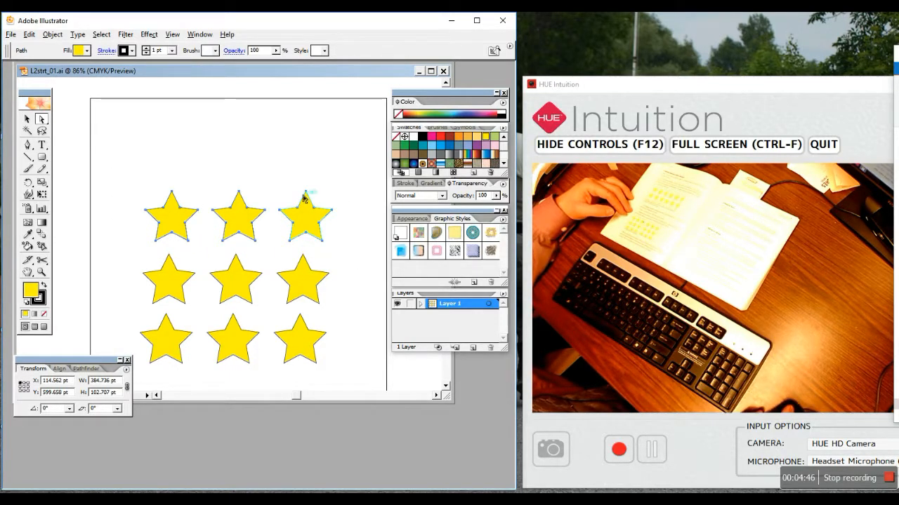
{"action": "mouse_move", "coordinate": [306, 193]}
{"action": "left_mouse_down"}
{"action": "mouse_move", "coordinate": [310, 160]}
{"action": "mouse_move", "coordinate": [306, 193]}
{"action": "left_mouse_up"}
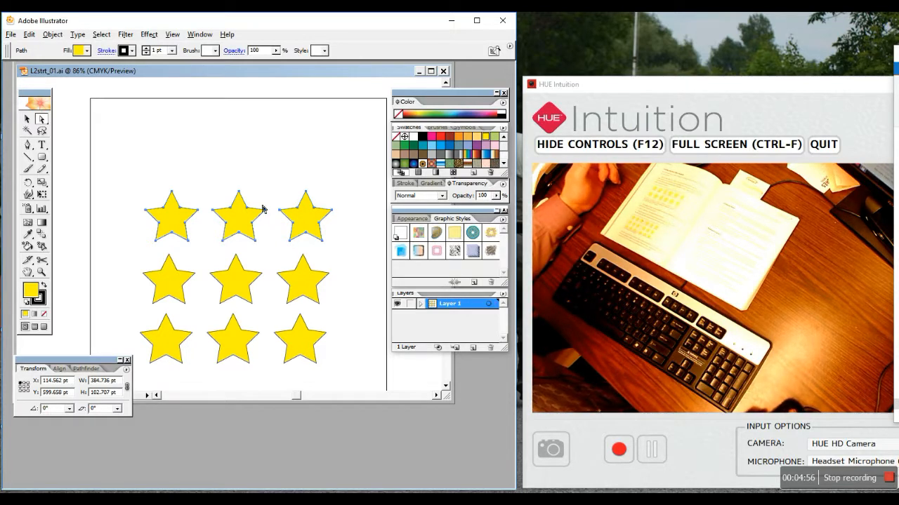
{"action": "left_click_drag", "start_coordinate": [239, 194], "coordinate": [244, 162]}
Step: Stretch the top points of the three upper stars up and to the right, and their lower-right points downward
{"action": "left_click_drag", "start_coordinate": [123, 140], "coordinate": [356, 174]}
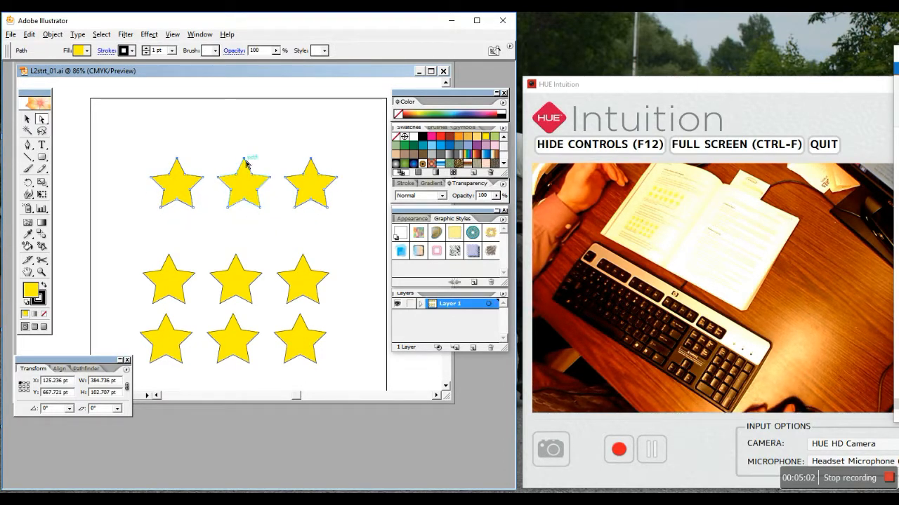
{"action": "left_click_drag", "start_coordinate": [245, 161], "coordinate": [268, 134]}
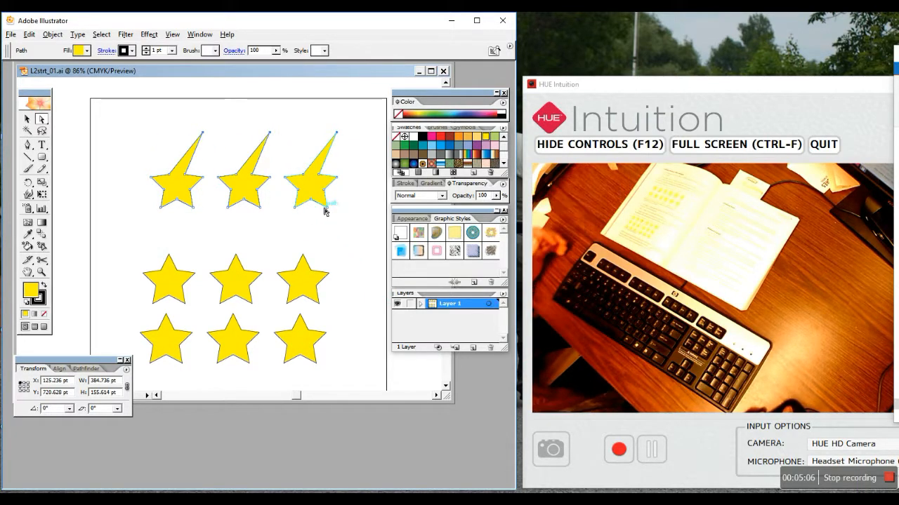
{"action": "left_click", "coordinate": [260, 209], "text": "shift"}
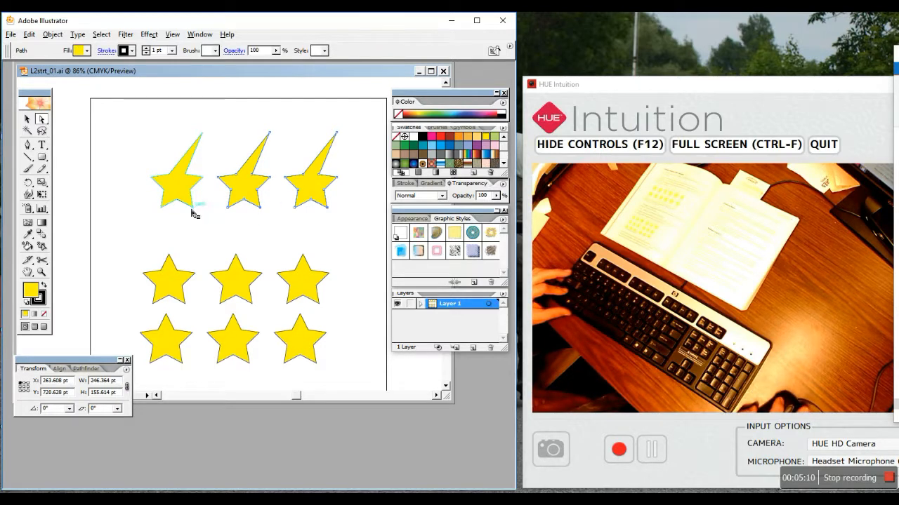
{"action": "left_click", "coordinate": [193, 209], "text": "shift"}
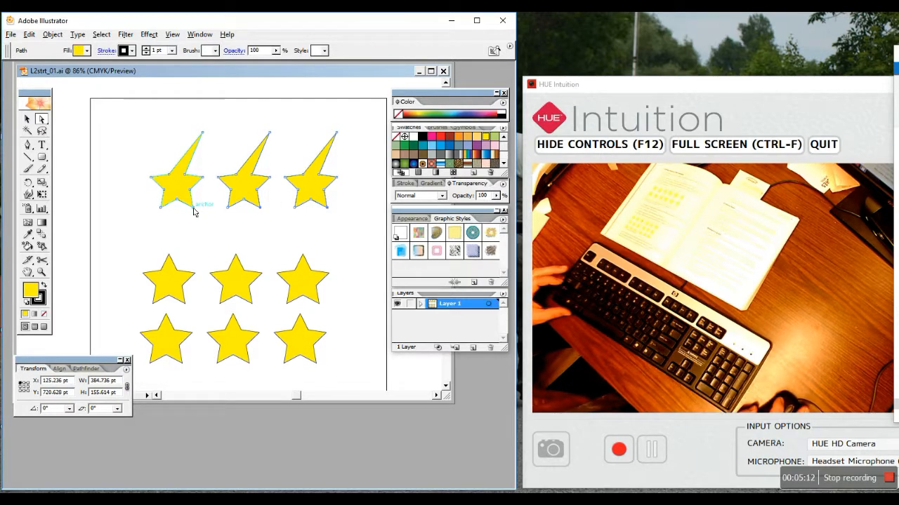
{"action": "left_click_drag", "start_coordinate": [194, 212], "coordinate": [198, 236]}
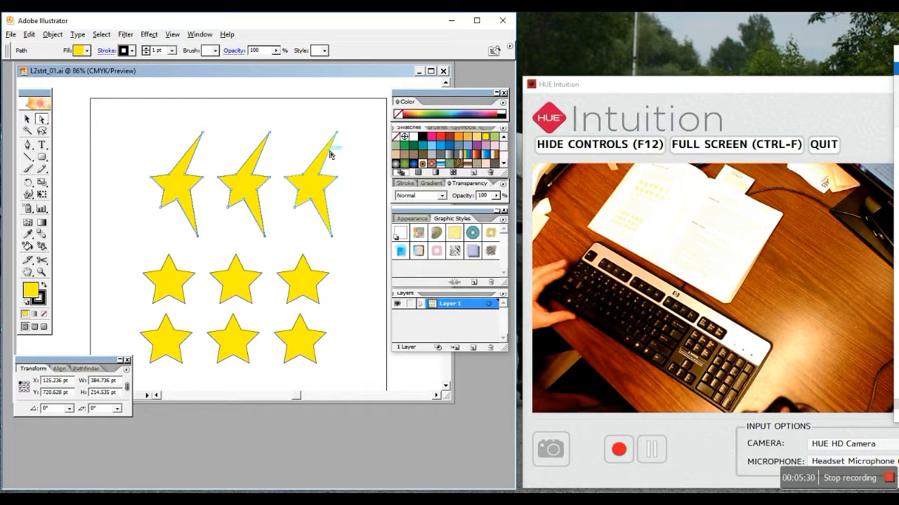
Step: Select all three stretched stars in the top row and group them
{"action": "left_click", "coordinate": [186, 190]}
{"action": "left_click", "coordinate": [251, 194], "text": "shift"}
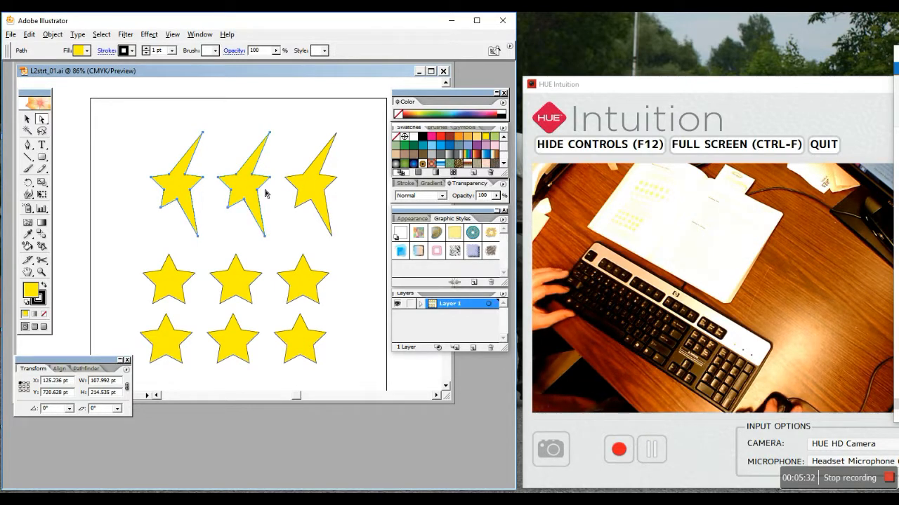
{"action": "left_click", "coordinate": [317, 191], "text": "shift"}
{"action": "left_click", "coordinate": [52, 35]}
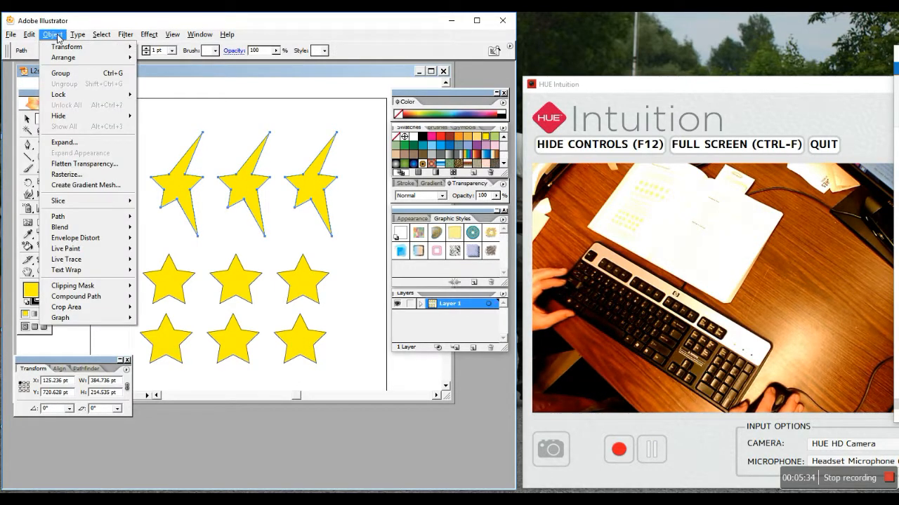
{"action": "left_click", "coordinate": [61, 72]}
{"action": "left_click", "coordinate": [317, 219]}
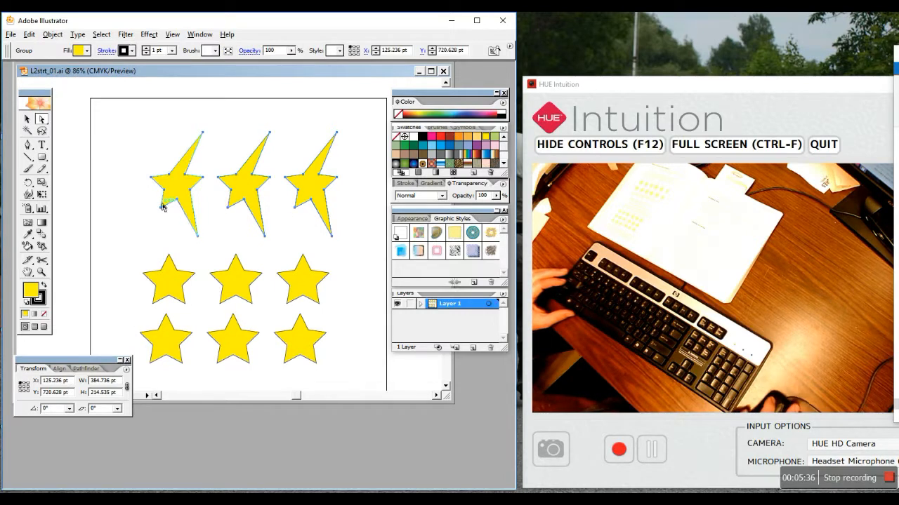
Step: Move the grouped stars right to about X 172 pt, Y 723 pt with the Selection tool
{"action": "left_click", "coordinate": [27, 120]}
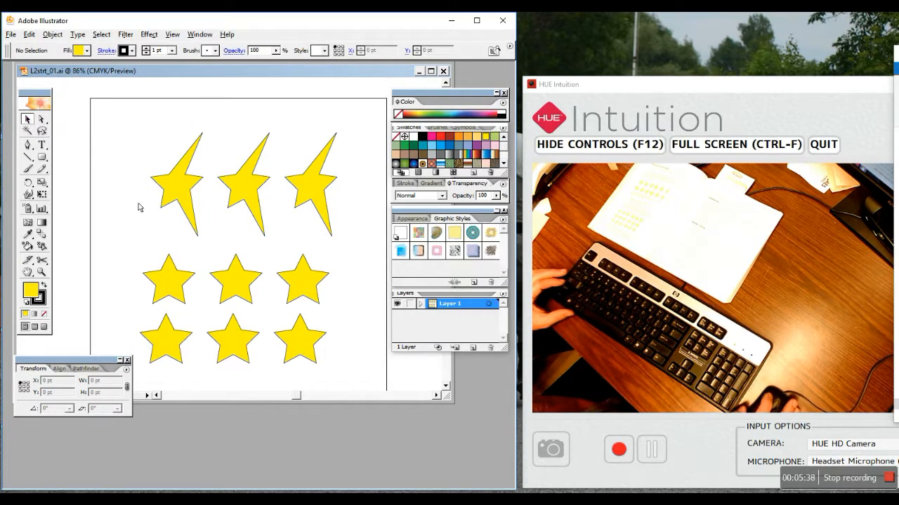
{"action": "left_click", "coordinate": [161, 202]}
{"action": "left_click_drag", "start_coordinate": [177, 198], "coordinate": [219, 204]}
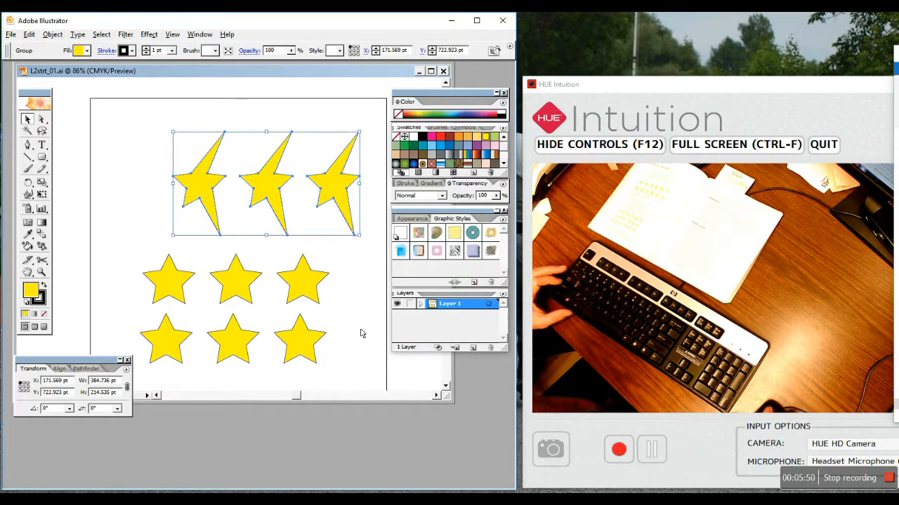
Step: Add the first star of the middle row to the selected top-row group and group them together
{"action": "left_click", "coordinate": [170, 279], "text": "shift"}
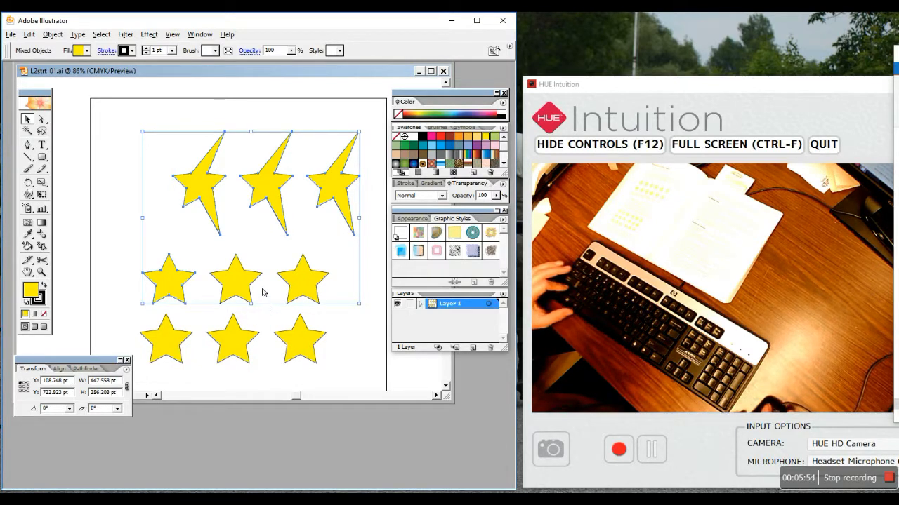
{"action": "left_click", "coordinate": [52, 33]}
{"action": "left_click", "coordinate": [67, 73]}
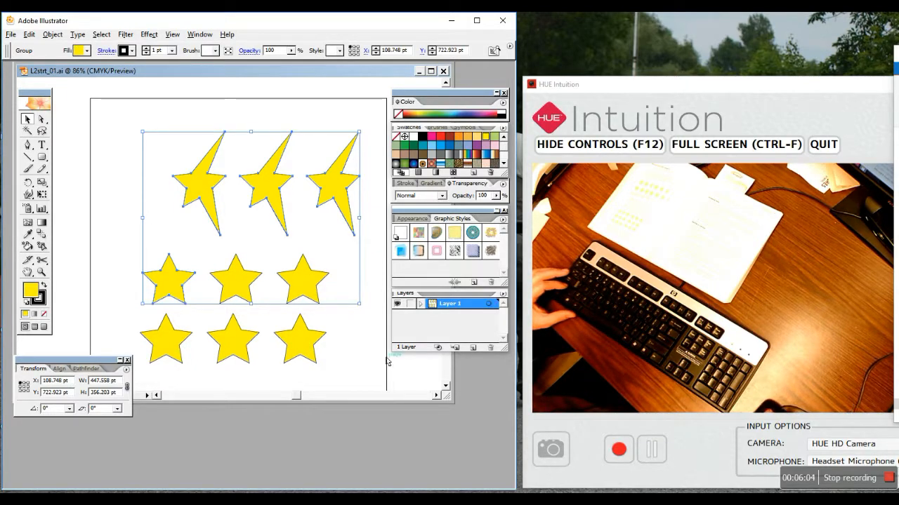
Step: Add the second and third stars of the middle row to the selection and group everything into a larger nested group
{"action": "left_click", "coordinate": [241, 283], "text": "shift"}
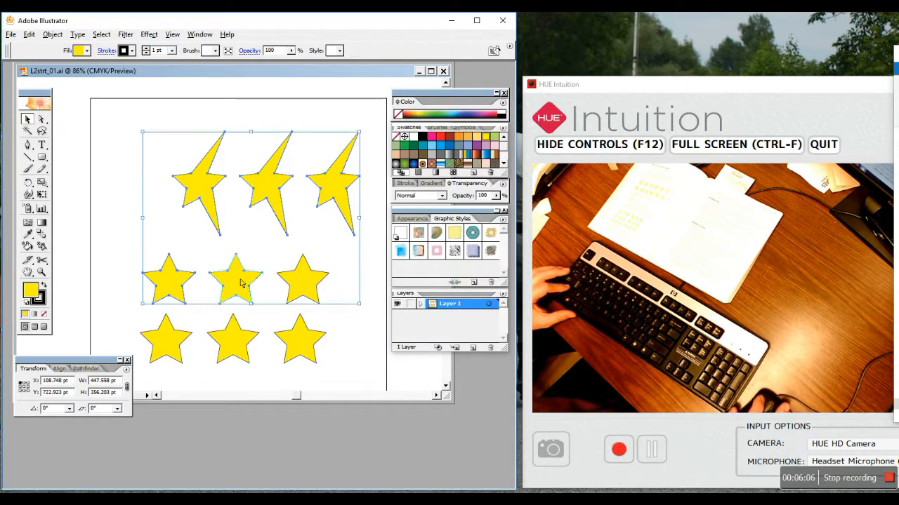
{"action": "left_click", "coordinate": [311, 285], "text": "shift"}
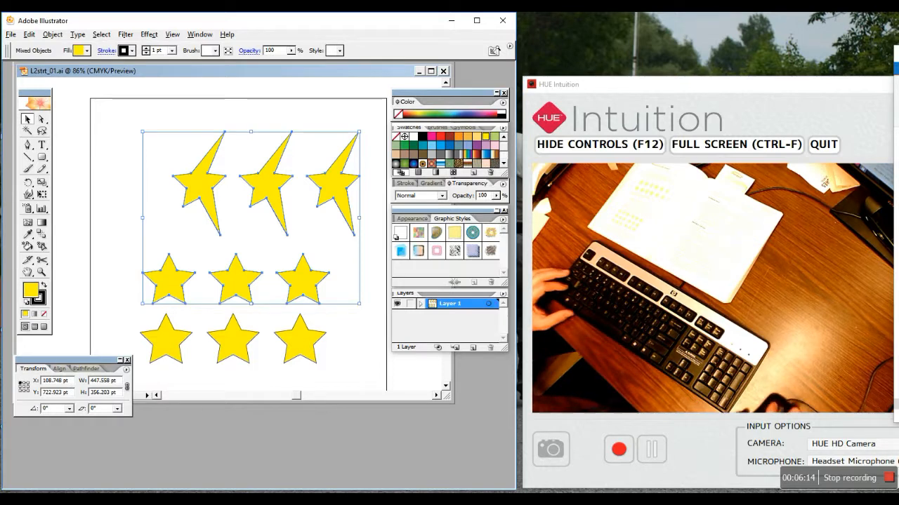
{"action": "left_click", "coordinate": [54, 34]}
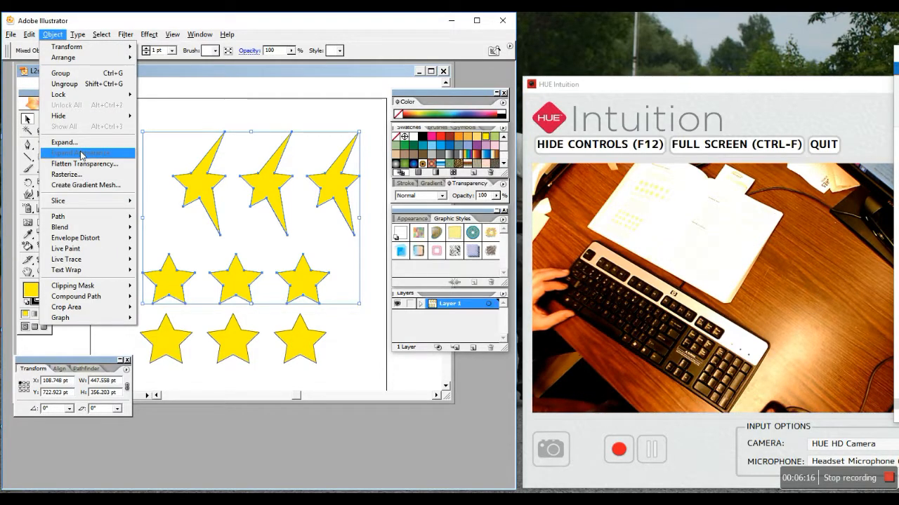
{"action": "left_click", "coordinate": [67, 73]}
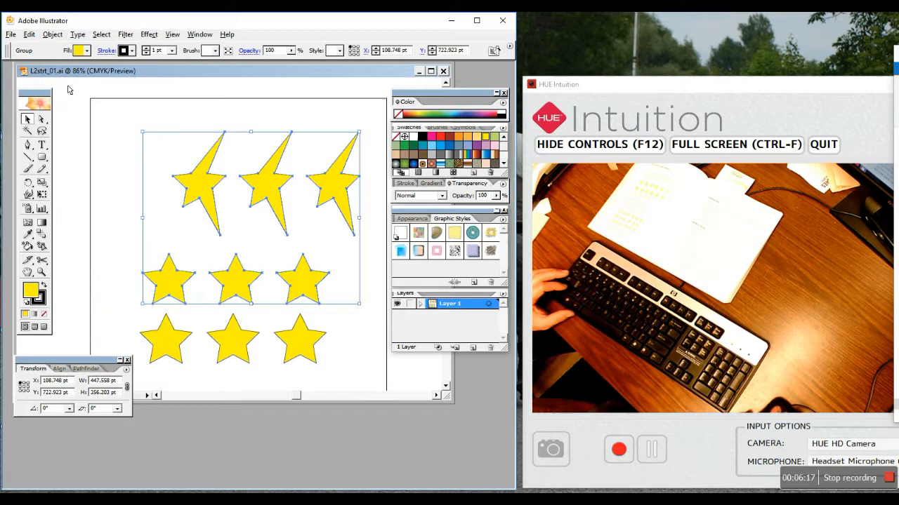
{"action": "left_click", "coordinate": [95, 152]}
{"action": "left_click", "coordinate": [191, 190]}
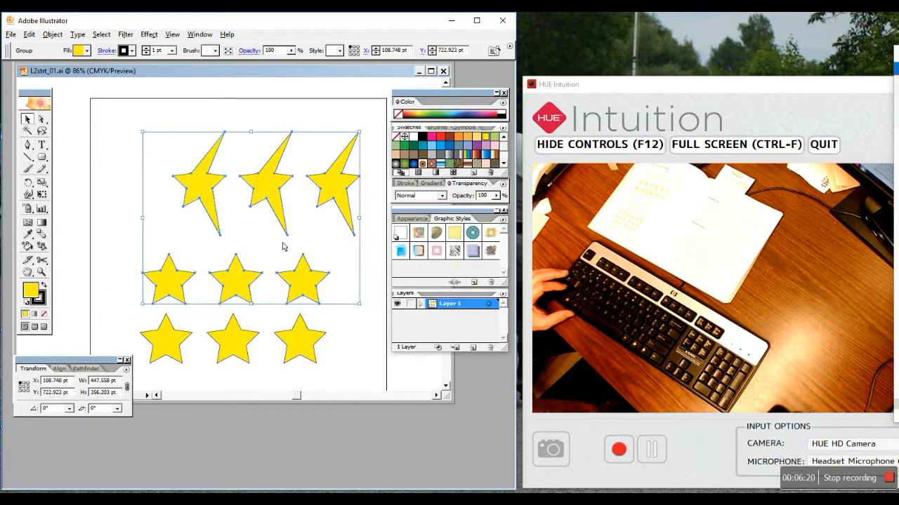
{"action": "left_click", "coordinate": [363, 353]}
{"action": "left_click", "coordinate": [313, 299]}
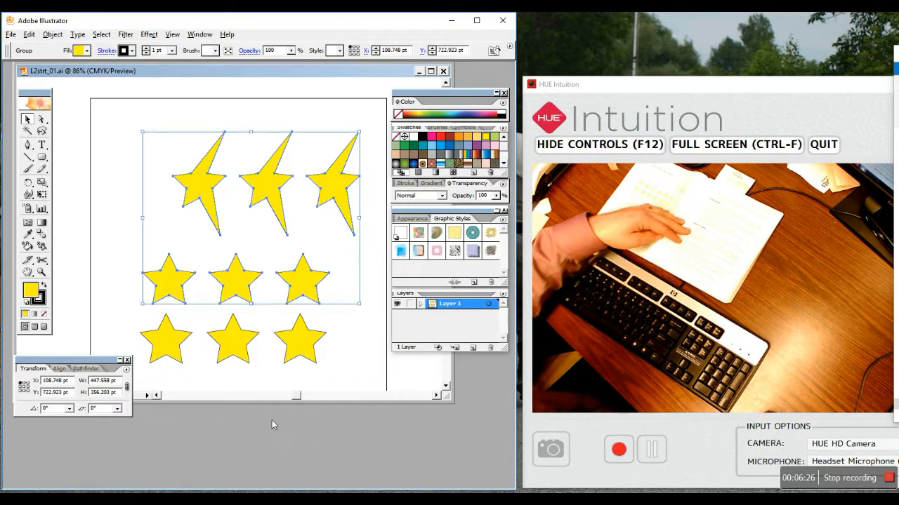
Step: Use the Group Selection tool to select the first stretched star and extend the selection to the whole nested group, then ungroup the outermost group
{"action": "left_click", "coordinate": [100, 197]}
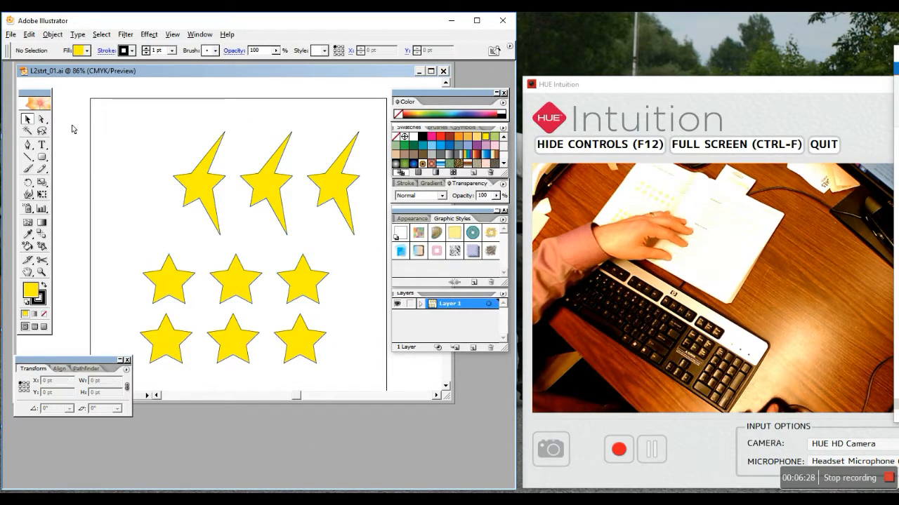
{"action": "left_click", "coordinate": [42, 120]}
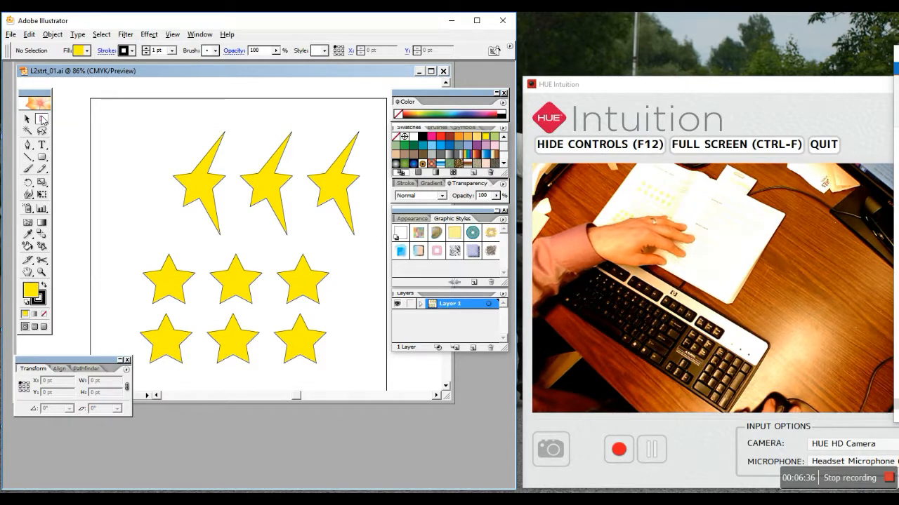
{"action": "left_click_drag", "start_coordinate": [42, 119], "coordinate": [69, 125]}
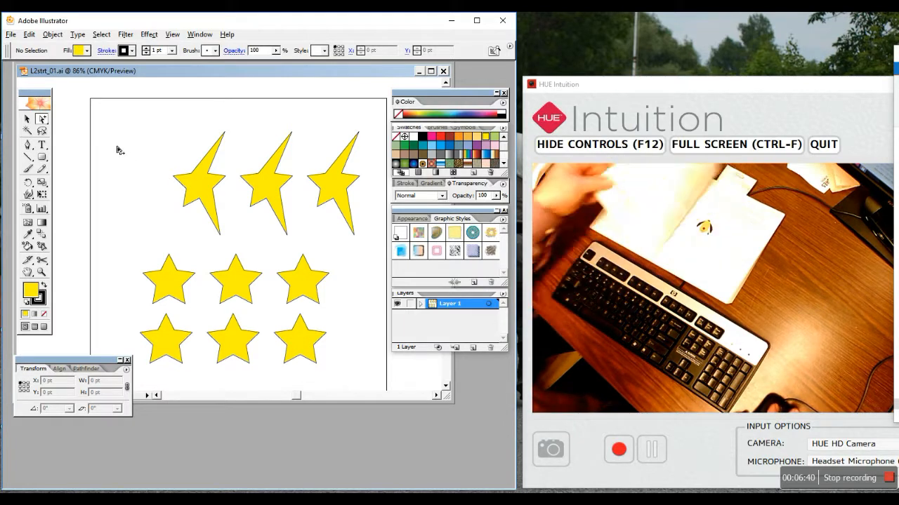
{"action": "left_click", "coordinate": [194, 180]}
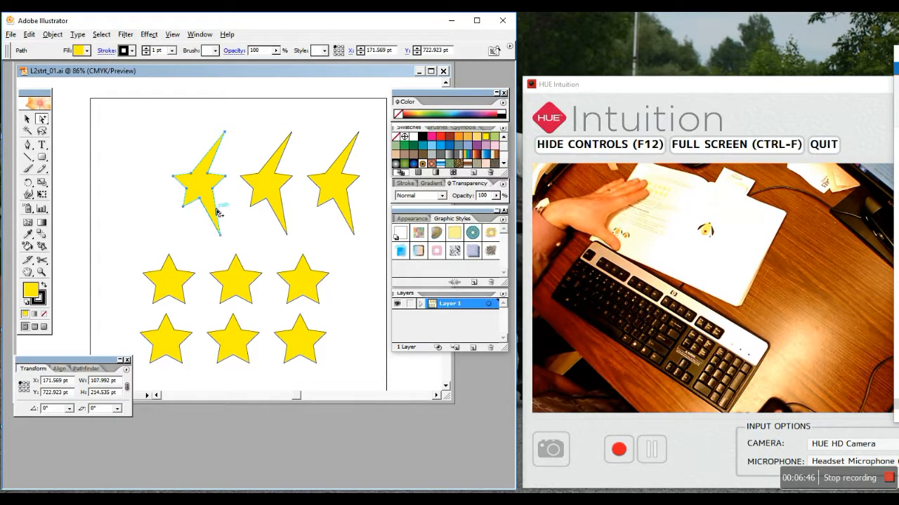
{"action": "left_click", "coordinate": [201, 190]}
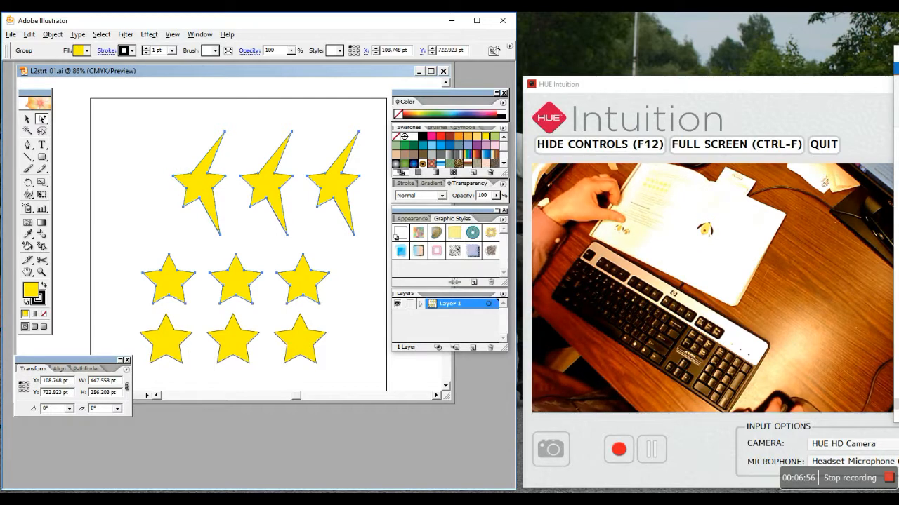
{"action": "left_click", "coordinate": [52, 34]}
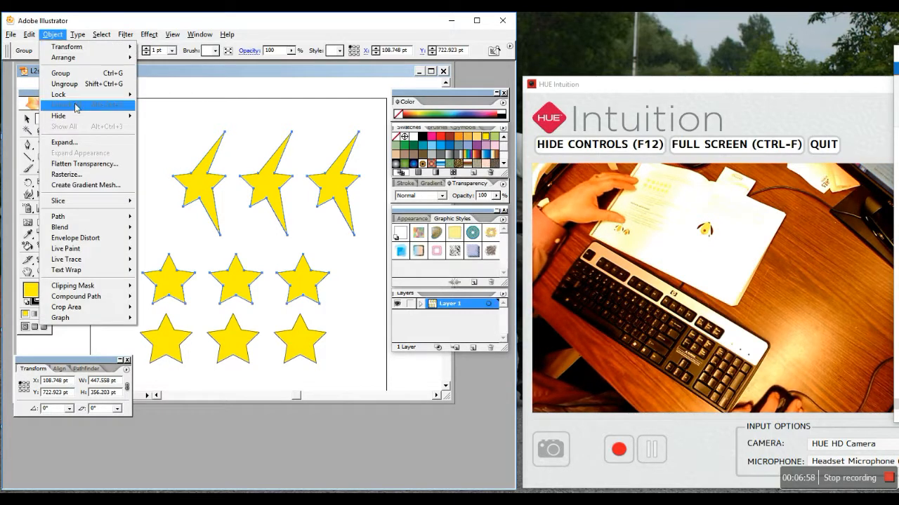
{"action": "left_click", "coordinate": [66, 85]}
Step: Select the stretched stars individually, and shift the first and third middle-row stars slightly left, the first to about X 102 pt
{"action": "left_click", "coordinate": [127, 179]}
{"action": "left_click", "coordinate": [214, 205]}
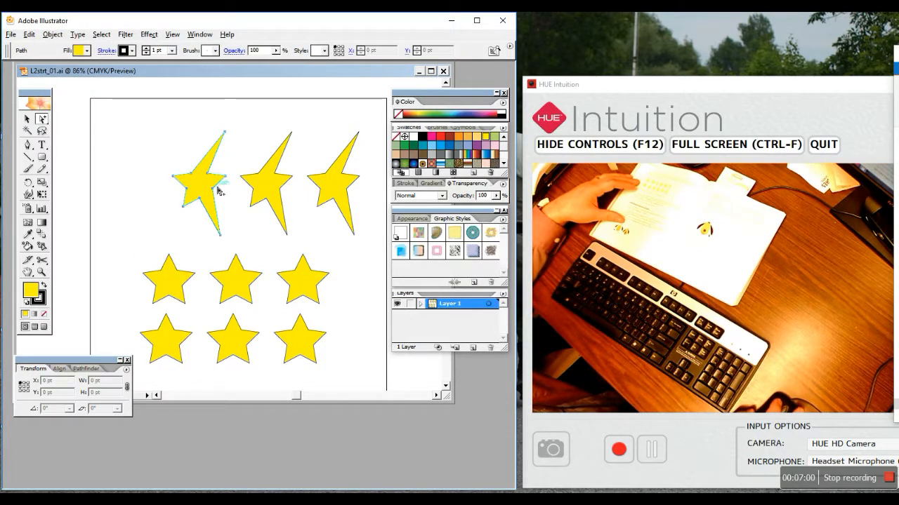
{"action": "left_click", "coordinate": [277, 194]}
{"action": "left_click", "coordinate": [330, 196]}
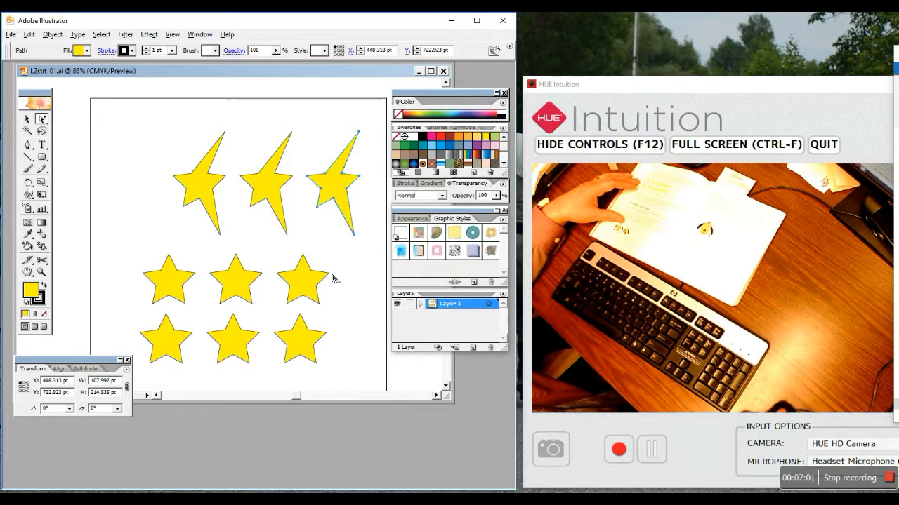
{"action": "left_click", "coordinate": [182, 276]}
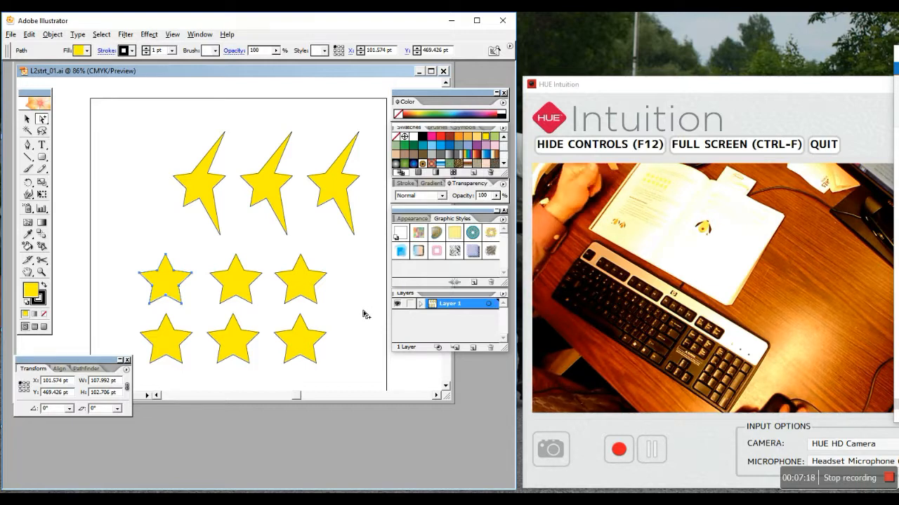
Step: Close L2strt_01.ai without saving and open L2strt_02.ai from the Lesson02 folder
{"action": "left_click", "coordinate": [443, 71]}
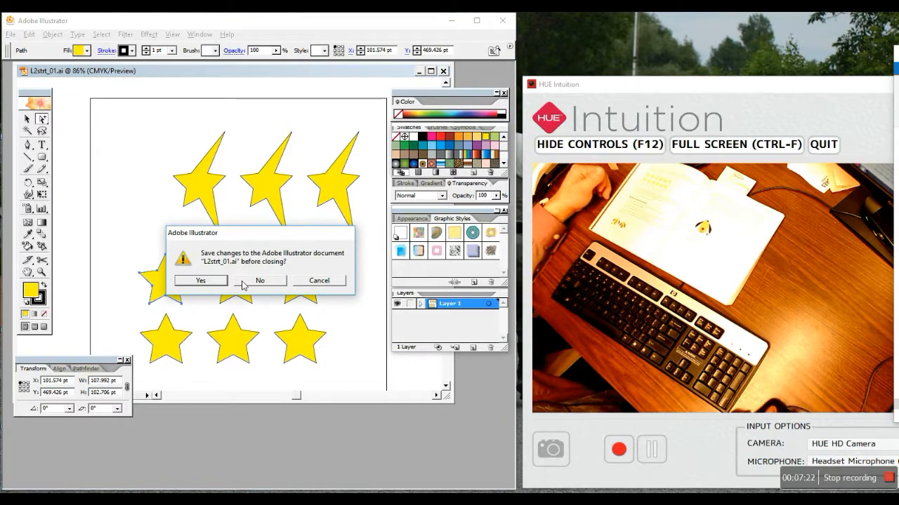
{"action": "left_click", "coordinate": [260, 281]}
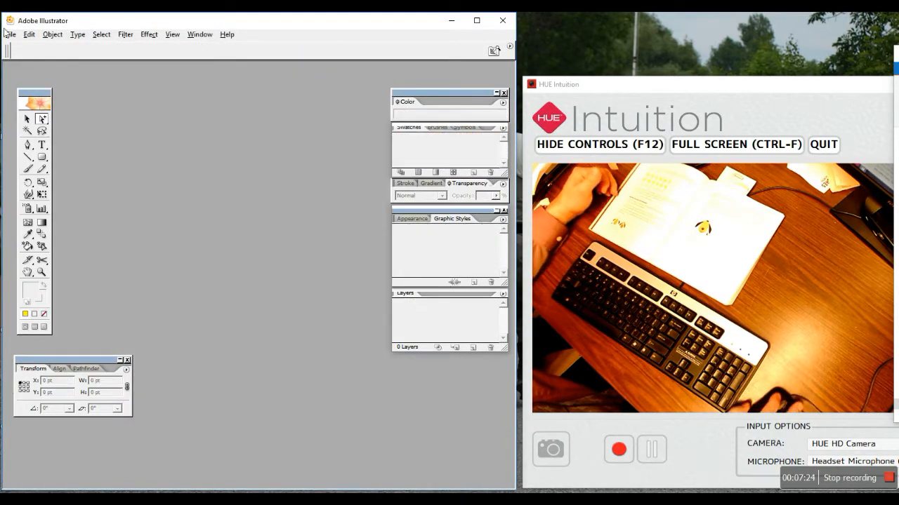
{"action": "left_click", "coordinate": [10, 35]}
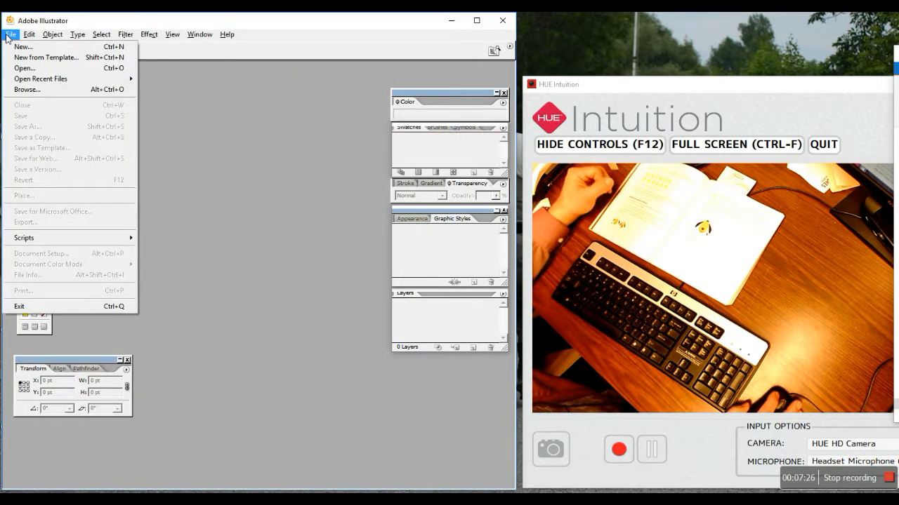
{"action": "left_click", "coordinate": [24, 68]}
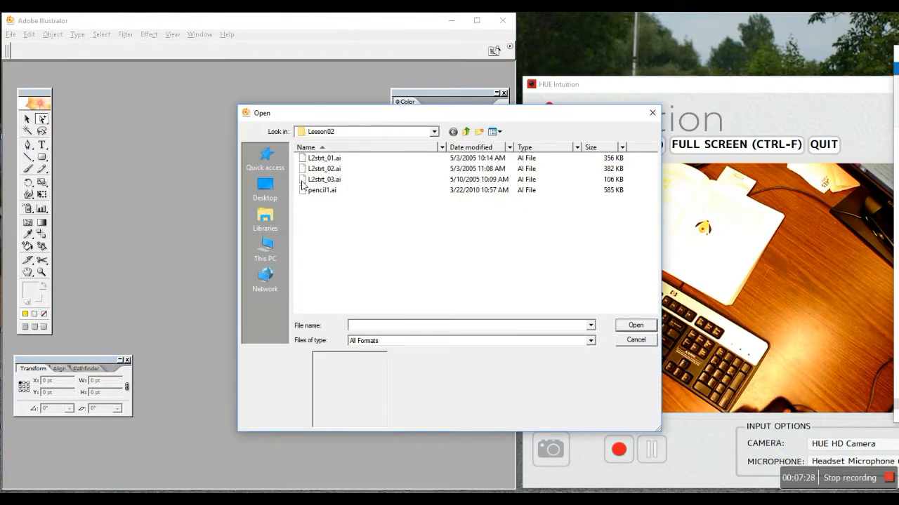
{"action": "left_click", "coordinate": [359, 168]}
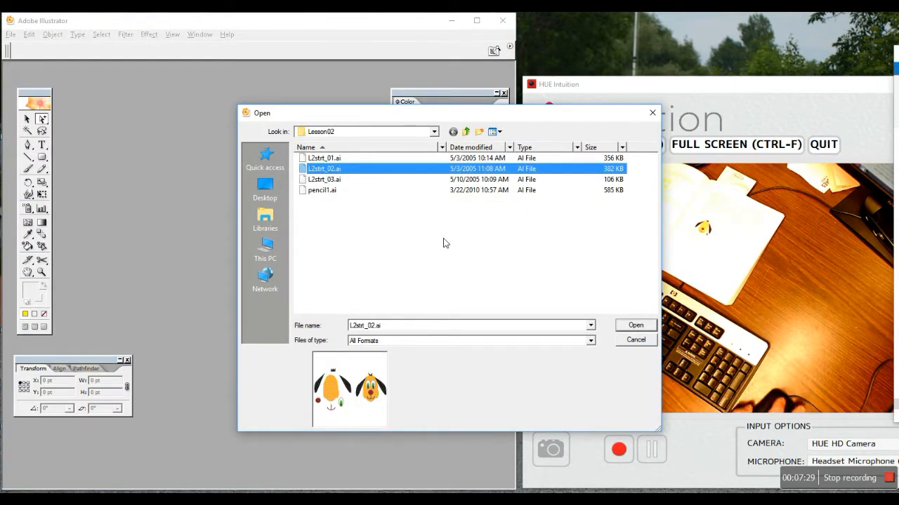
{"action": "left_click", "coordinate": [634, 327]}
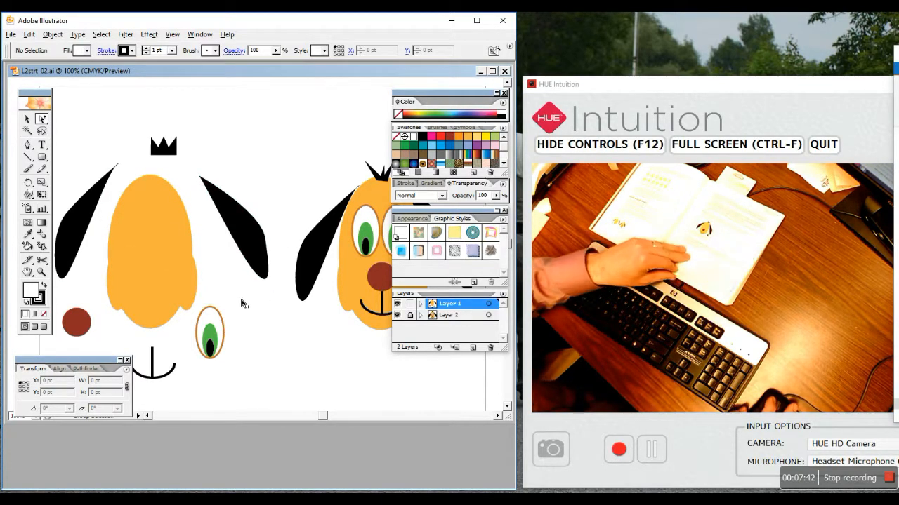
Step: Activate the Selection tool and close the Transform, Color and Graphic Styles panel groups to uncover the dog artwork
{"action": "left_click", "coordinate": [27, 119]}
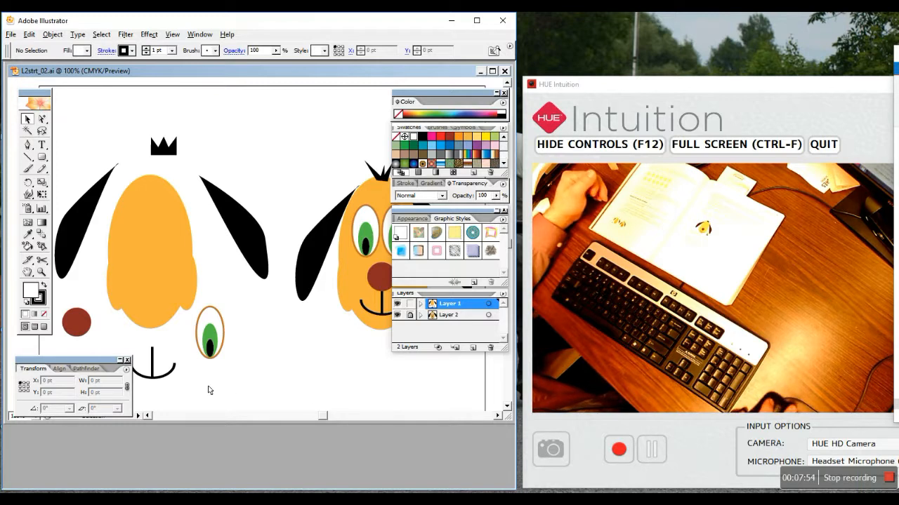
{"action": "left_click", "coordinate": [127, 361]}
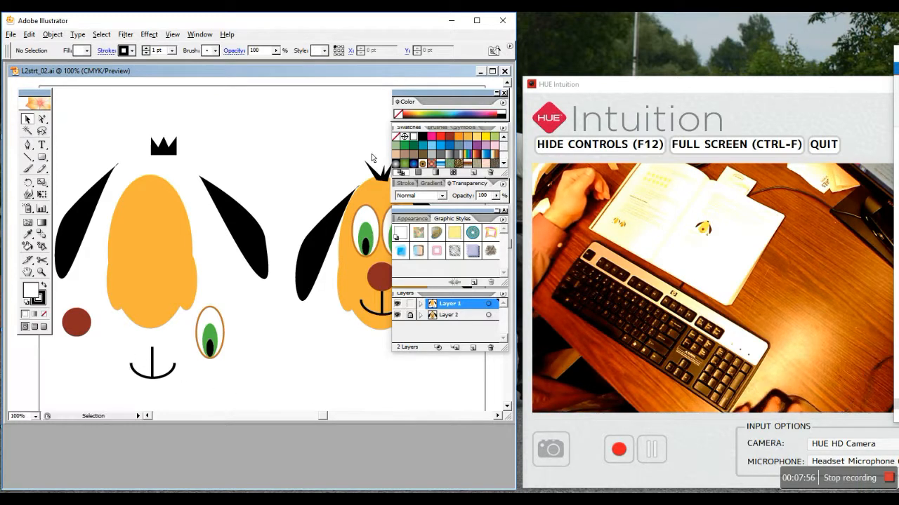
{"action": "left_click", "coordinate": [503, 93]}
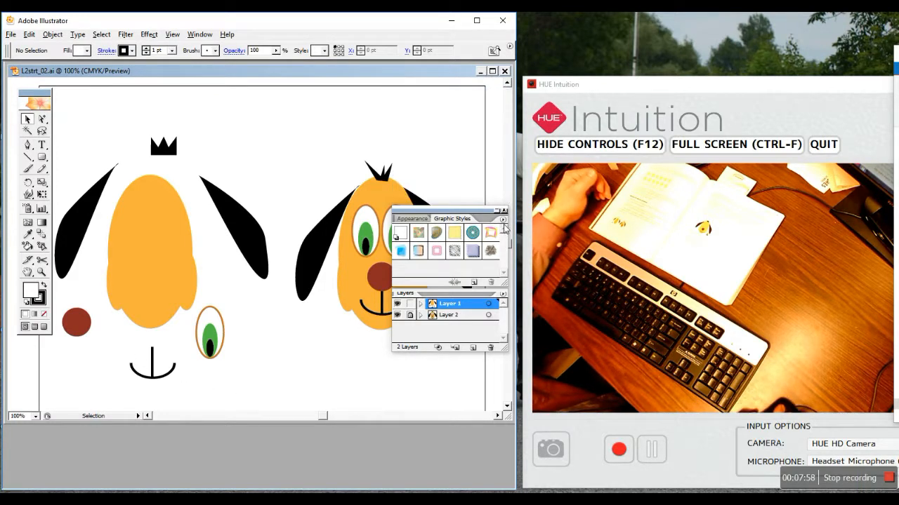
{"action": "left_click", "coordinate": [502, 210]}
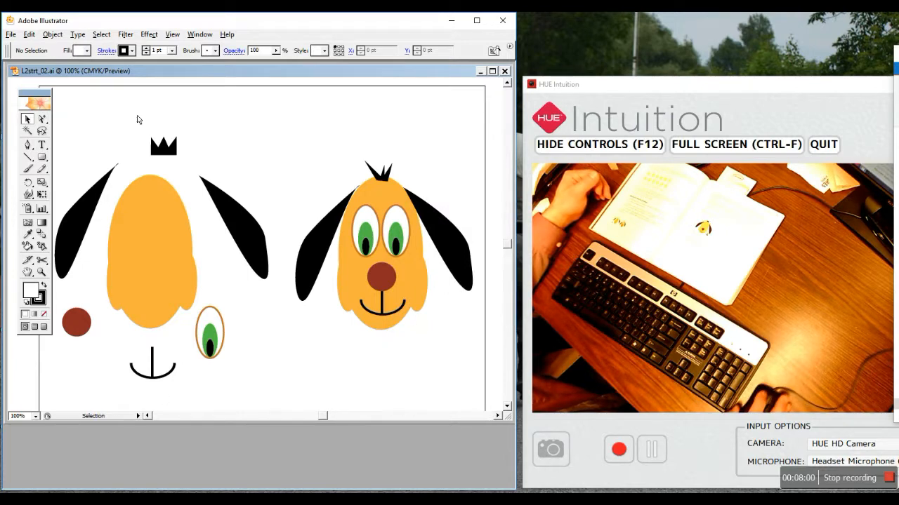
{"action": "left_click", "coordinate": [201, 34]}
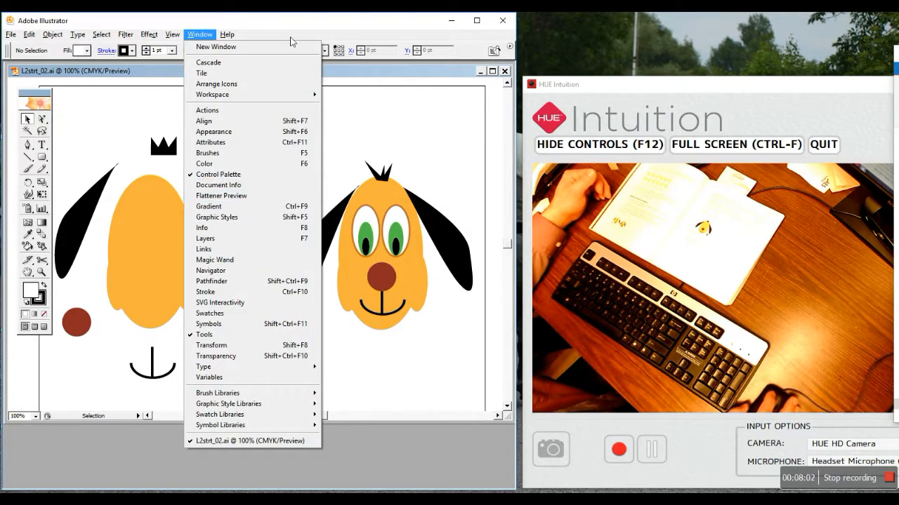
{"action": "left_click", "coordinate": [313, 25]}
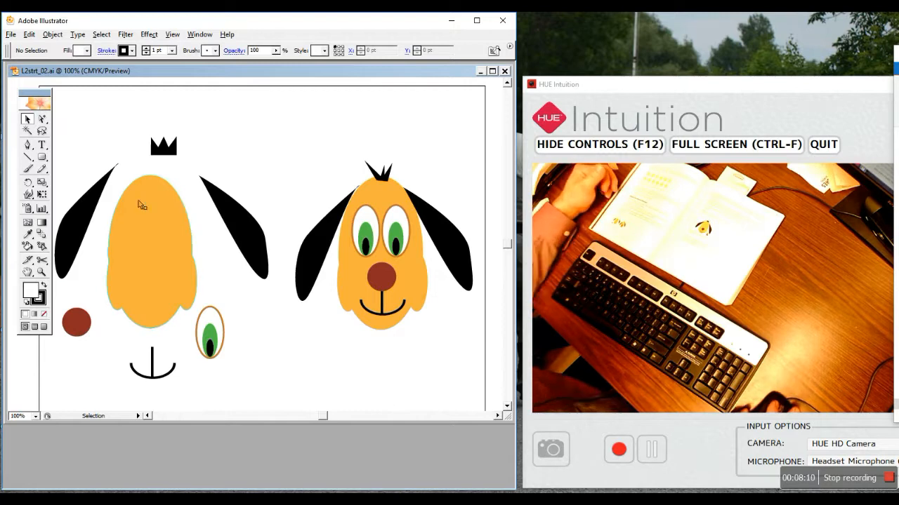
Step: Move both black ears against the sides of the orange head and place the hair tuft on top at about X 206 pt, Y 507 pt
{"action": "left_click_drag", "start_coordinate": [88, 208], "coordinate": [105, 225]}
{"action": "left_click_drag", "start_coordinate": [231, 219], "coordinate": [194, 190]}
{"action": "left_click_drag", "start_coordinate": [172, 156], "coordinate": [161, 181]}
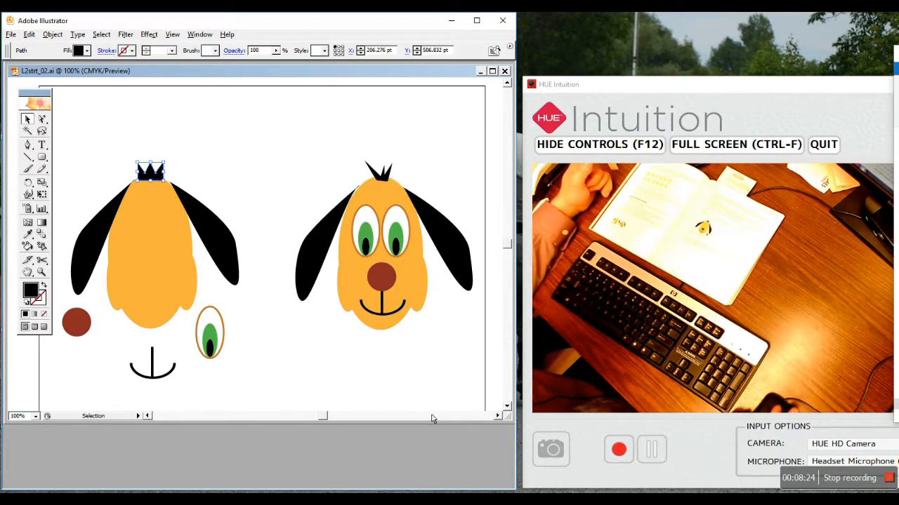
Step: Lock the orange head shape of the unassembled dog
{"action": "left_click", "coordinate": [172, 264]}
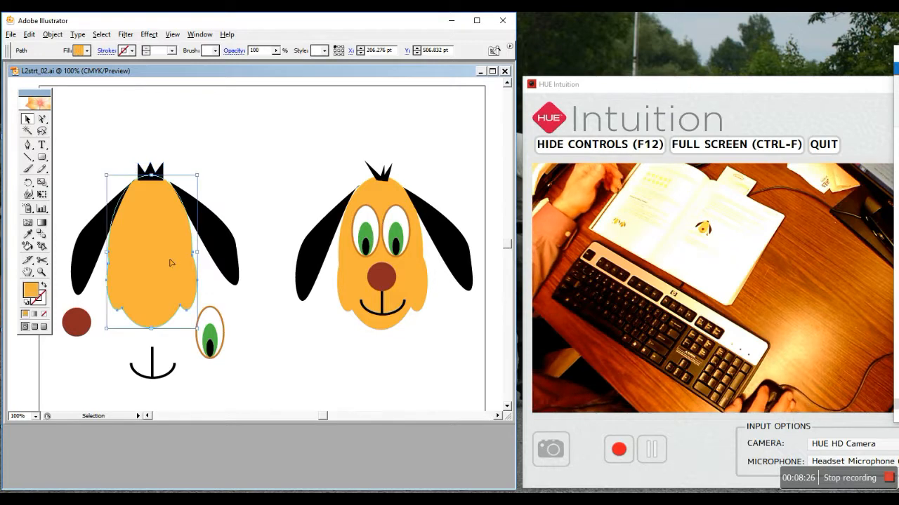
{"action": "left_click", "coordinate": [51, 35]}
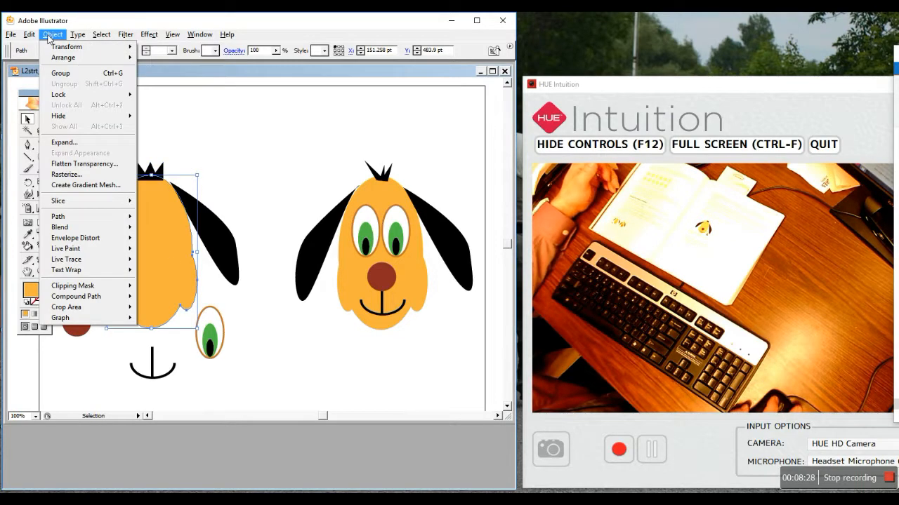
{"action": "mouse_move", "coordinate": [63, 96]}
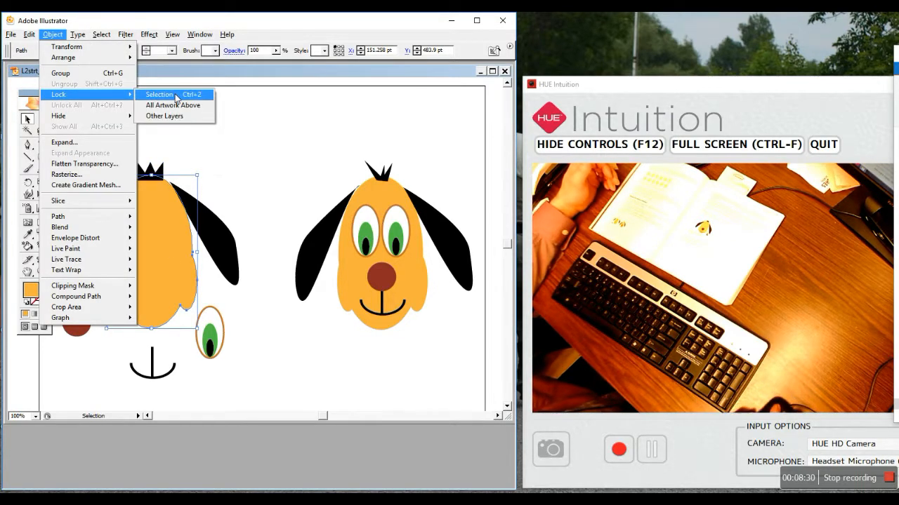
{"action": "left_click", "coordinate": [176, 97]}
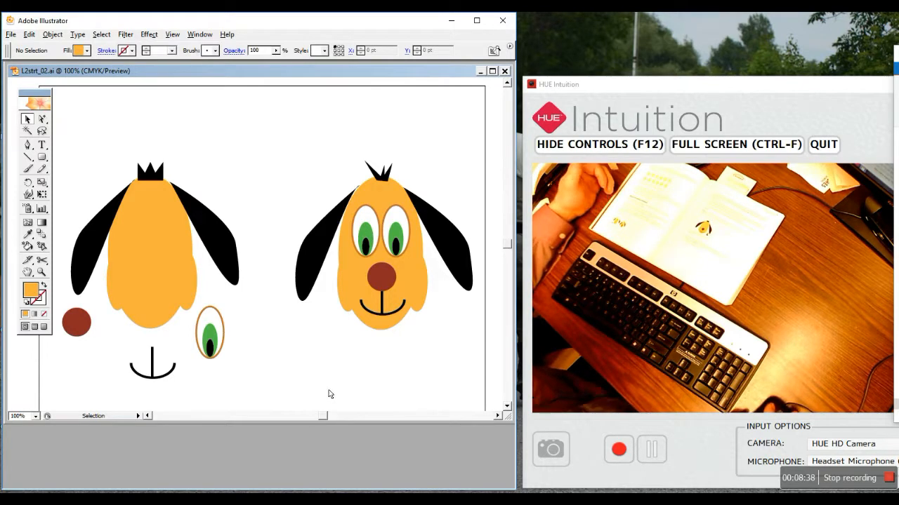
Step: Move the mouth's vertical line and curve together onto the lower part of the unassembled dog's orange head
{"action": "left_click", "coordinate": [152, 354]}
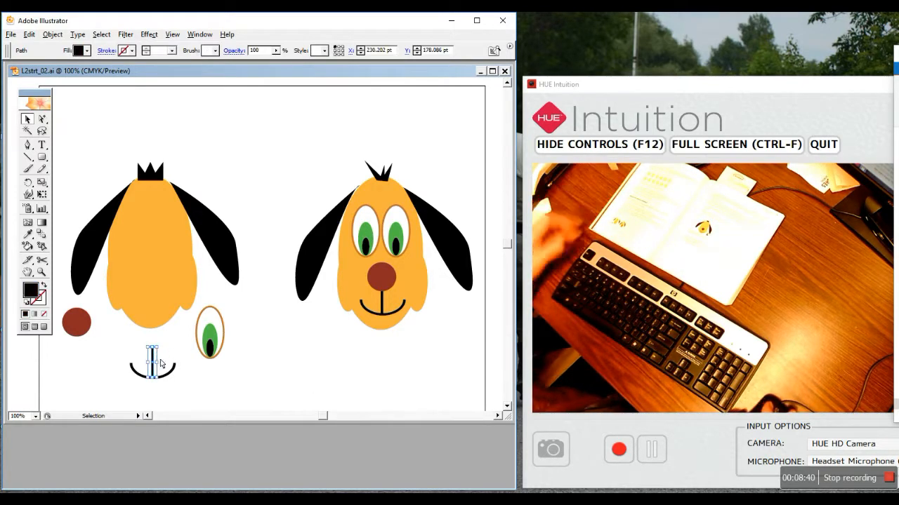
{"action": "left_click", "coordinate": [162, 366], "text": "shift"}
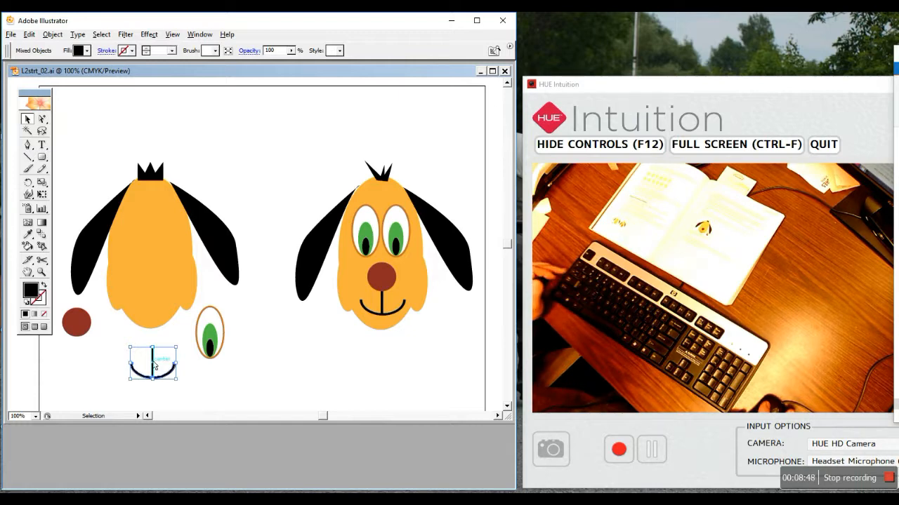
{"action": "left_click_drag", "start_coordinate": [154, 364], "coordinate": [149, 302]}
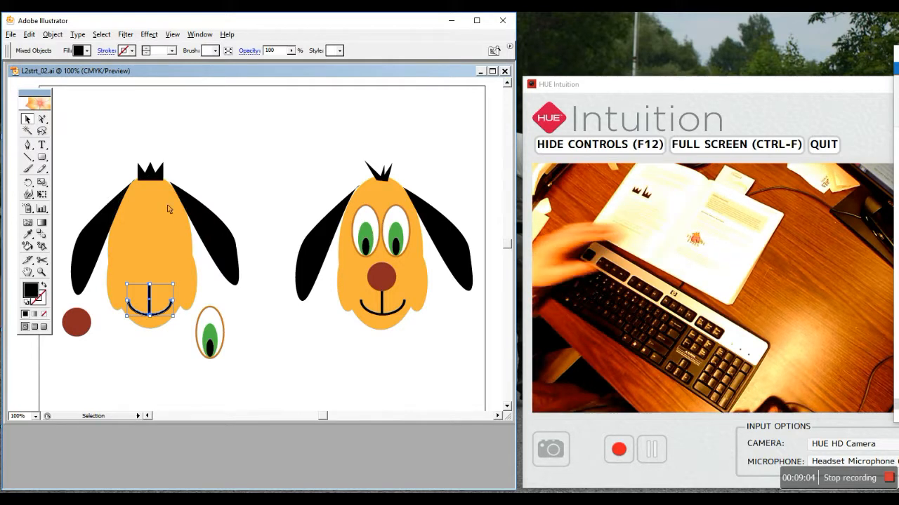
Step: Reshape the hair tuft's anchor points with Direct Selection, pulling the left tip to X 192 pt, Y 530 pt, extending the right tip and narrowing the base
{"action": "left_click", "coordinate": [155, 176]}
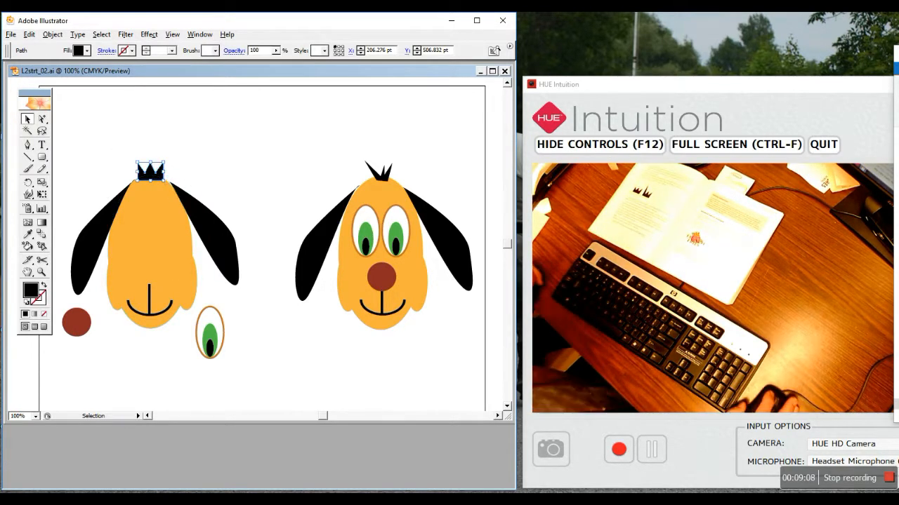
{"action": "left_click", "coordinate": [42, 119]}
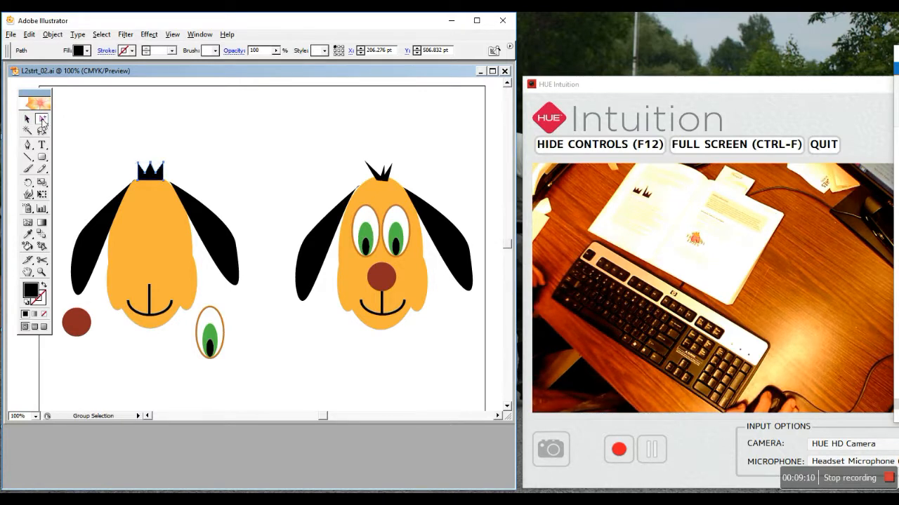
{"action": "left_click_drag", "start_coordinate": [42, 120], "coordinate": [54, 124]}
{"action": "left_click", "coordinate": [106, 166]}
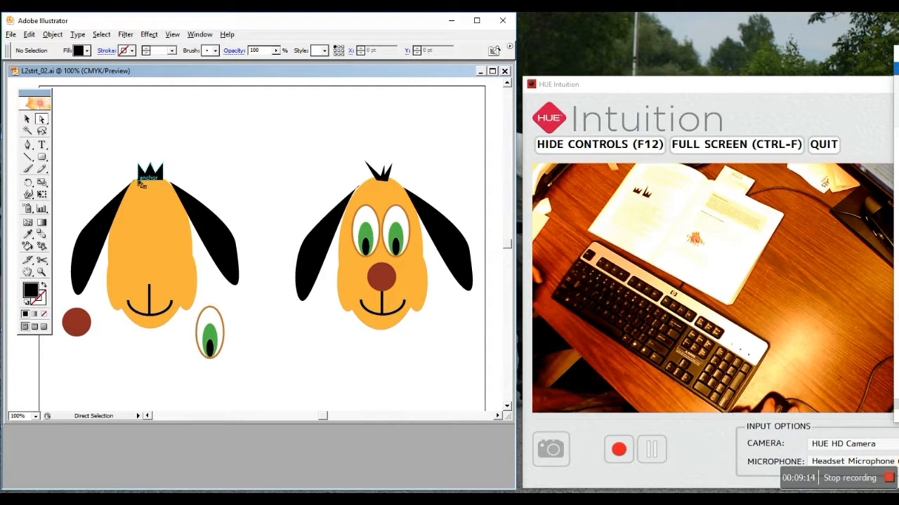
{"action": "left_click_drag", "start_coordinate": [140, 162], "coordinate": [130, 149]}
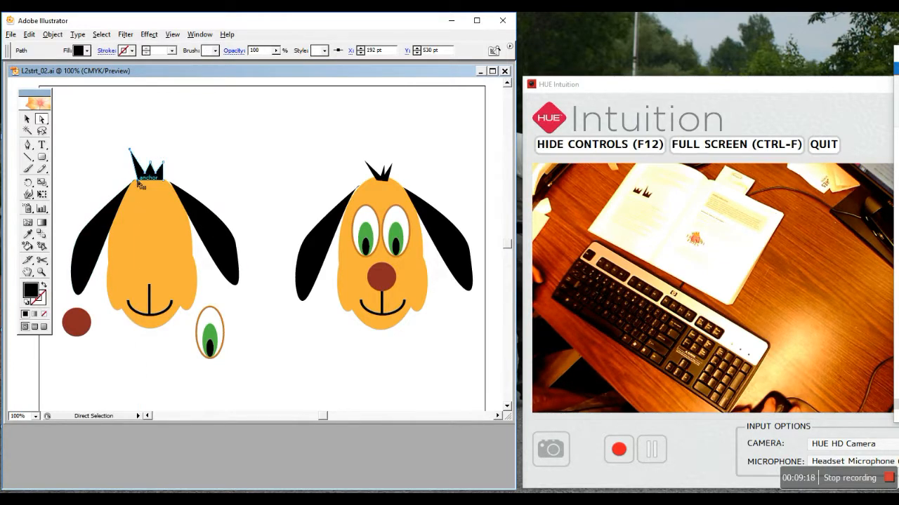
{"action": "left_click", "coordinate": [141, 184]}
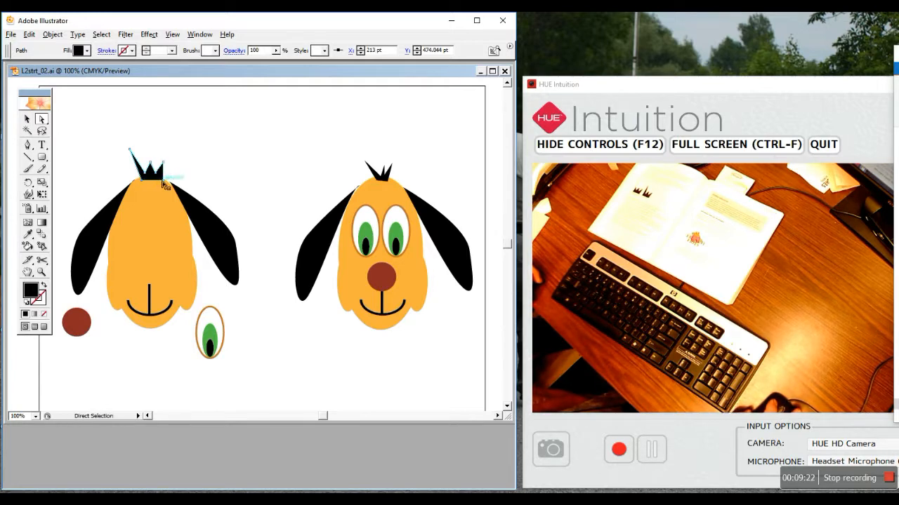
{"action": "left_click_drag", "start_coordinate": [163, 183], "coordinate": [164, 156]}
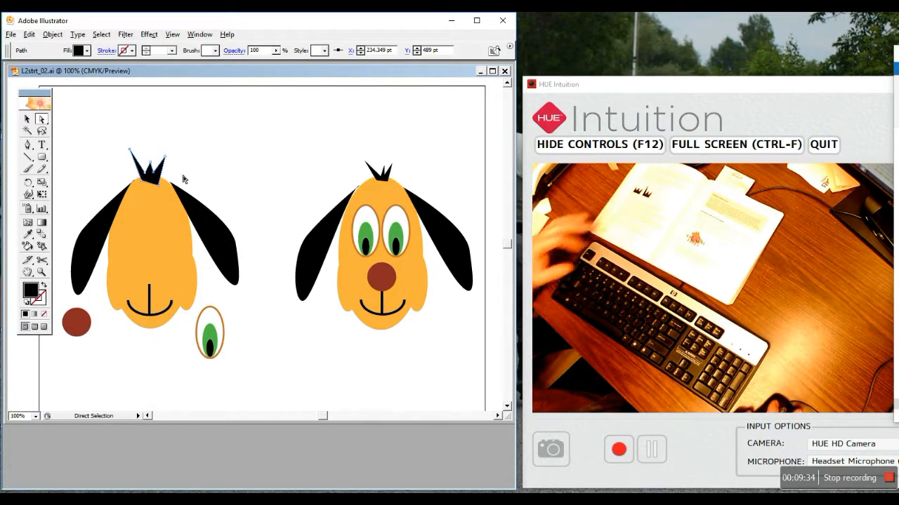
Step: Refine the hair tuft's spikes: flare the right tip, move the middle tip to about X 233, Y 511 pt and the right valley to about X 232, Y 484 pt
{"action": "key", "text": "z"}
{"action": "left_click_drag", "start_coordinate": [104, 129], "coordinate": [182, 198]}
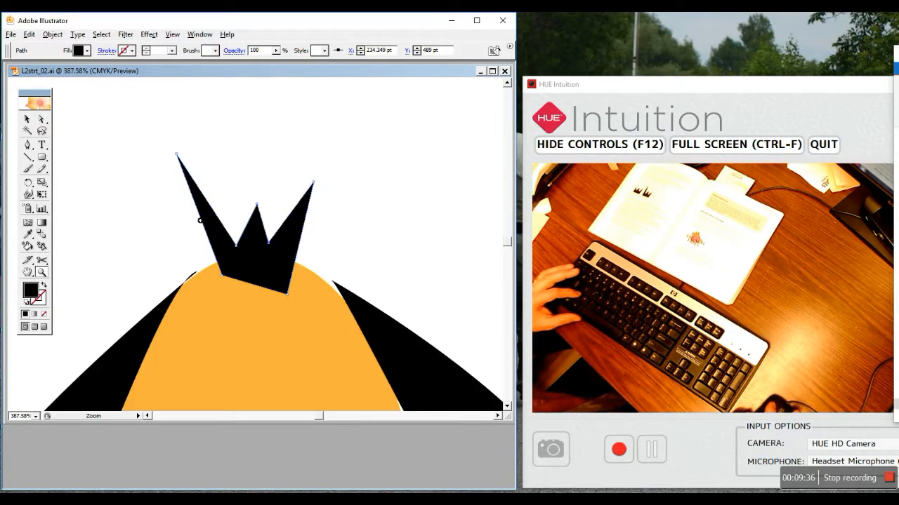
{"action": "left_click", "coordinate": [41, 119]}
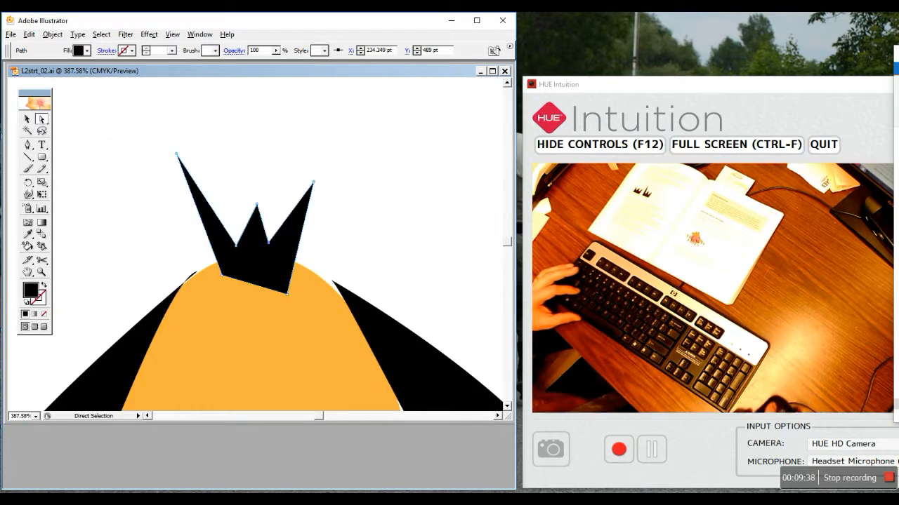
{"action": "left_click_drag", "start_coordinate": [268, 240], "coordinate": [264, 261]}
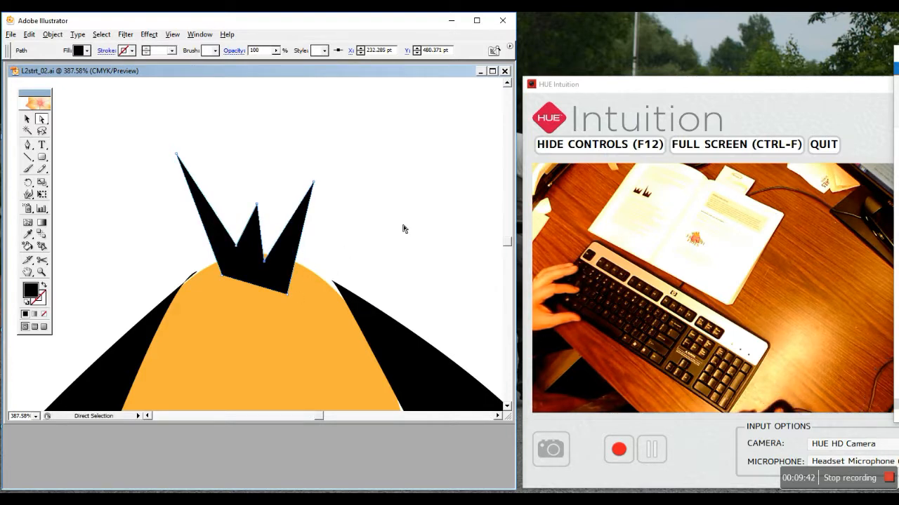
{"action": "left_click_drag", "start_coordinate": [314, 182], "coordinate": [327, 183]}
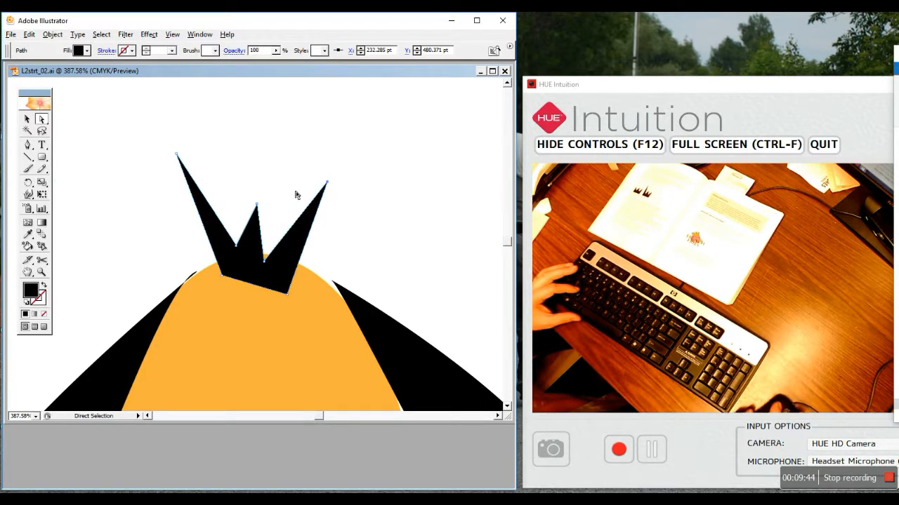
{"action": "left_click", "coordinate": [258, 205]}
{"action": "left_click_drag", "start_coordinate": [258, 206], "coordinate": [265, 194]}
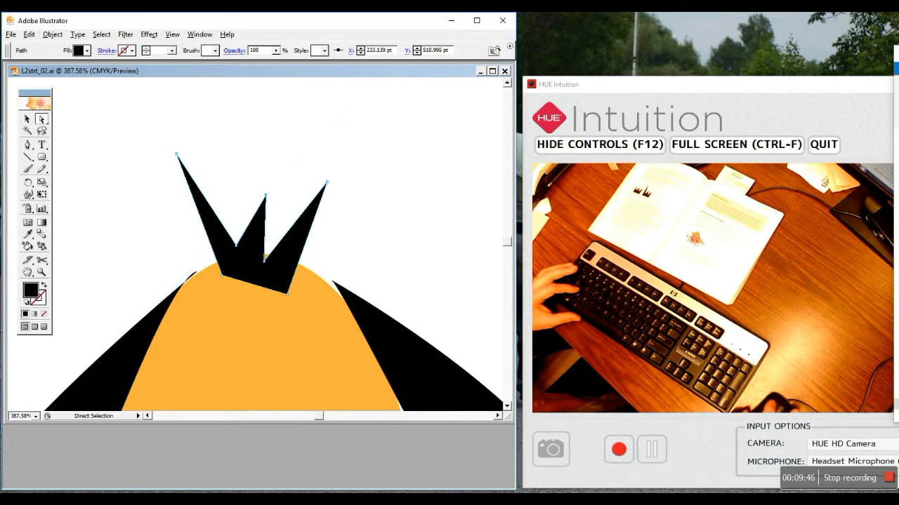
{"action": "left_click_drag", "start_coordinate": [264, 261], "coordinate": [264, 254]}
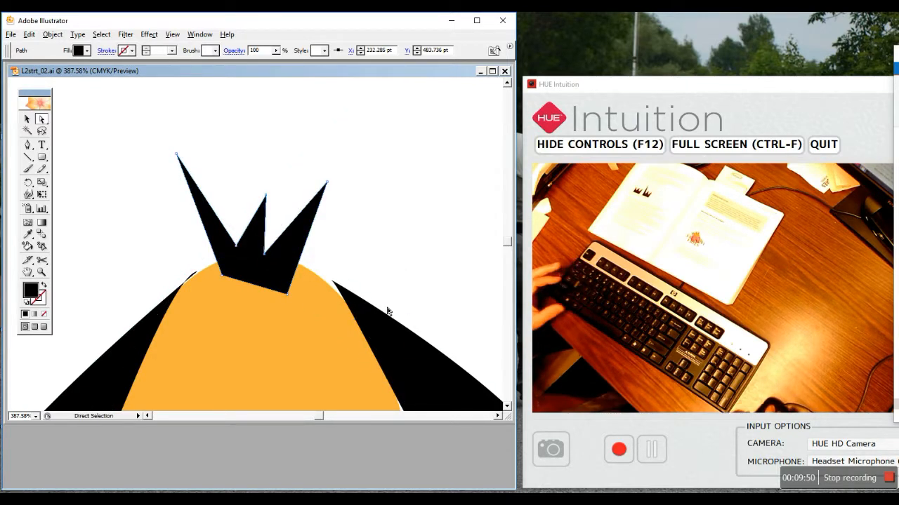
Step: Group all the shapes of the loose eye below the unassembled dog's head
{"action": "key", "text": "ctrl+0"}
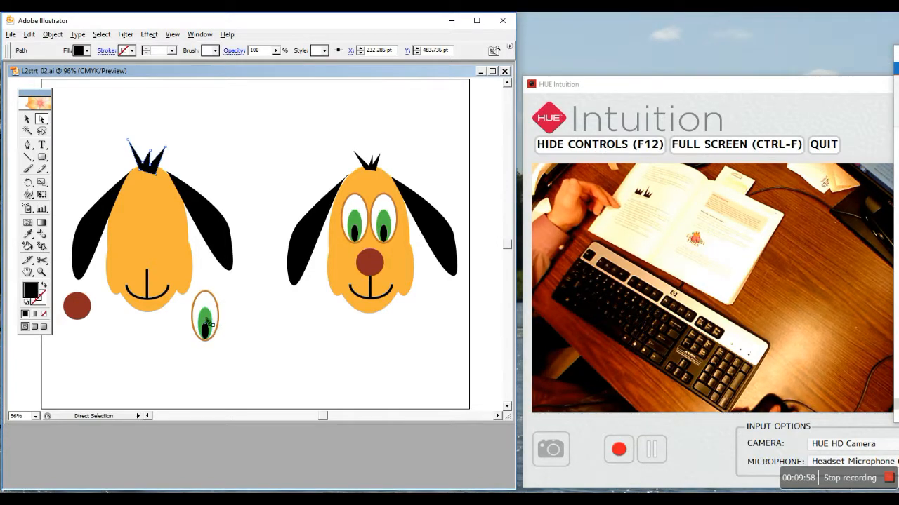
{"action": "left_click", "coordinate": [27, 120]}
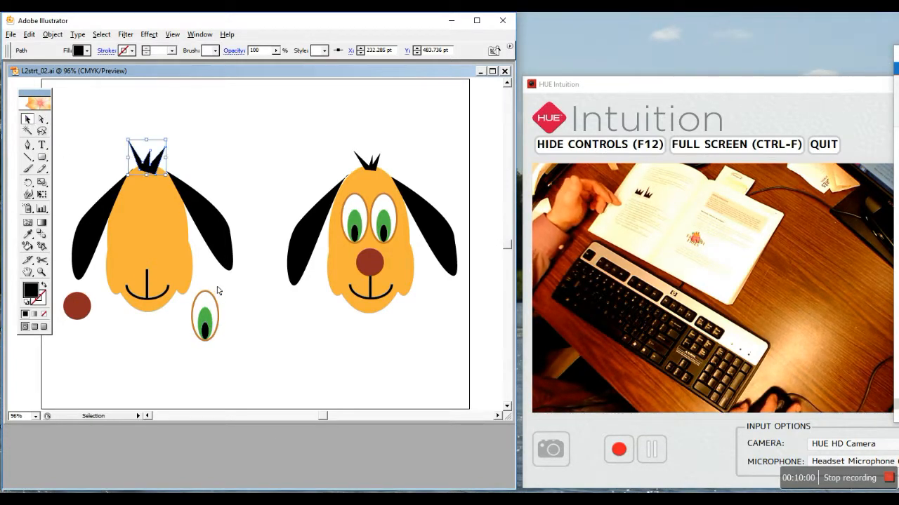
{"action": "left_click", "coordinate": [250, 327]}
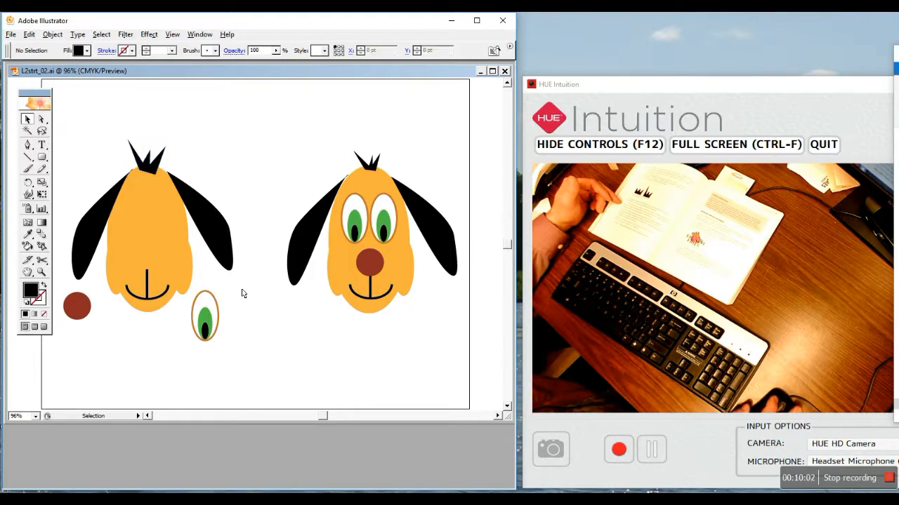
{"action": "left_click_drag", "start_coordinate": [215, 313], "coordinate": [194, 361]}
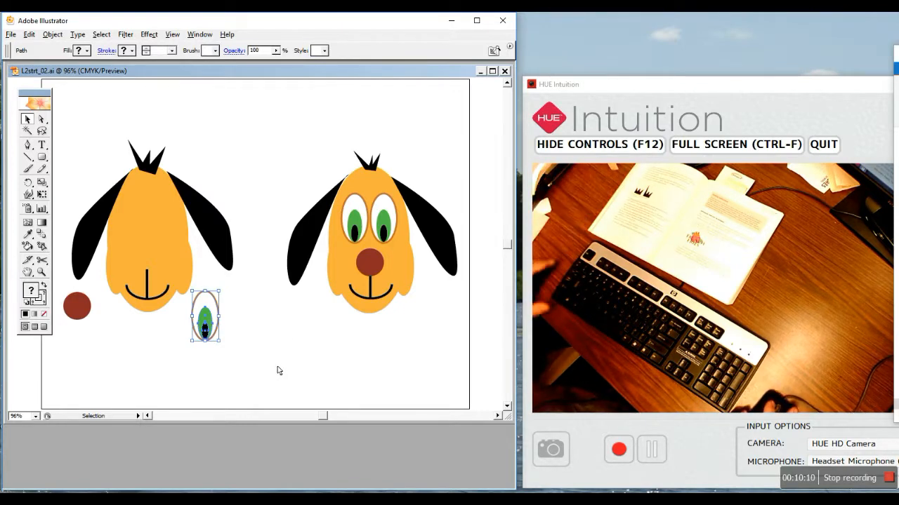
{"action": "left_click", "coordinate": [53, 34]}
{"action": "left_click", "coordinate": [60, 73]}
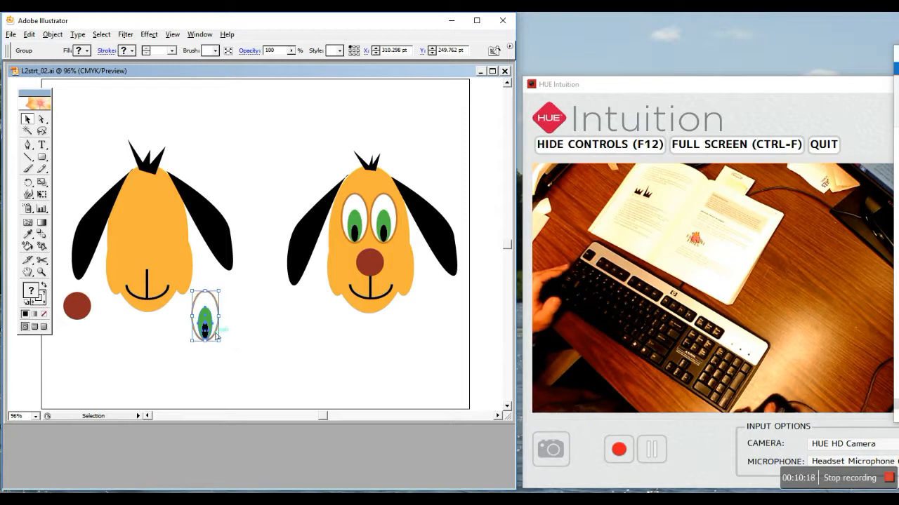
Step: Place the eye at about X 181 pt, Y 443 pt with a copy at X 237 pt, and the nose above the mouth line
{"action": "left_click_drag", "start_coordinate": [204, 327], "coordinate": [139, 224]}
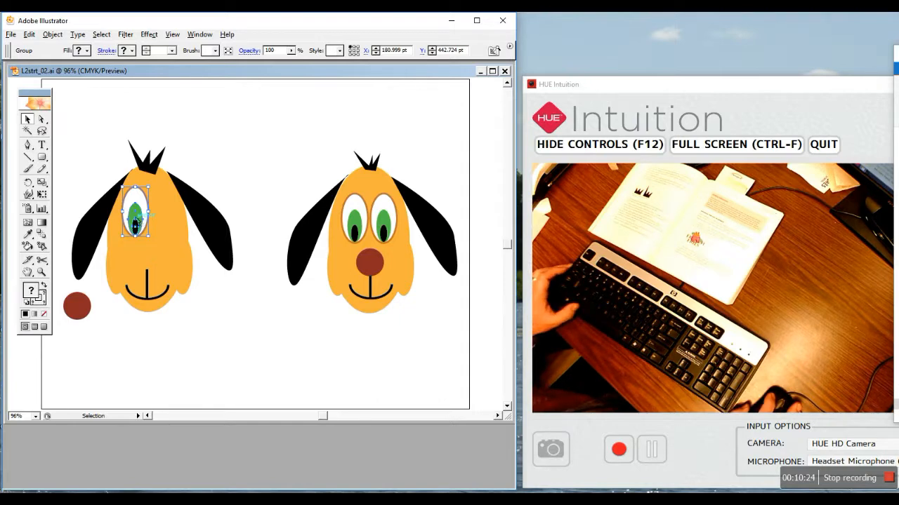
{"action": "left_click_drag", "start_coordinate": [137, 223], "coordinate": [165, 225]}
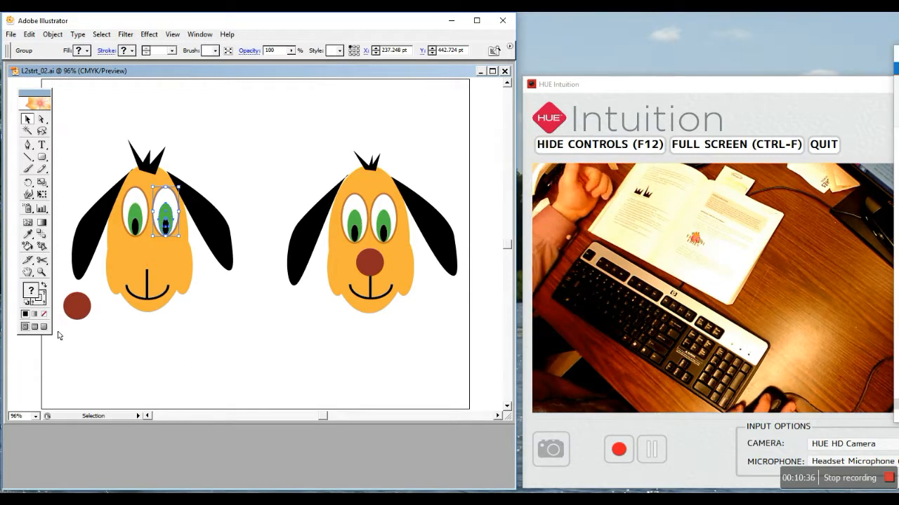
{"action": "left_click", "coordinate": [77, 309]}
{"action": "left_click_drag", "start_coordinate": [77, 309], "coordinate": [146, 261]}
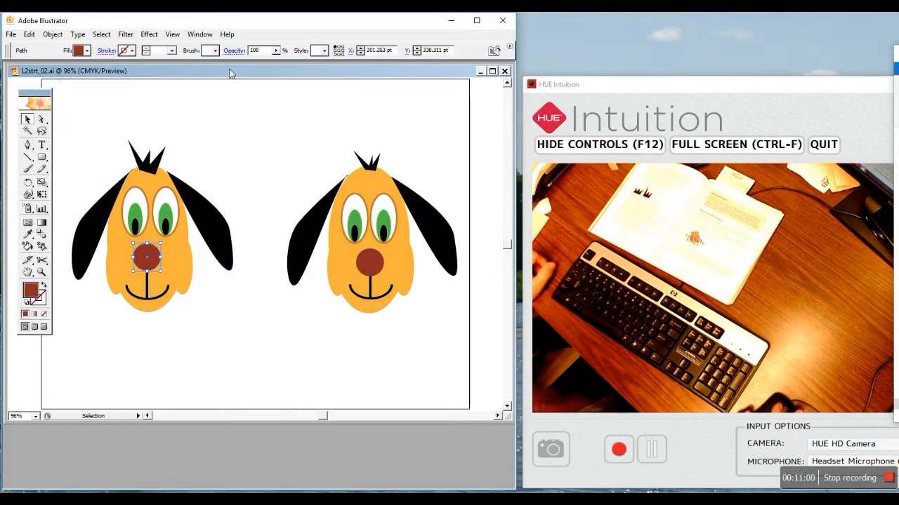
Step: Close L2strt_02.ai without saving and open L2strt_03.ai from the Lesson02 folder
{"action": "left_click", "coordinate": [505, 72]}
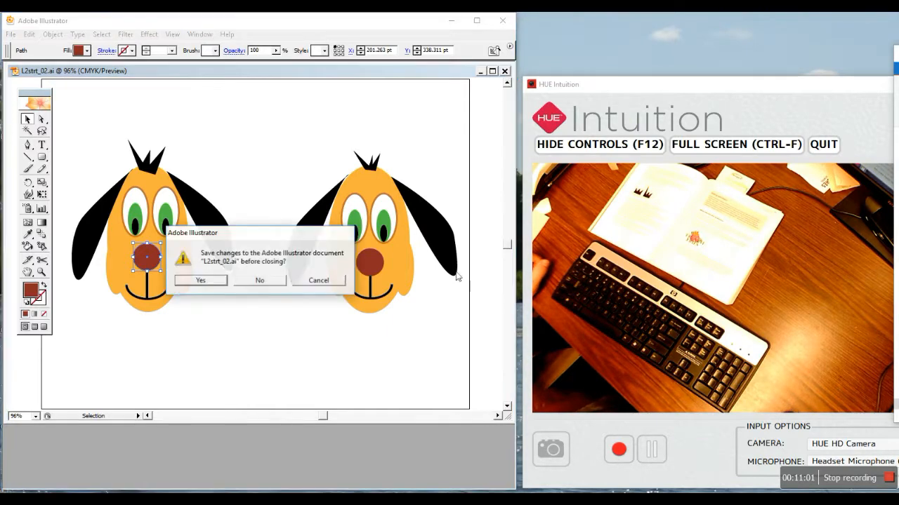
{"action": "left_click", "coordinate": [259, 279]}
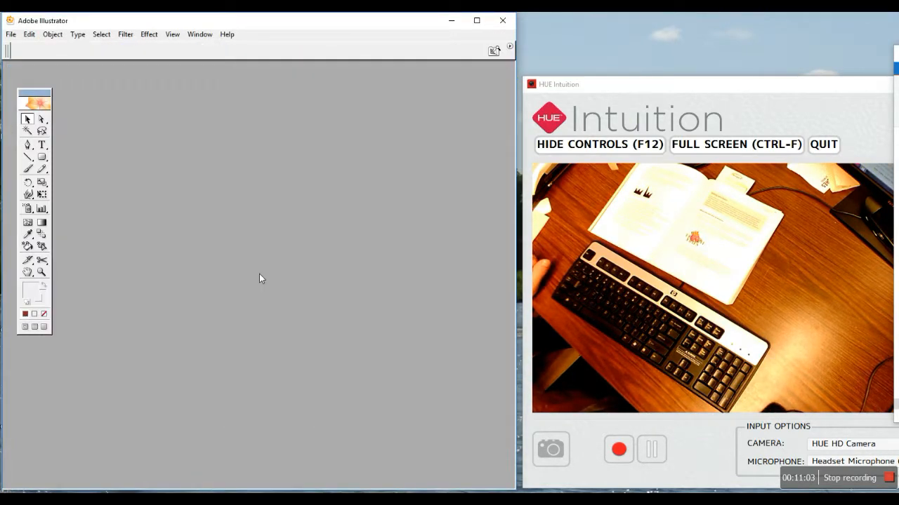
{"action": "left_click", "coordinate": [10, 34]}
{"action": "left_click", "coordinate": [28, 67]}
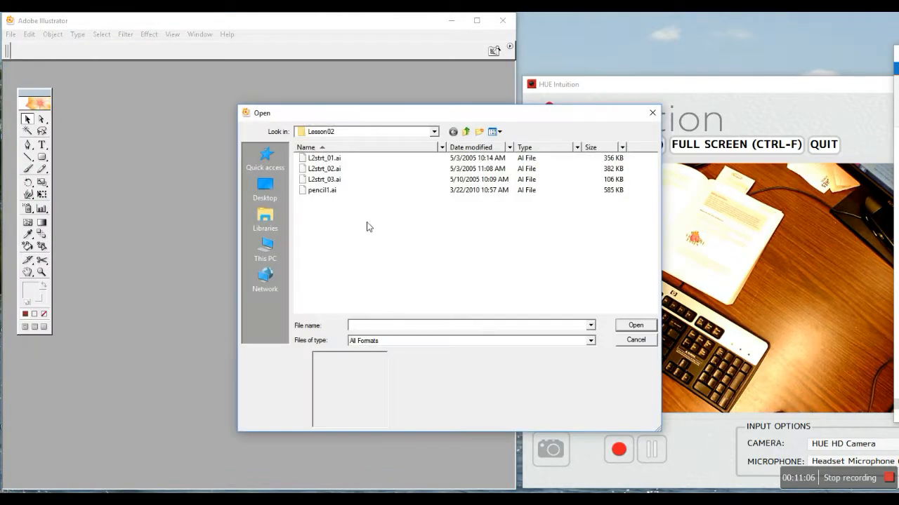
{"action": "left_click", "coordinate": [325, 179]}
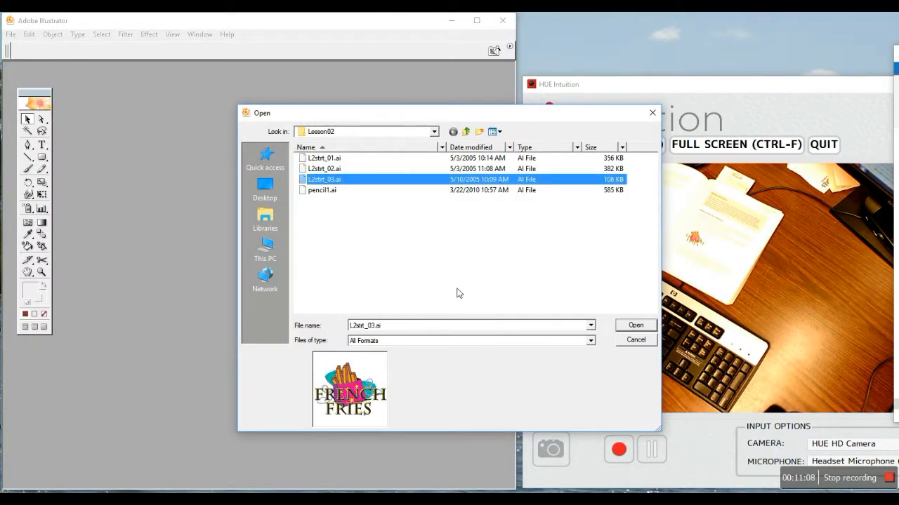
{"action": "left_click", "coordinate": [635, 329]}
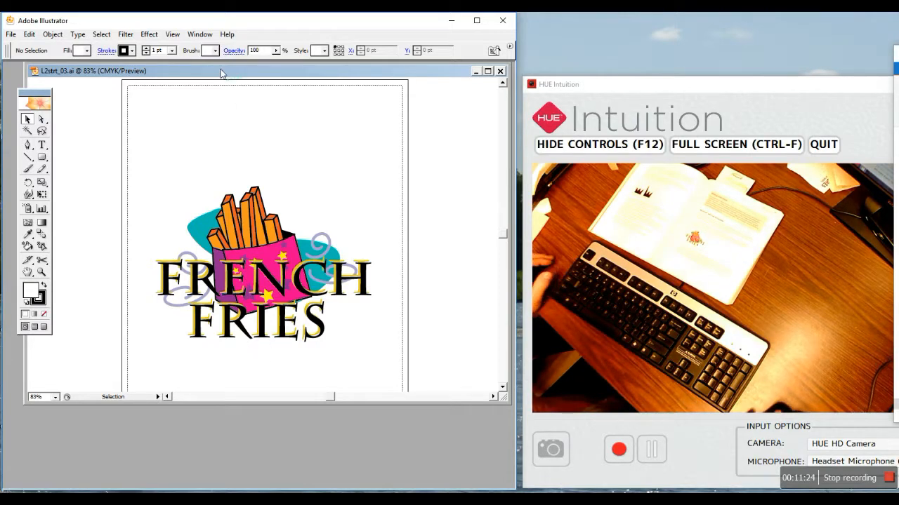
Step: Show the Swatches and Stroke palettes
{"action": "left_click", "coordinate": [196, 34]}
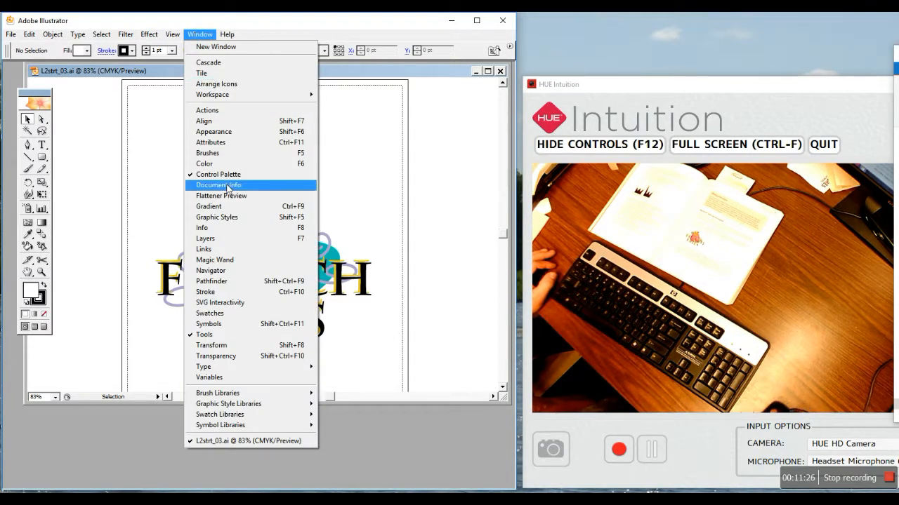
{"action": "left_click", "coordinate": [220, 316]}
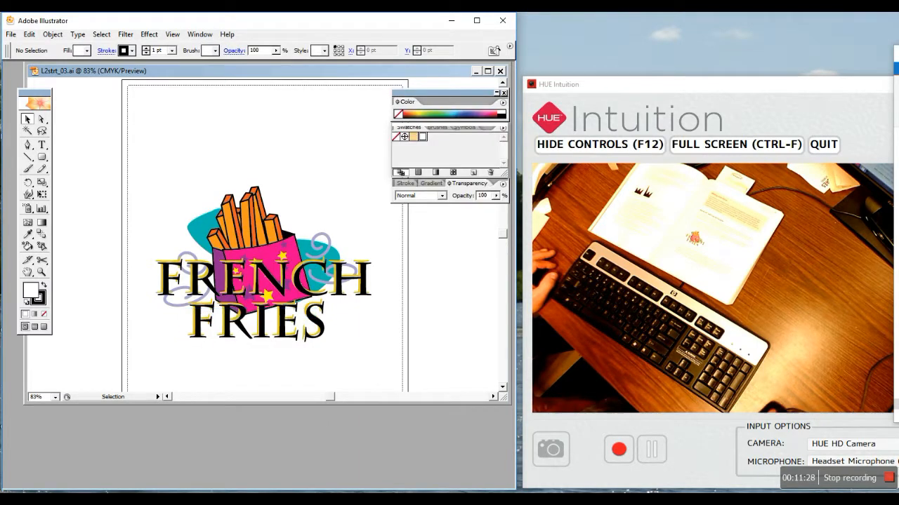
{"action": "left_click", "coordinate": [201, 35]}
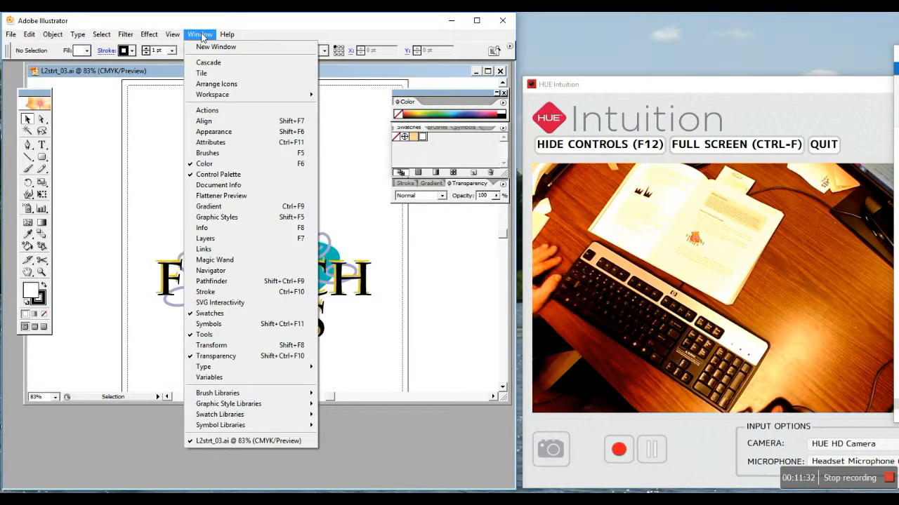
{"action": "left_click", "coordinate": [226, 294]}
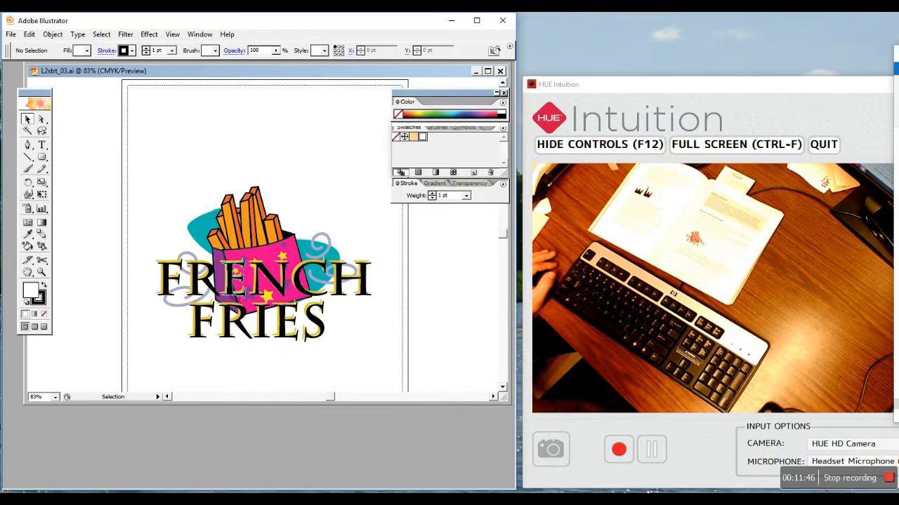
Step: Hide the FRENCH FRIES lettering group that covers the fries box
{"action": "left_click", "coordinate": [231, 287]}
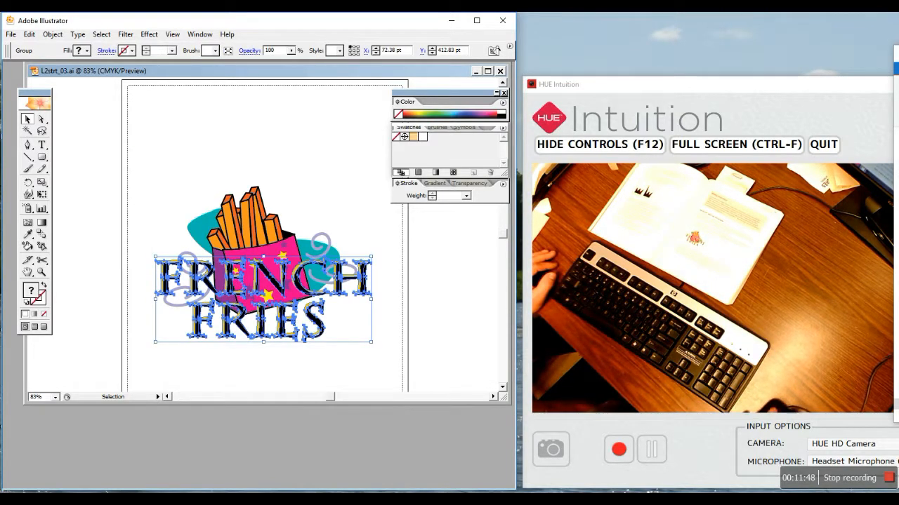
{"action": "left_click", "coordinate": [52, 34]}
{"action": "mouse_move", "coordinate": [70, 120]}
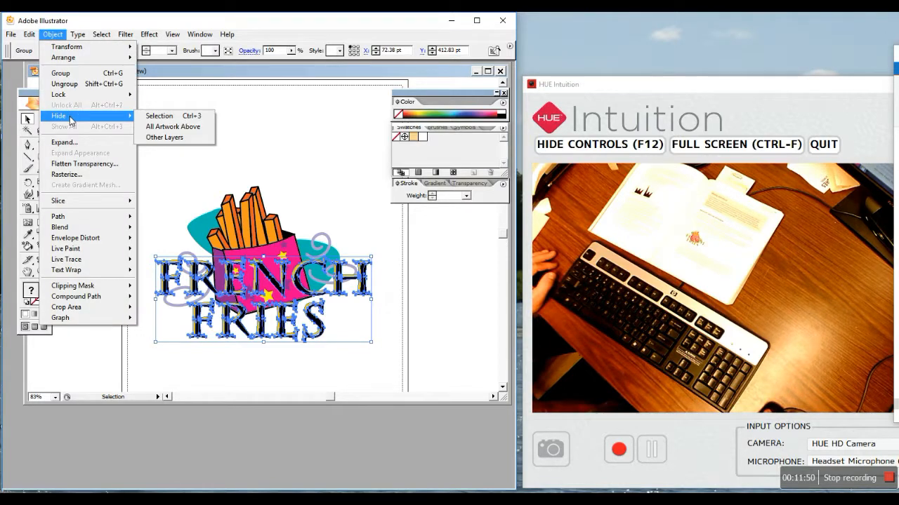
{"action": "left_click", "coordinate": [155, 116]}
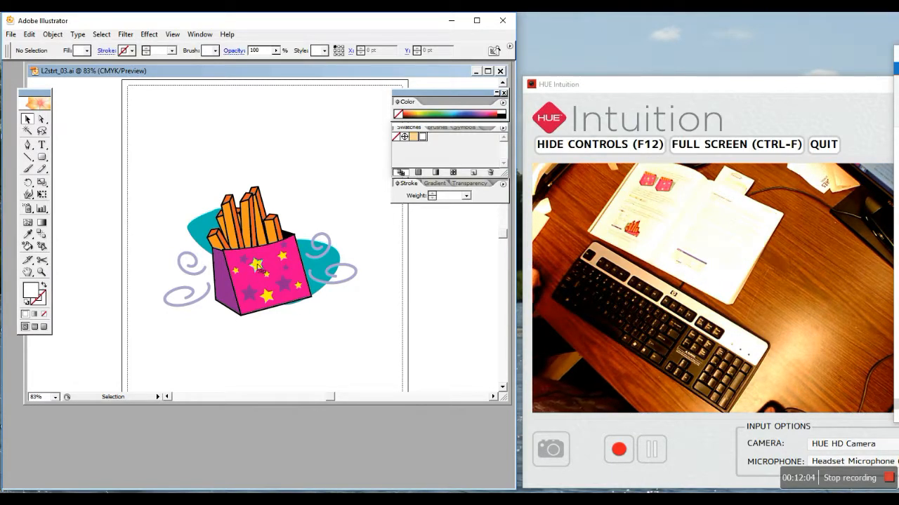
Step: Select every yellow star on the fries box by matching fill color and fill them all with white
{"action": "left_click", "coordinate": [260, 267]}
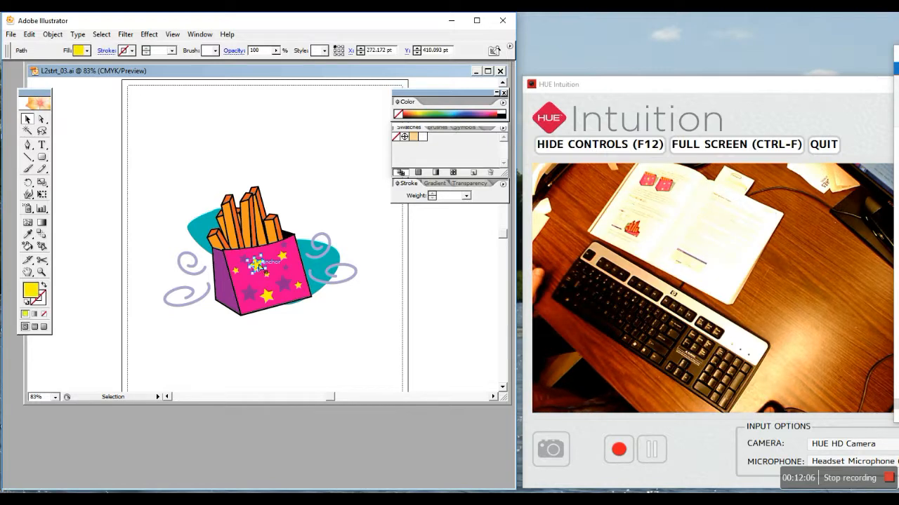
{"action": "left_click", "coordinate": [102, 35]}
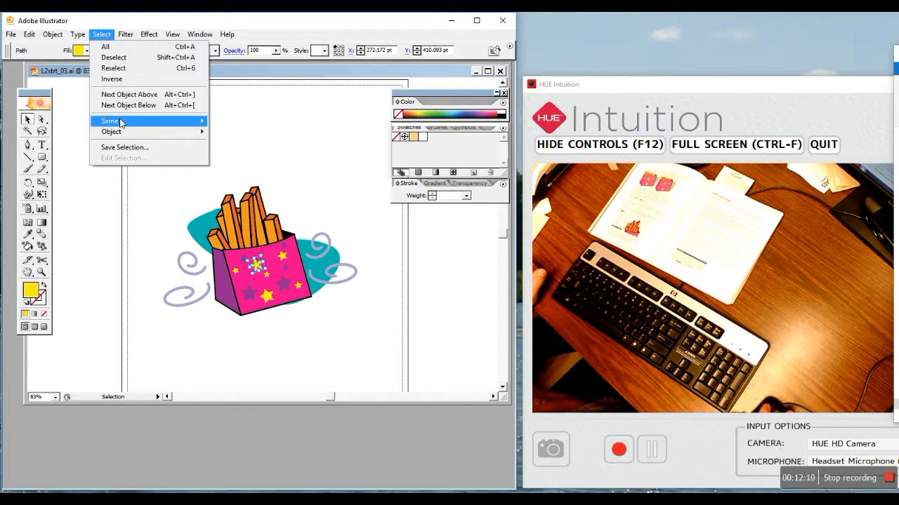
{"action": "mouse_move", "coordinate": [122, 127]}
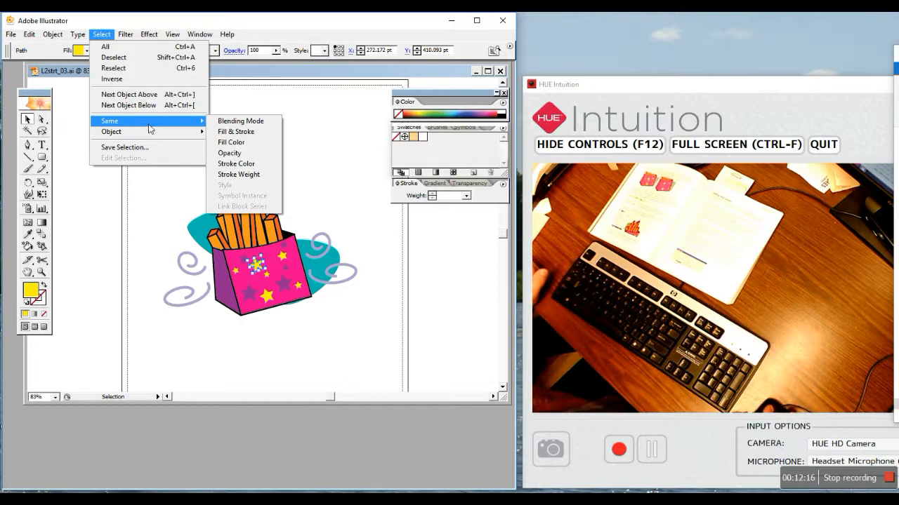
{"action": "left_click", "coordinate": [230, 142]}
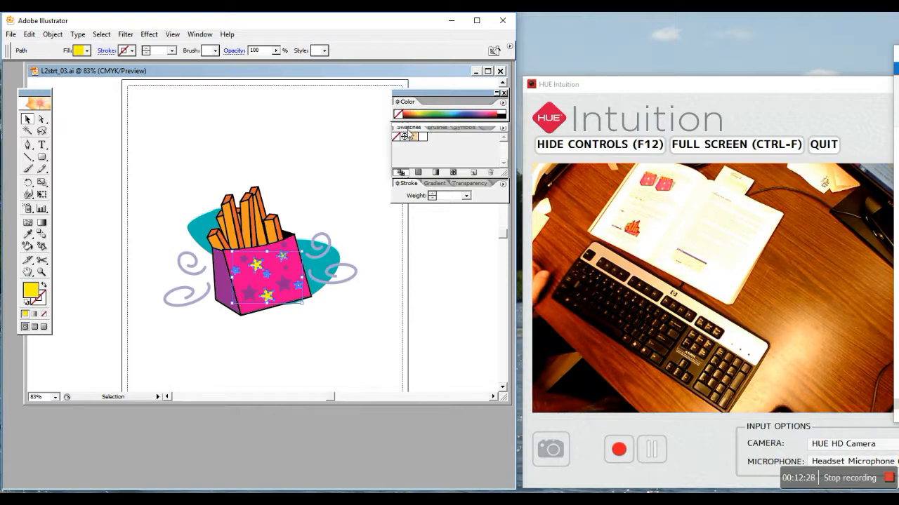
{"action": "left_click", "coordinate": [431, 140]}
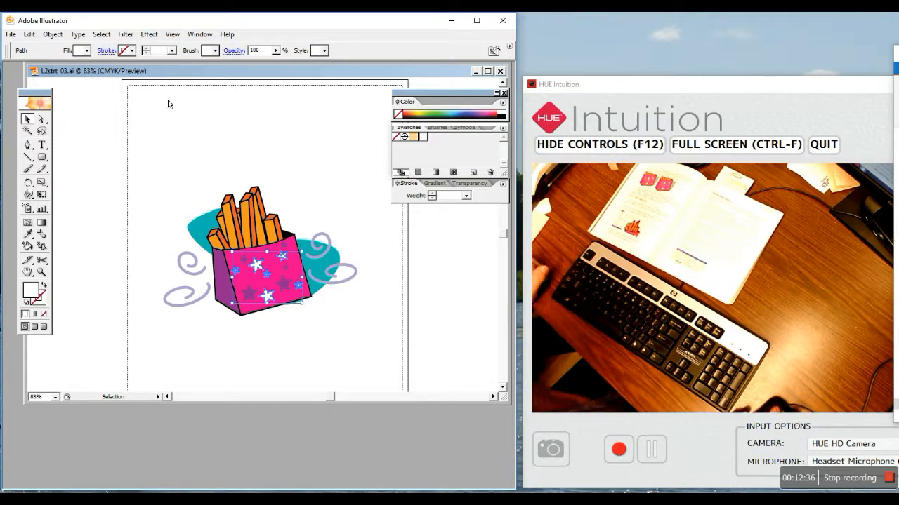
Step: Select all objects sharing the stroke weight of a front french fry and set their stroke weight to 5 pt
{"action": "left_click", "coordinate": [249, 217]}
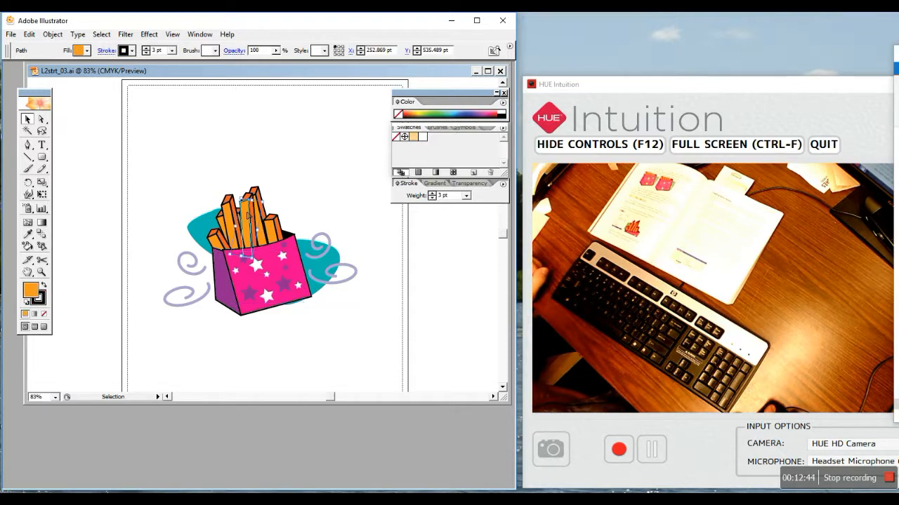
{"action": "left_click", "coordinate": [101, 35]}
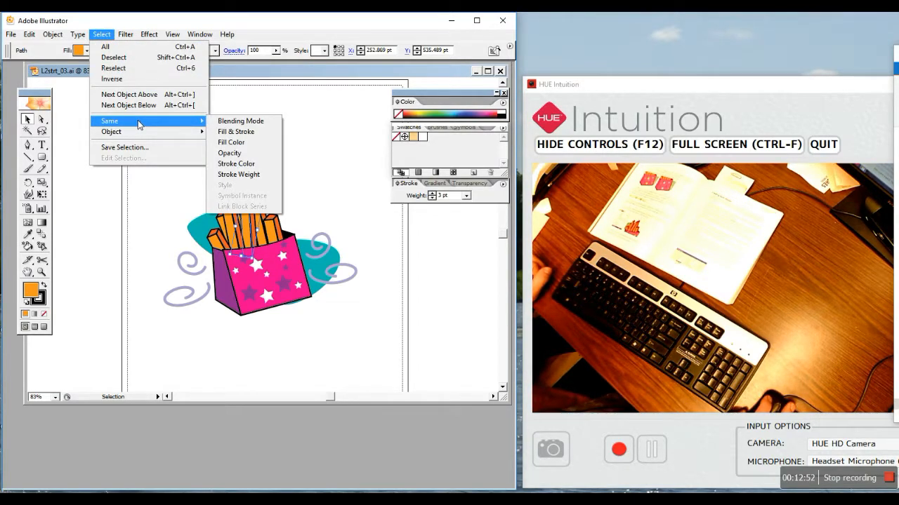
{"action": "left_click", "coordinate": [239, 174]}
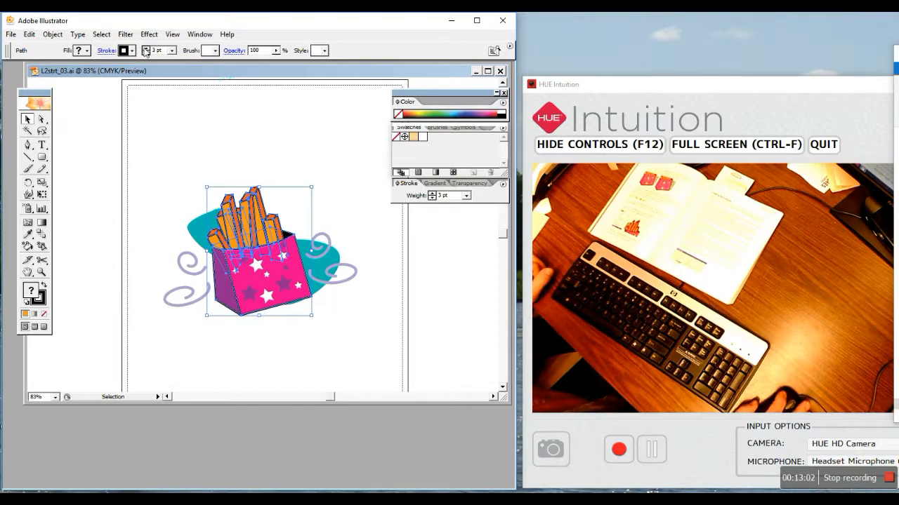
{"action": "type", "text": "5"}
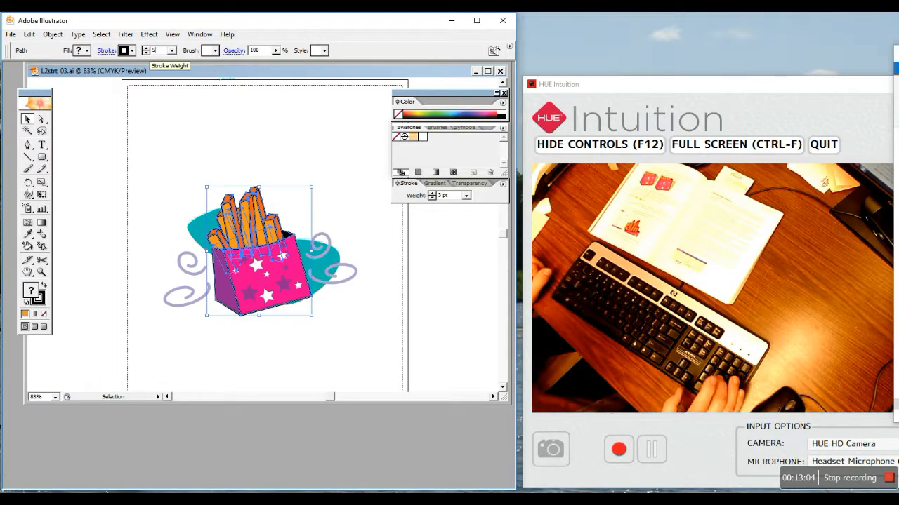
{"action": "key", "text": "Return"}
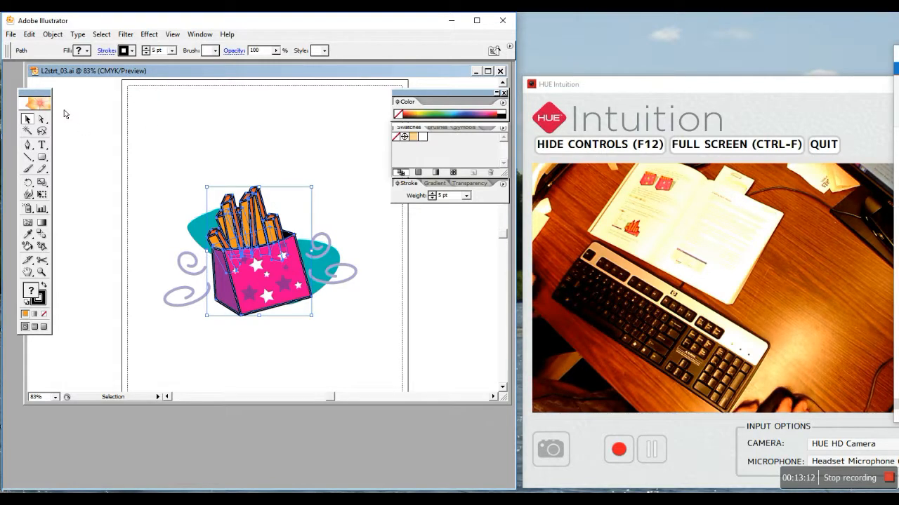
Step: Save the current selection of outlined fries and box shapes under the name "5 pt stroke"
{"action": "left_click", "coordinate": [101, 34]}
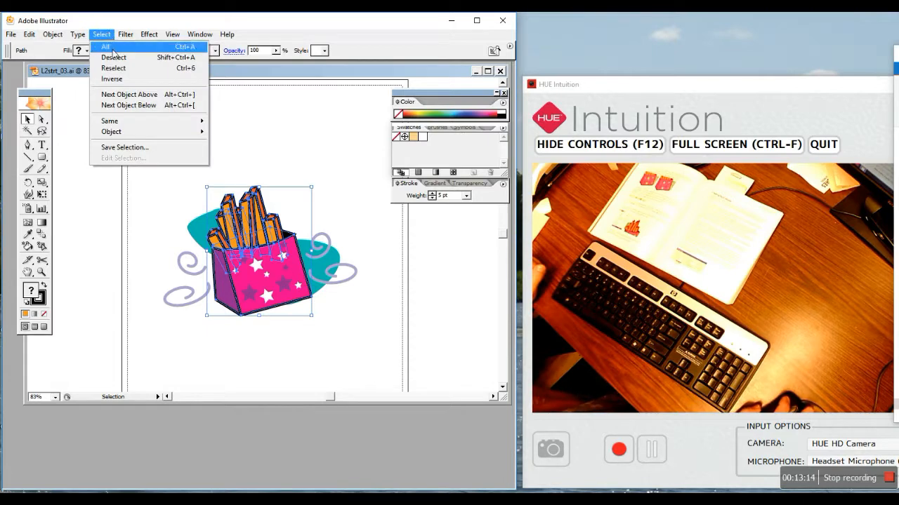
{"action": "left_click", "coordinate": [134, 148]}
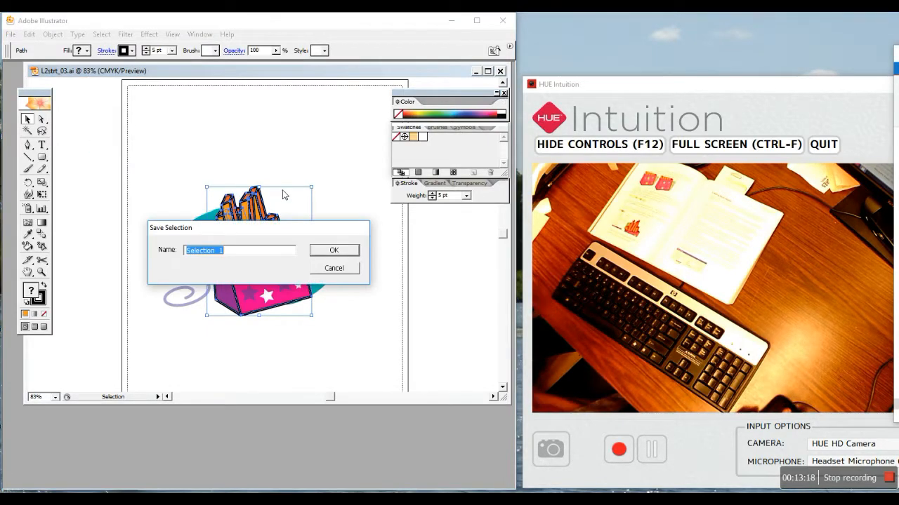
{"action": "type", "text": "5 p"}
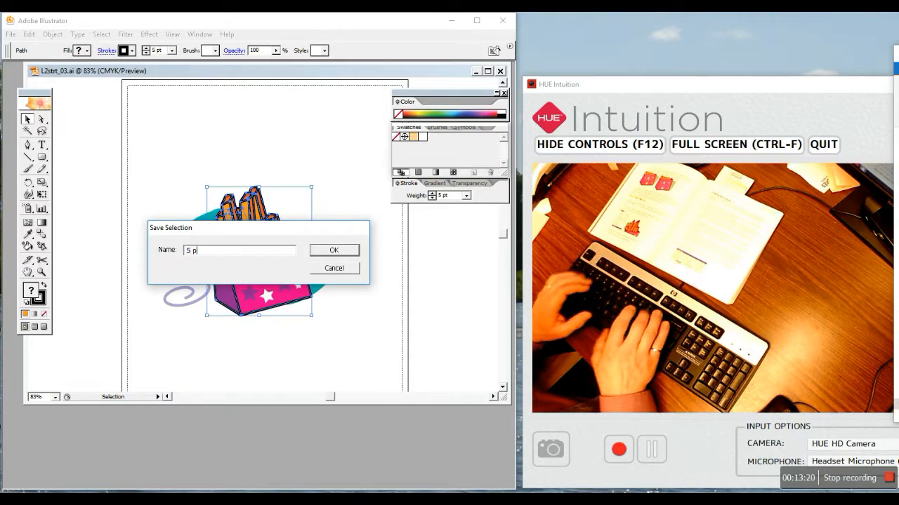
{"action": "type", "text": "t stroke"}
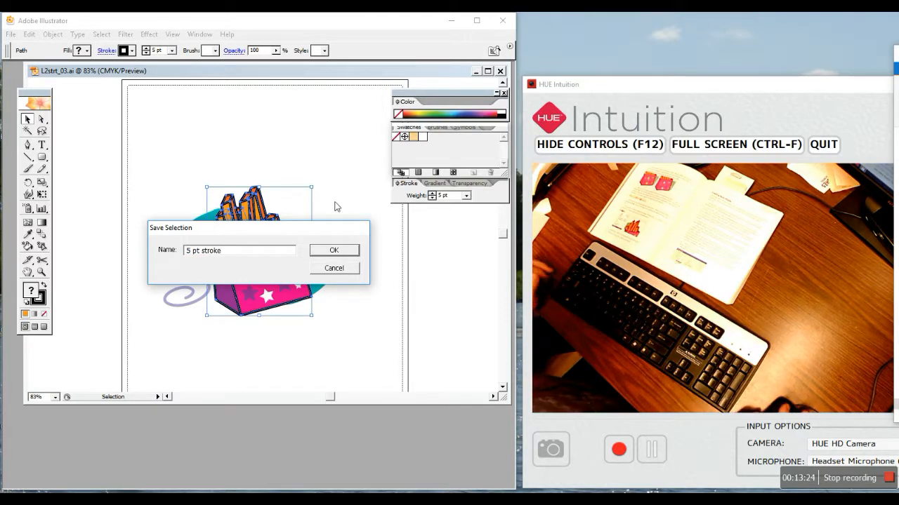
{"action": "left_click", "coordinate": [334, 251]}
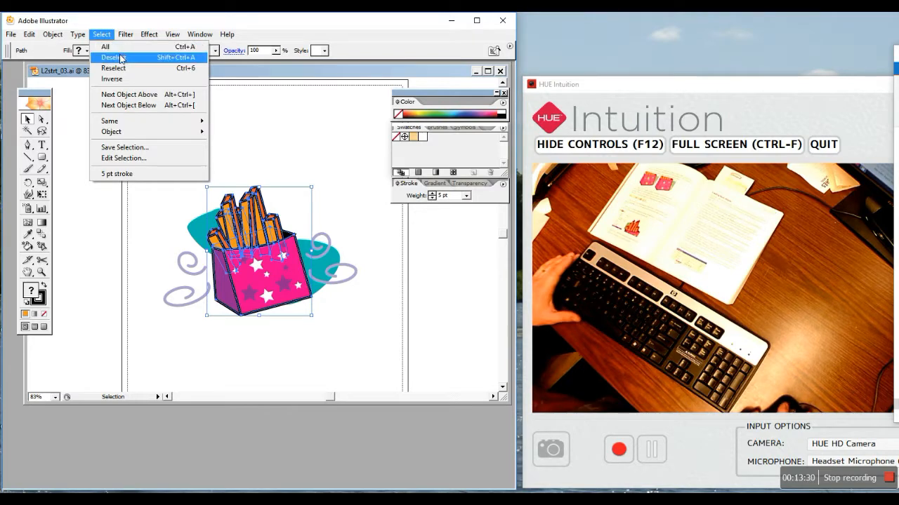
Step: Deselect the artwork and reselect it with the saved "5 pt stroke" selection
{"action": "left_click", "coordinate": [119, 57]}
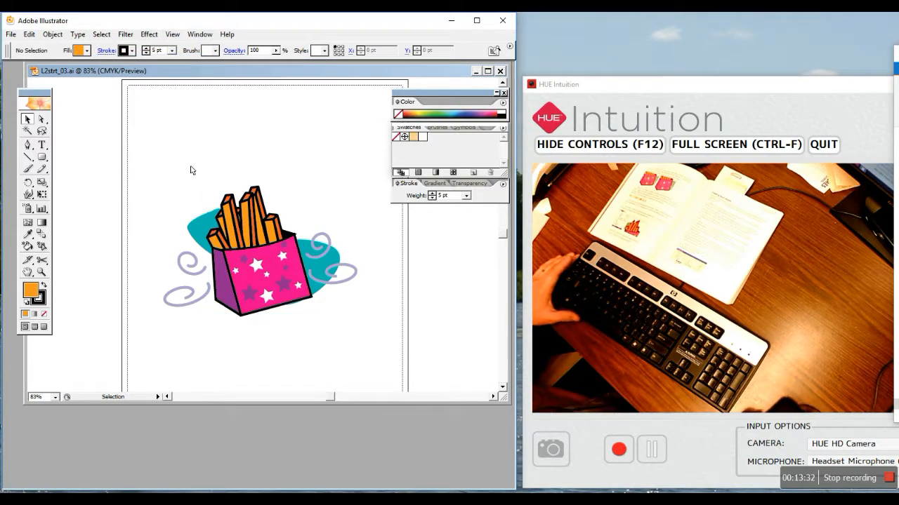
{"action": "left_click", "coordinate": [101, 33]}
{"action": "left_click", "coordinate": [127, 174]}
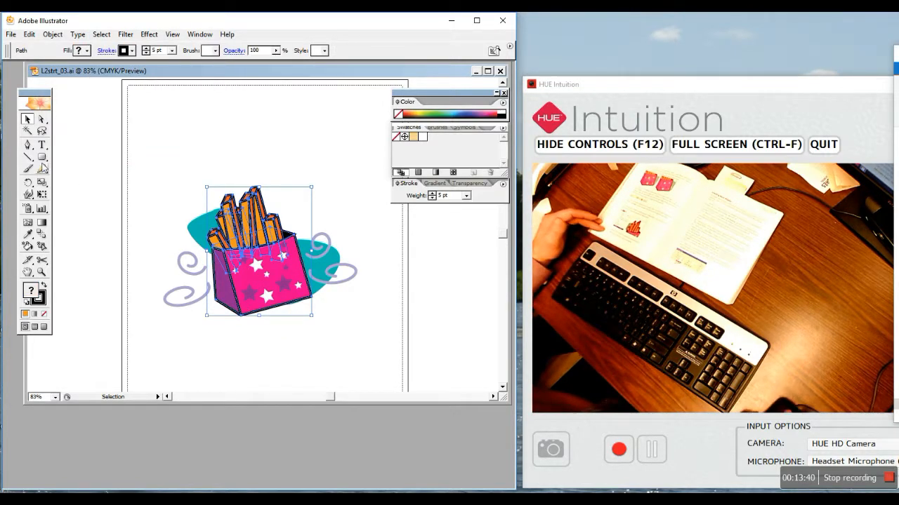
Step: Show the hidden FRENCH FRIES lettering again and close L2strt_03.ai without saving the changes
{"action": "left_click", "coordinate": [54, 35]}
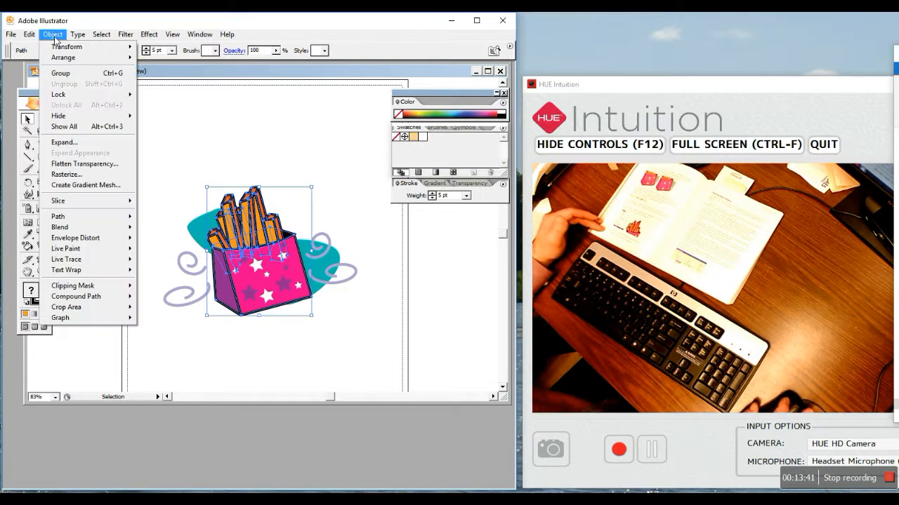
{"action": "left_click", "coordinate": [81, 127]}
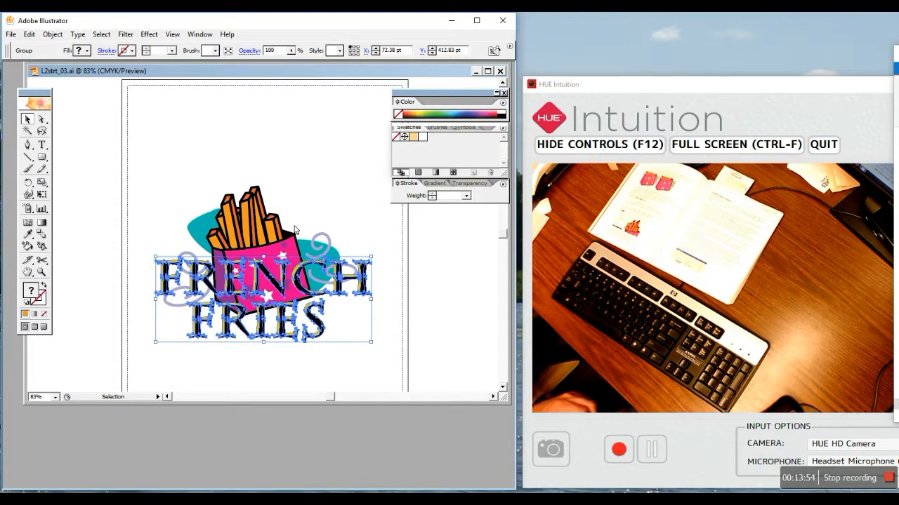
{"action": "key", "text": "XF86AudioLowerVolume"}
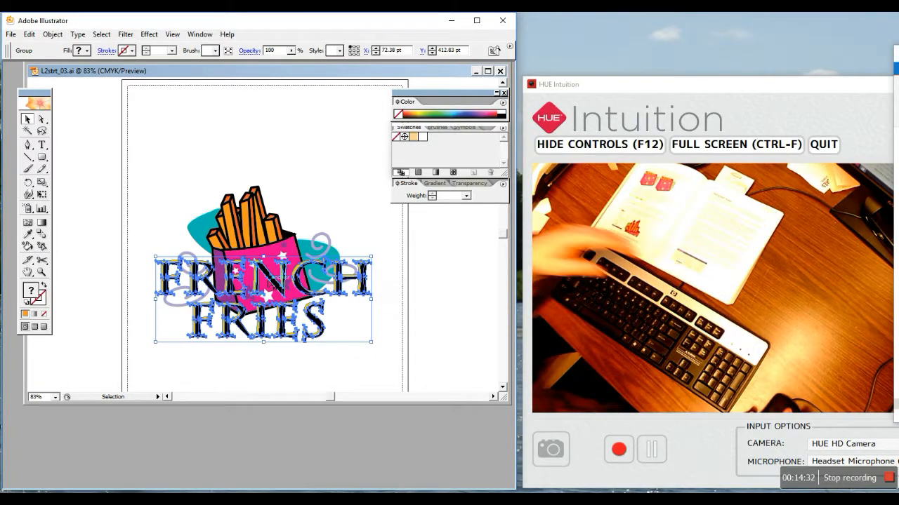
{"action": "left_click", "coordinate": [501, 72]}
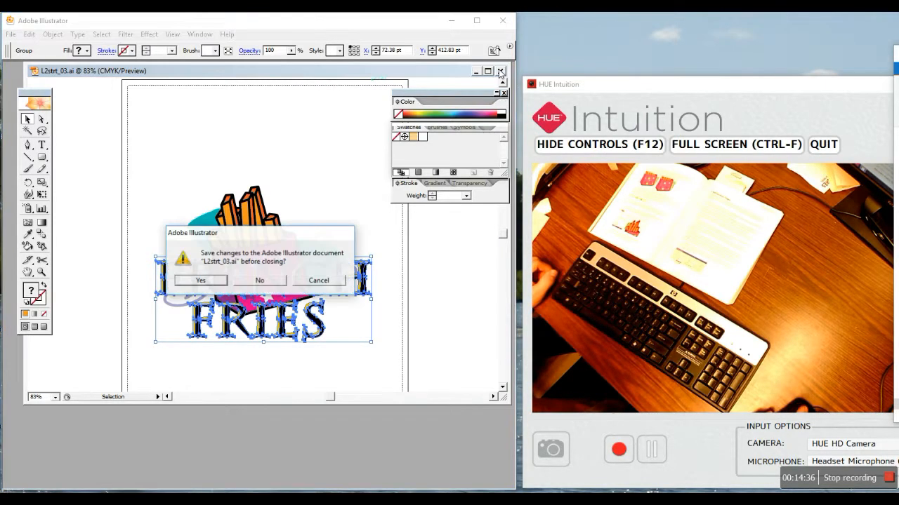
{"action": "left_click", "coordinate": [261, 281]}
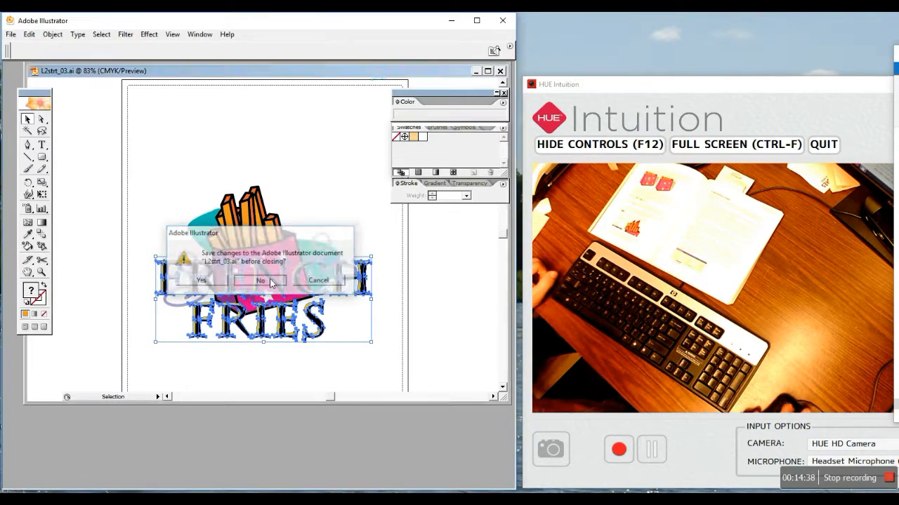
Step: Create a new Letter-size portrait document, 8.5 by 11 in, with units in inches and CMYK color mode
{"action": "left_click", "coordinate": [11, 34]}
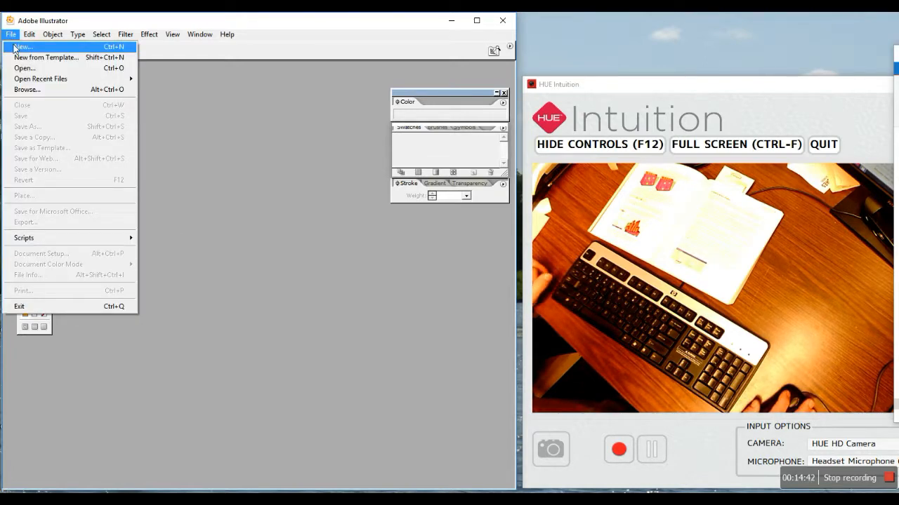
{"action": "left_click", "coordinate": [16, 47]}
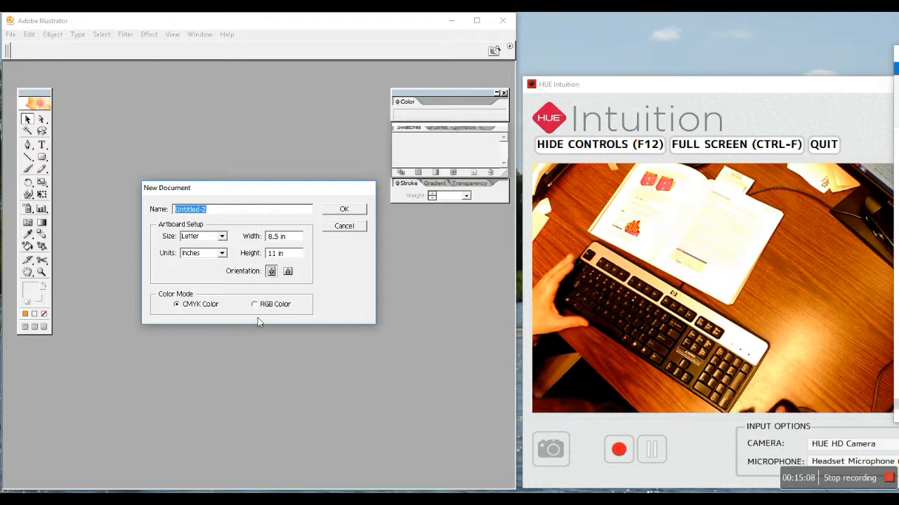
{"action": "left_click", "coordinate": [344, 210]}
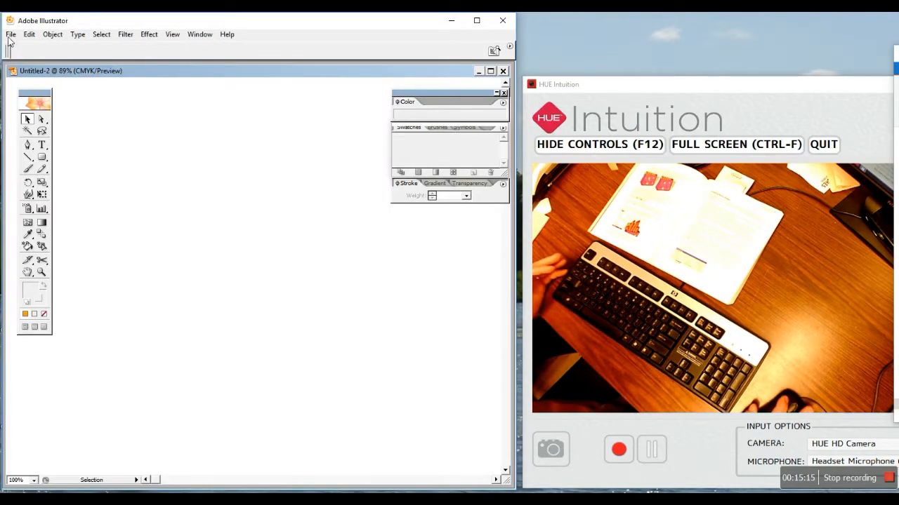
Step: Save the new document as pencil2.ai in the Lesson02 folder, in Illustrator CS2 format with the default options
{"action": "left_click", "coordinate": [11, 34]}
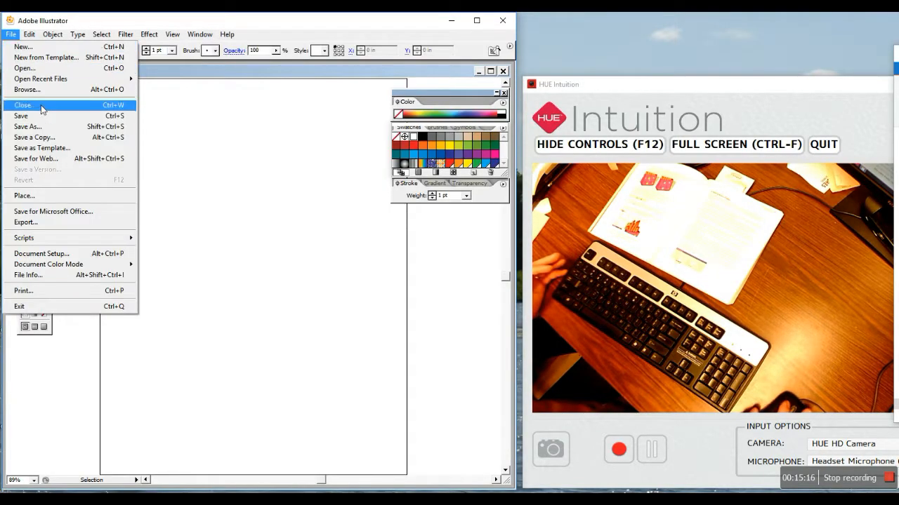
{"action": "left_click", "coordinate": [39, 126]}
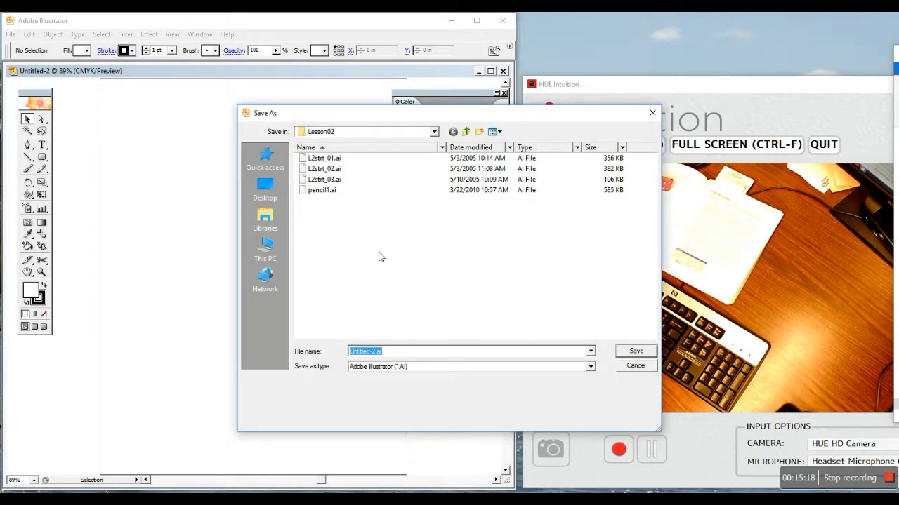
{"action": "type", "text": "p"}
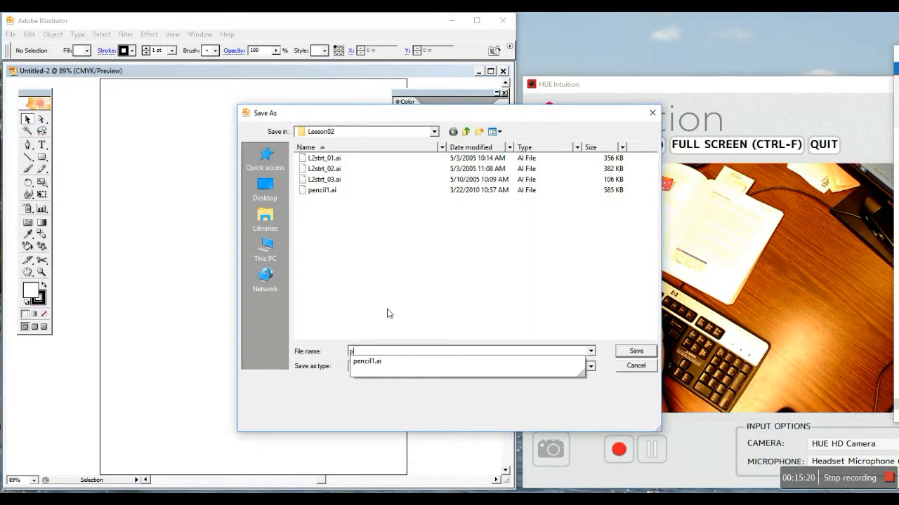
{"action": "type", "text": "encil"}
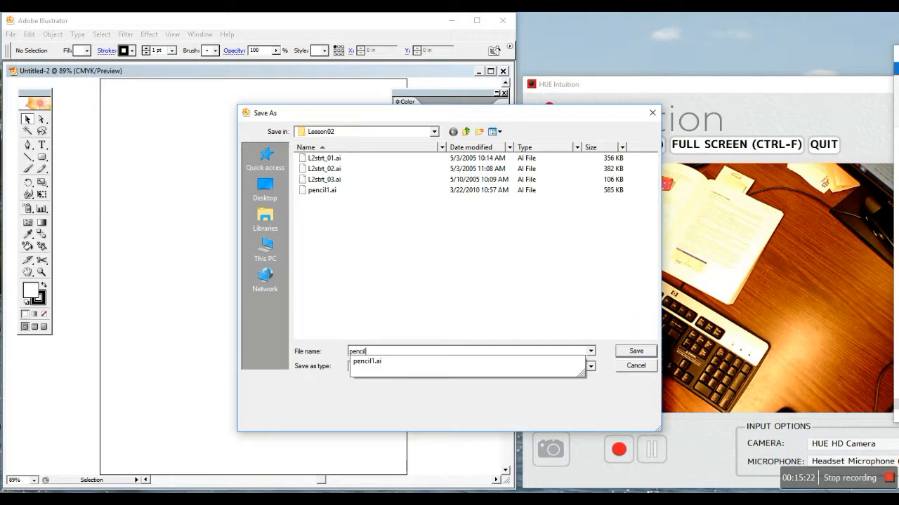
{"action": "type", "text": "2.ai"}
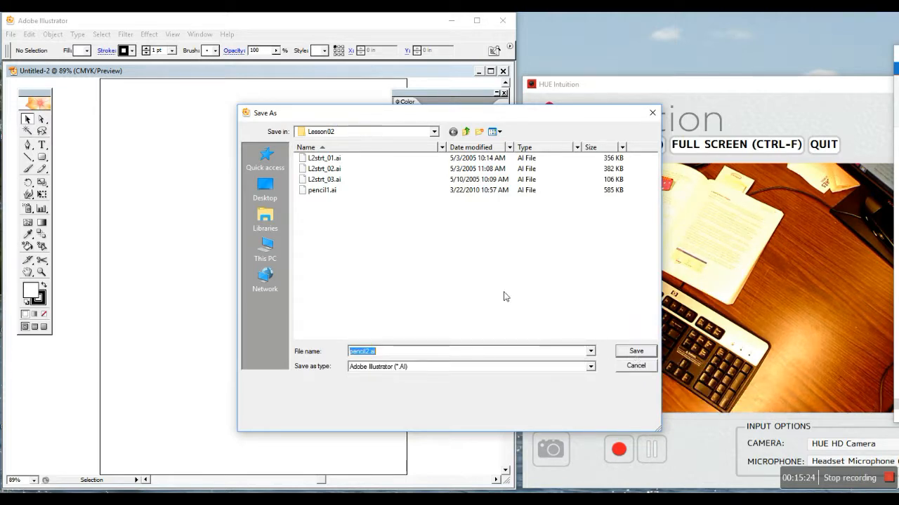
{"action": "left_click", "coordinate": [635, 353]}
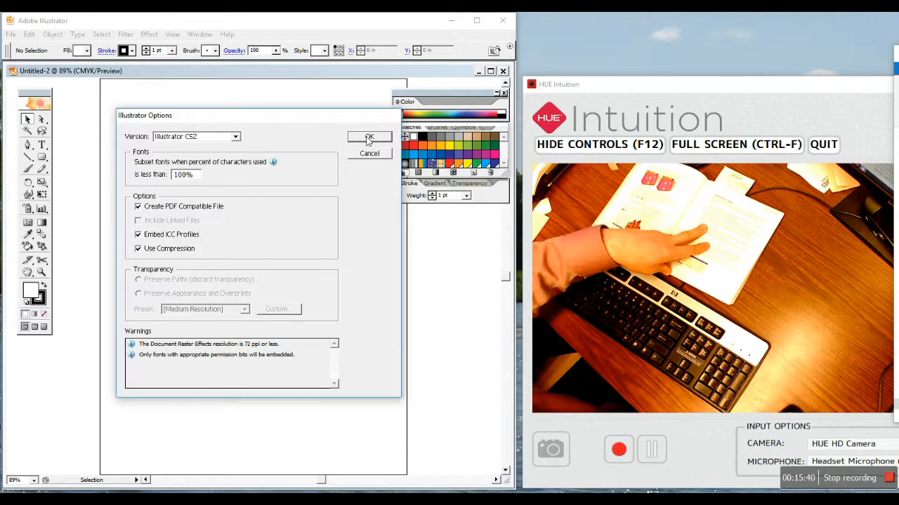
{"action": "left_click", "coordinate": [369, 138]}
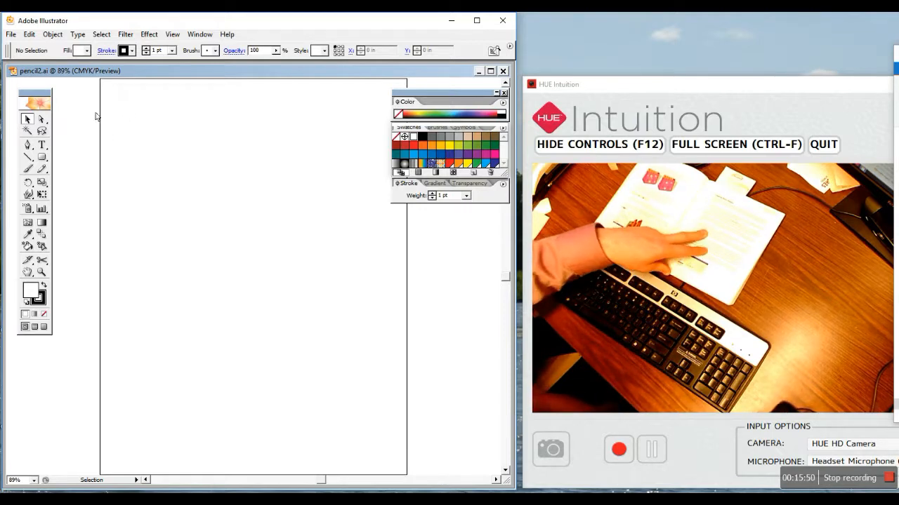
Step: Show the grid and the rulers in the pencil2.ai document
{"action": "left_click", "coordinate": [174, 34]}
{"action": "left_click", "coordinate": [174, 34]}
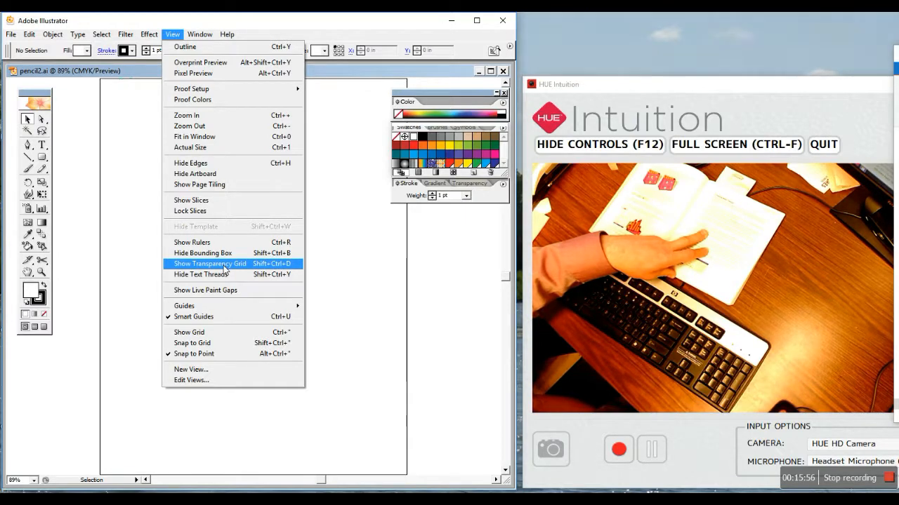
{"action": "left_click", "coordinate": [206, 332]}
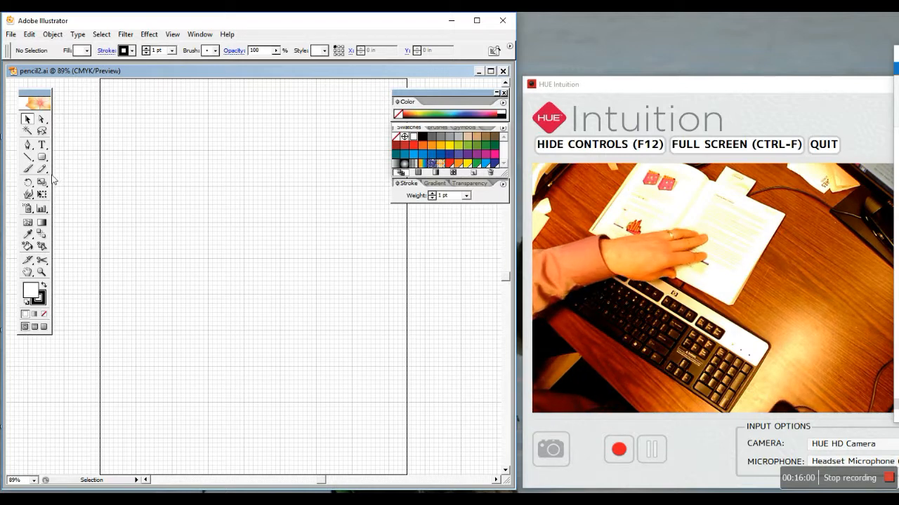
{"action": "left_click", "coordinate": [173, 34]}
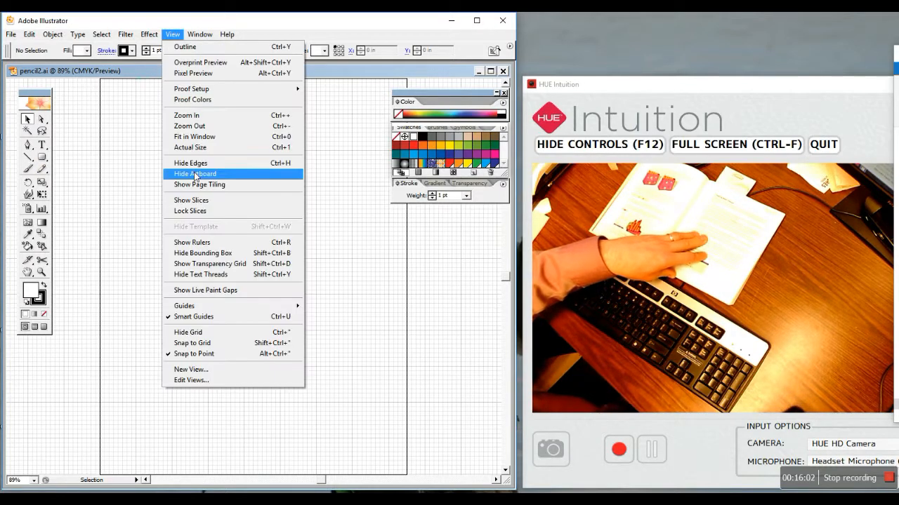
{"action": "left_click", "coordinate": [193, 240]}
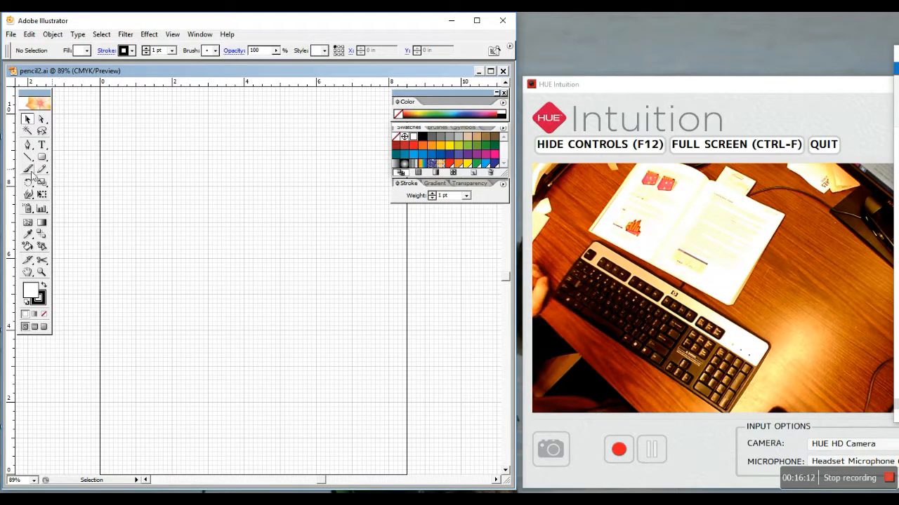
Step: Check the artboard size, units and orientation in the document setup
{"action": "left_click", "coordinate": [11, 34]}
{"action": "left_click", "coordinate": [77, 252]}
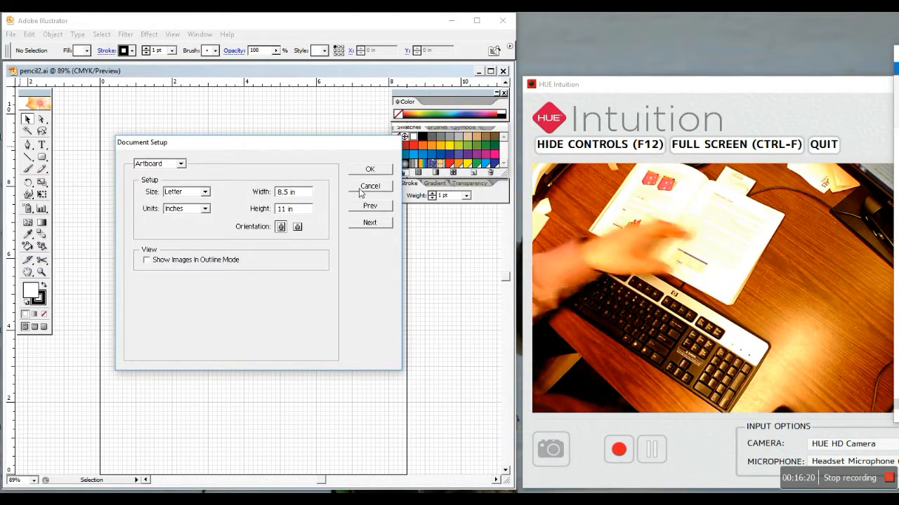
{"action": "left_click", "coordinate": [370, 170]}
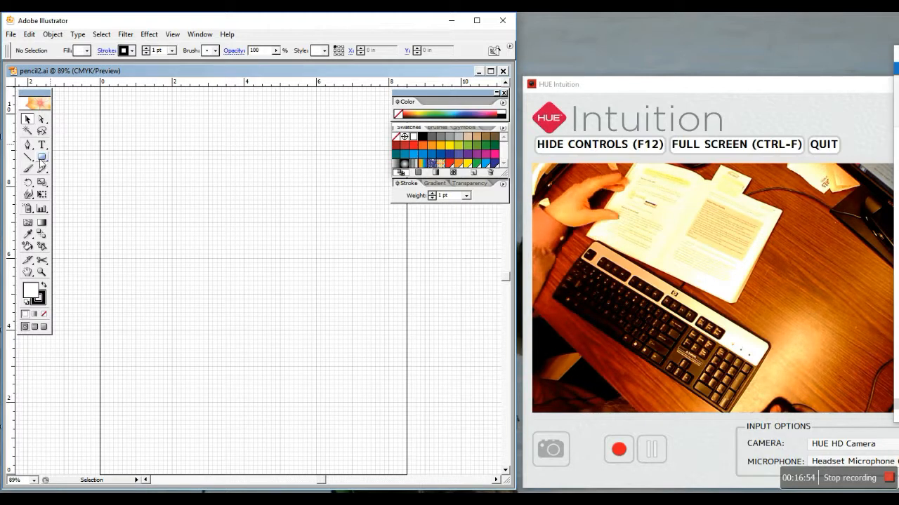
Step: Activate the Rounded Rectangle tool and set the view magnification to 150%
{"action": "mouse_move", "coordinate": [42, 157]}
{"action": "left_mouse_down"}
{"action": "mouse_move", "coordinate": [100, 156]}
{"action": "mouse_move", "coordinate": [43, 161]}
{"action": "left_mouse_up"}
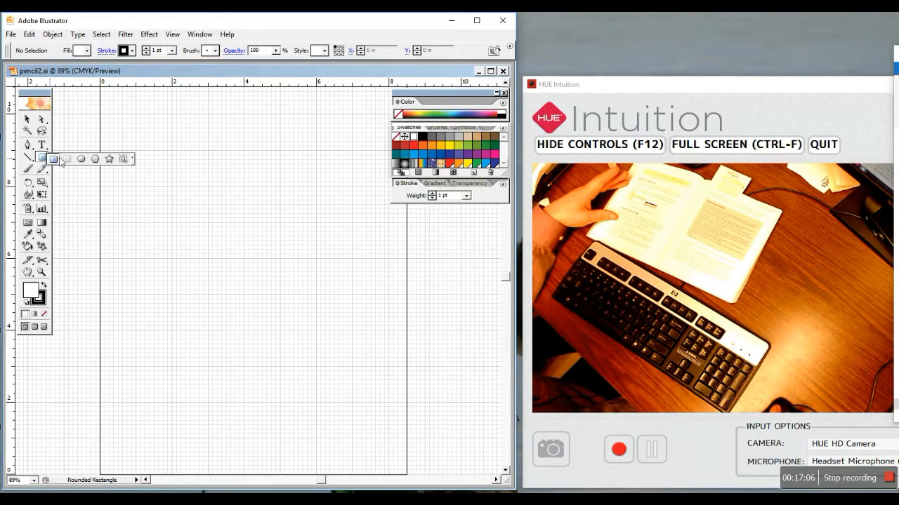
{"action": "left_click_drag", "start_coordinate": [61, 162], "coordinate": [138, 102]}
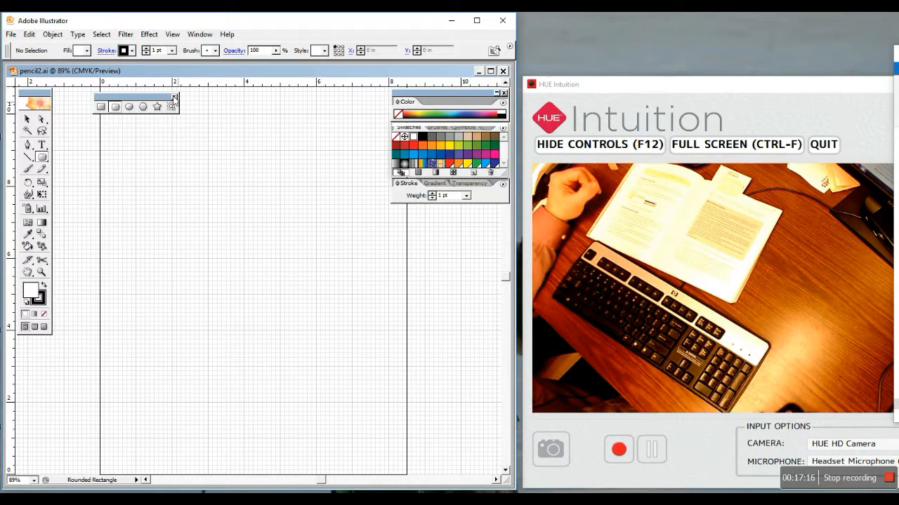
{"action": "left_click", "coordinate": [174, 97]}
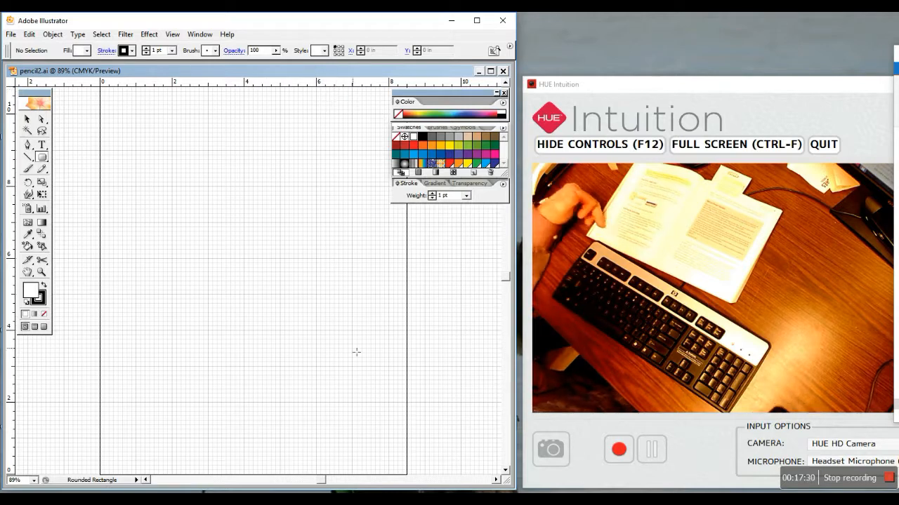
{"action": "left_click", "coordinate": [35, 481]}
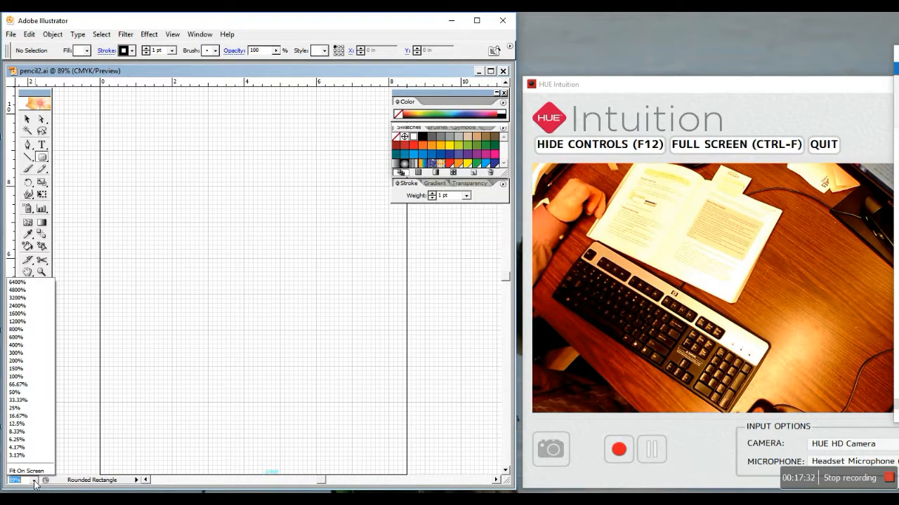
{"action": "left_click", "coordinate": [24, 369]}
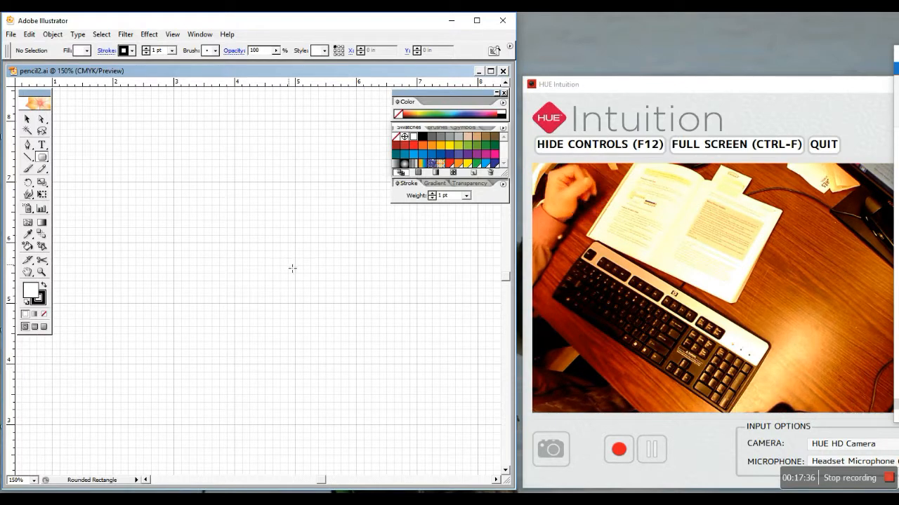
{"action": "key", "text": "v"}
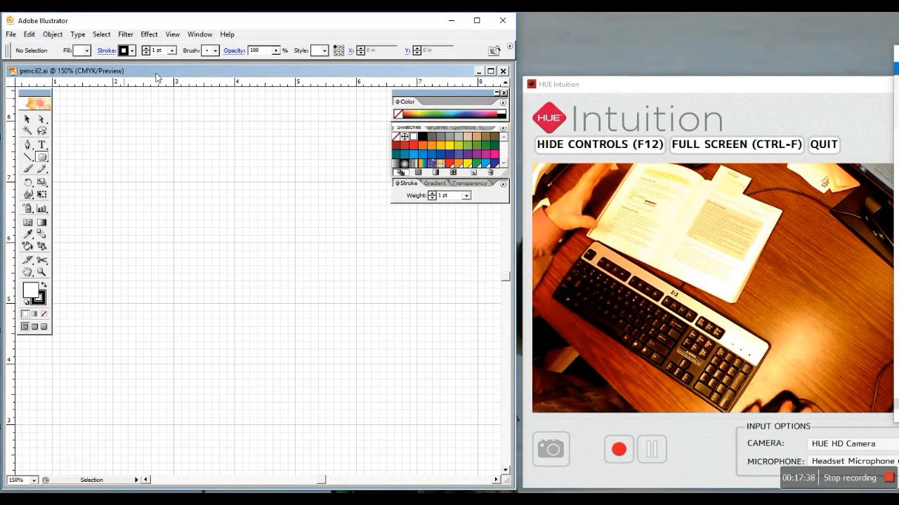
{"action": "key", "text": "m"}
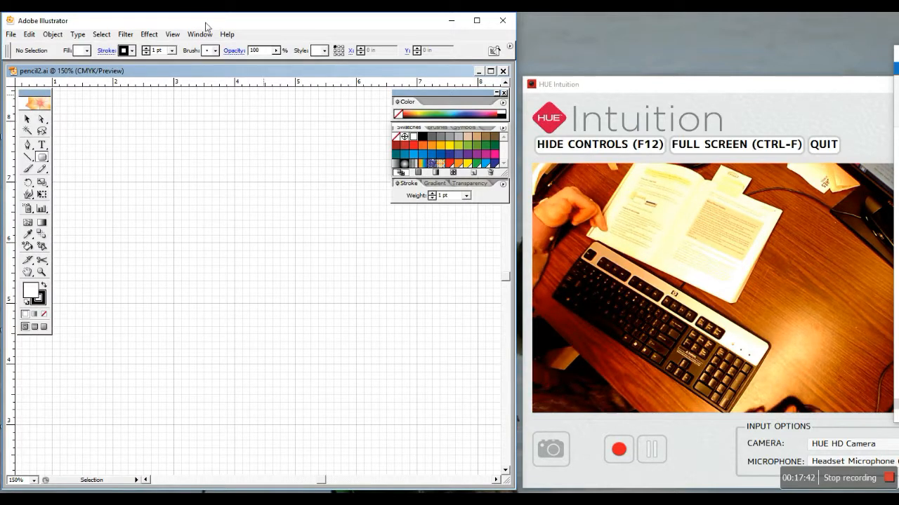
Step: Show the Transform palette and place it directly below the Stroke palette
{"action": "left_click", "coordinate": [172, 34]}
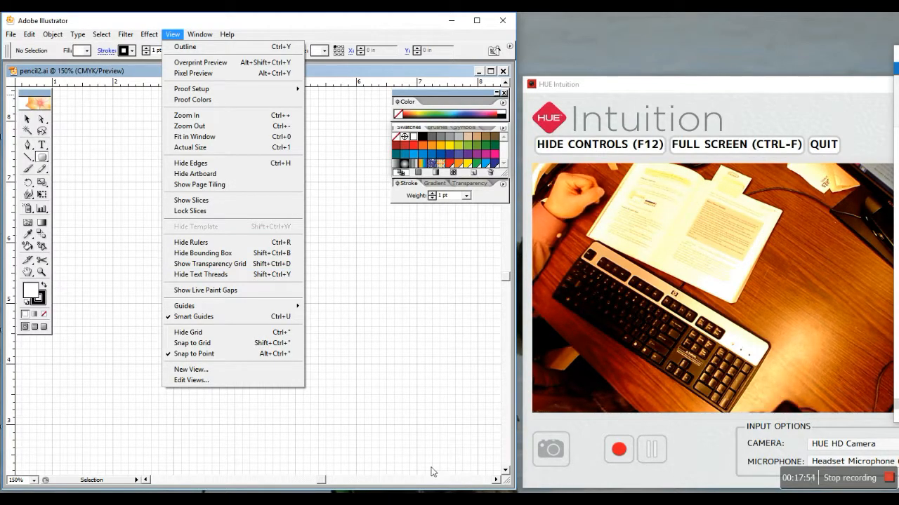
{"action": "left_click", "coordinate": [199, 34]}
{"action": "left_click", "coordinate": [199, 34]}
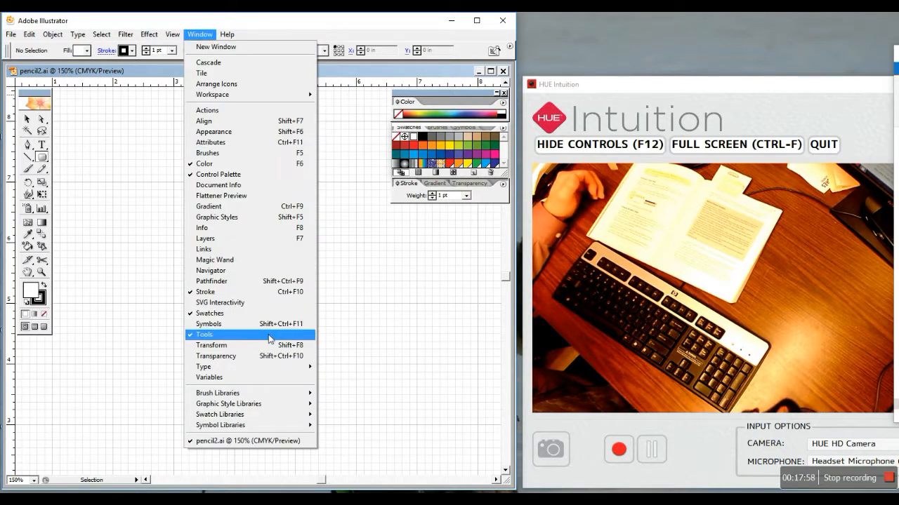
{"action": "left_click", "coordinate": [246, 345]}
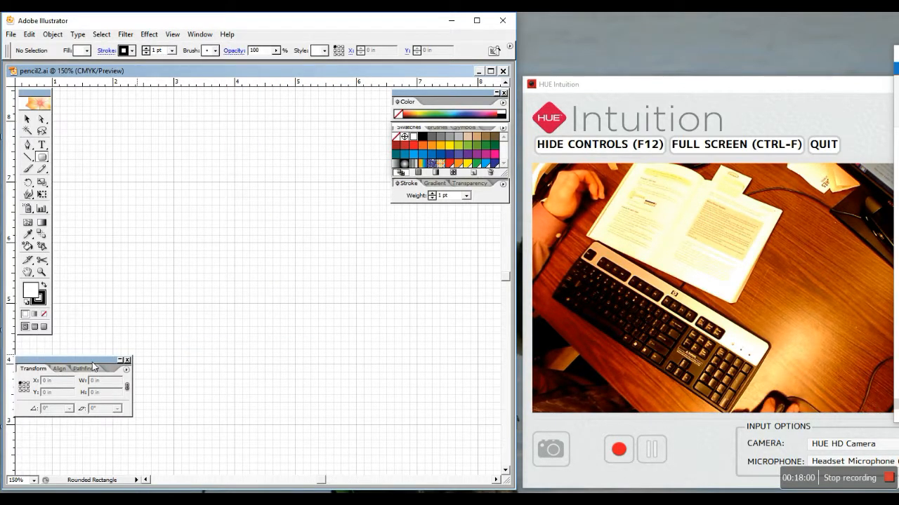
{"action": "mouse_move", "coordinate": [96, 362]}
{"action": "left_mouse_down"}
{"action": "mouse_move", "coordinate": [166, 351]}
{"action": "mouse_move", "coordinate": [478, 220]}
{"action": "mouse_move", "coordinate": [467, 228]}
{"action": "left_mouse_up"}
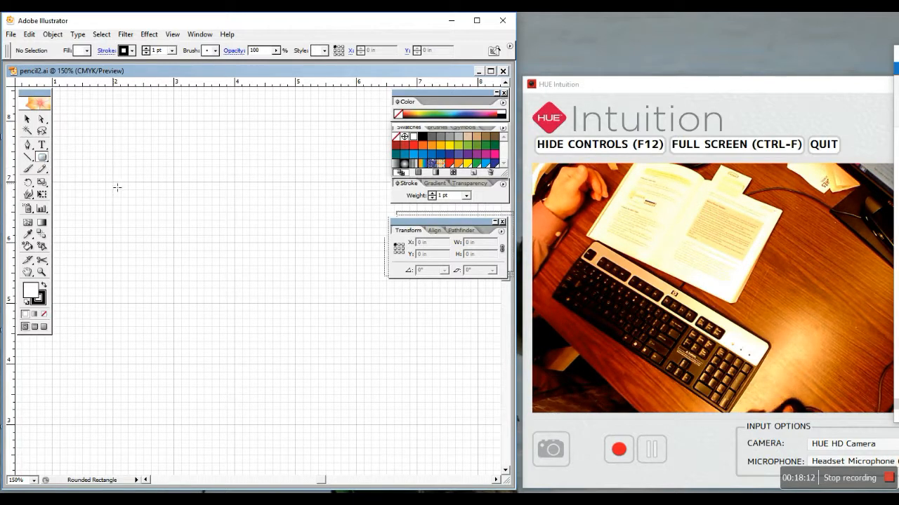
Step: Draw a rounded rectangle about 1 in wide and 0.73 in high, starting near the 2 in, 7 in grid intersection
{"action": "left_click_drag", "start_coordinate": [117, 187], "coordinate": [177, 230]}
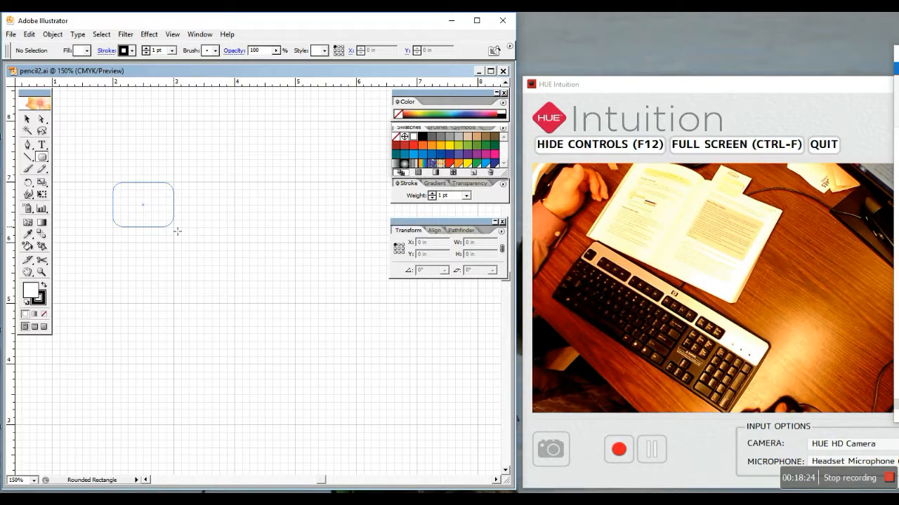
{"action": "left_click_drag", "start_coordinate": [178, 231], "coordinate": [177, 231]}
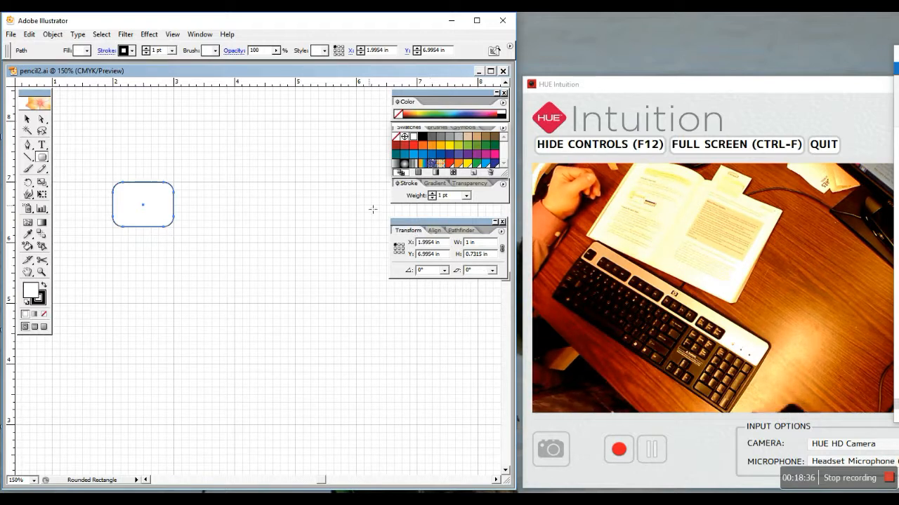
Step: Show the Info palette below the Transform palette and set the rounded rectangle's height to 0.75 in
{"action": "left_click", "coordinate": [199, 33]}
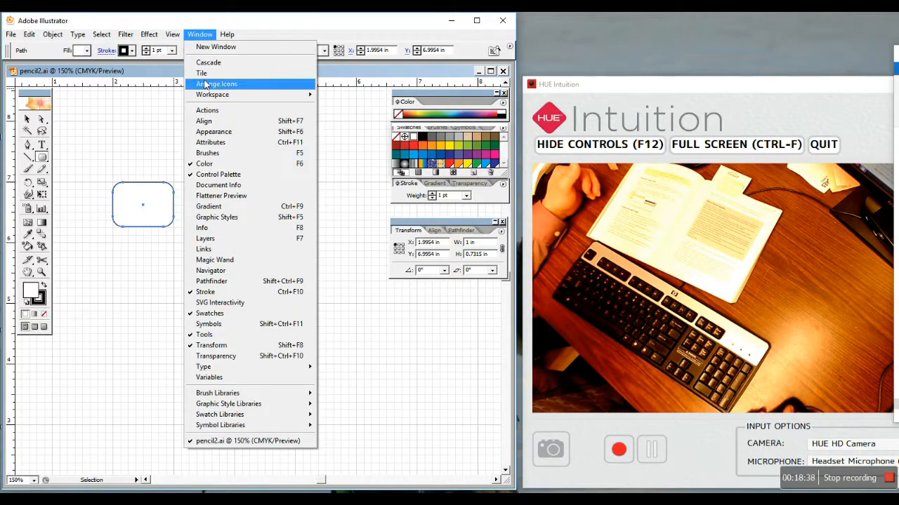
{"action": "left_click", "coordinate": [217, 229]}
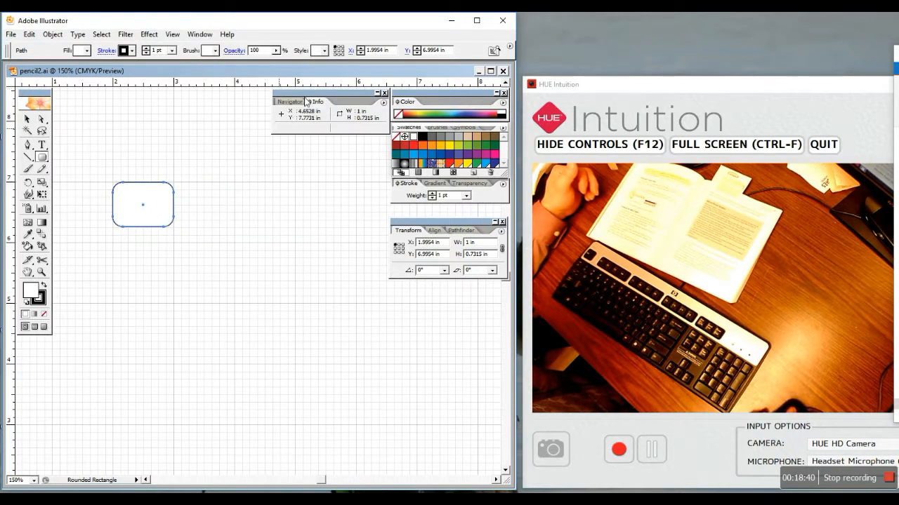
{"action": "left_click_drag", "start_coordinate": [305, 102], "coordinate": [443, 306]}
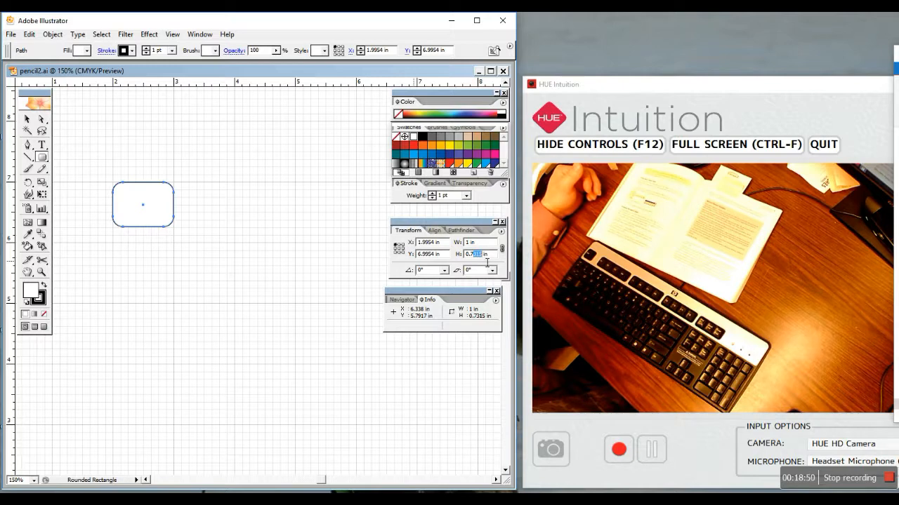
{"action": "type", "text": "5"}
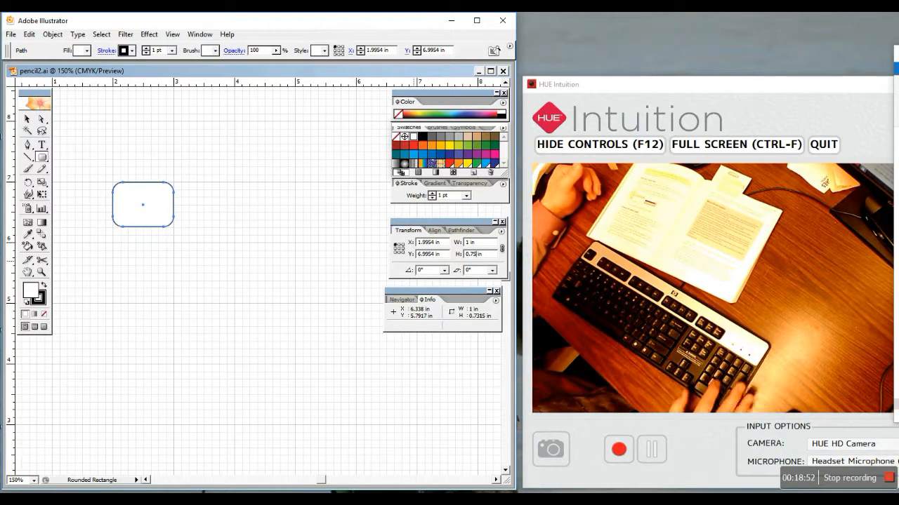
{"action": "key", "text": "Return"}
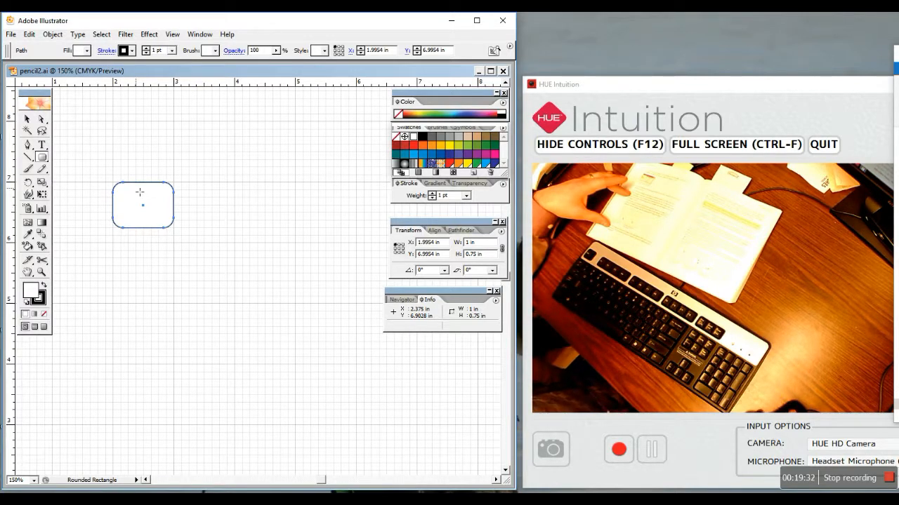
Step: Draw a plain rectangle about 1.01 in wide near the 4 in, 7 in grid intersection and set its height to 0.75 in
{"action": "left_click", "coordinate": [42, 158]}
{"action": "left_click_drag", "start_coordinate": [44, 160], "coordinate": [53, 159]}
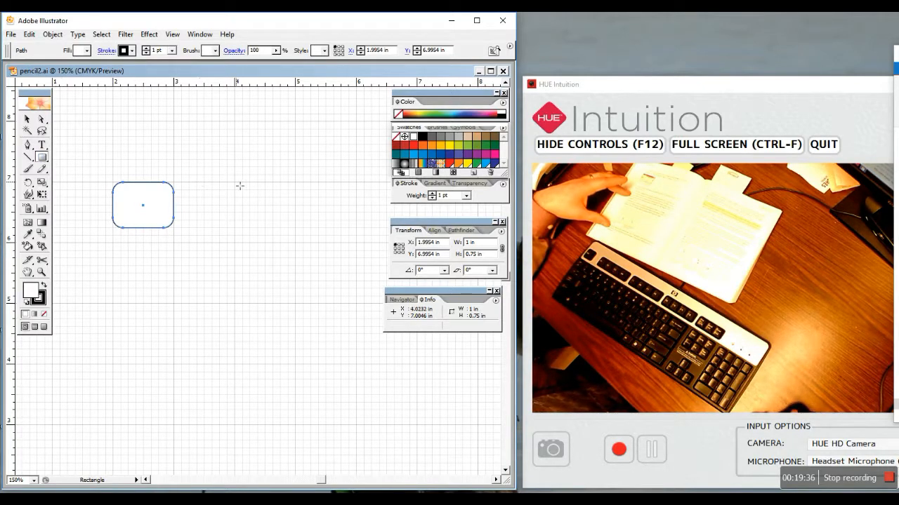
{"action": "left_click_drag", "start_coordinate": [238, 186], "coordinate": [298, 230]}
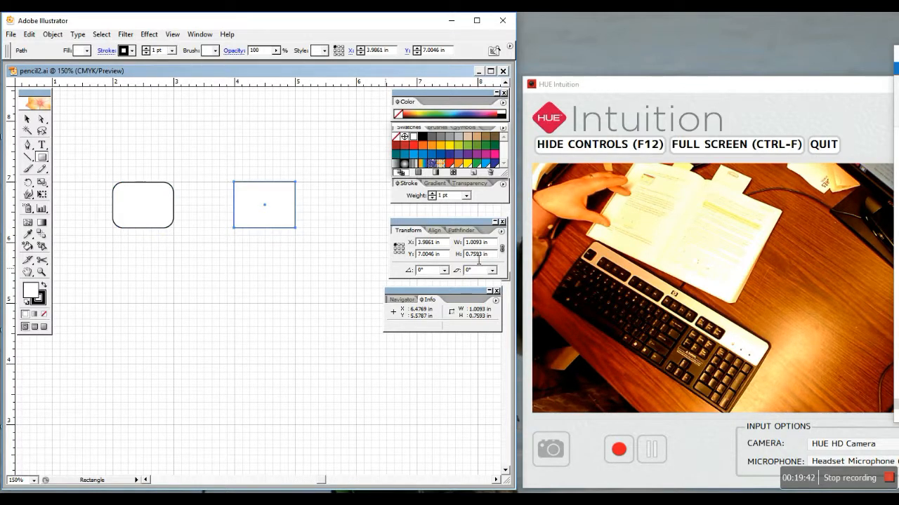
{"action": "key", "text": "BackSpace"}
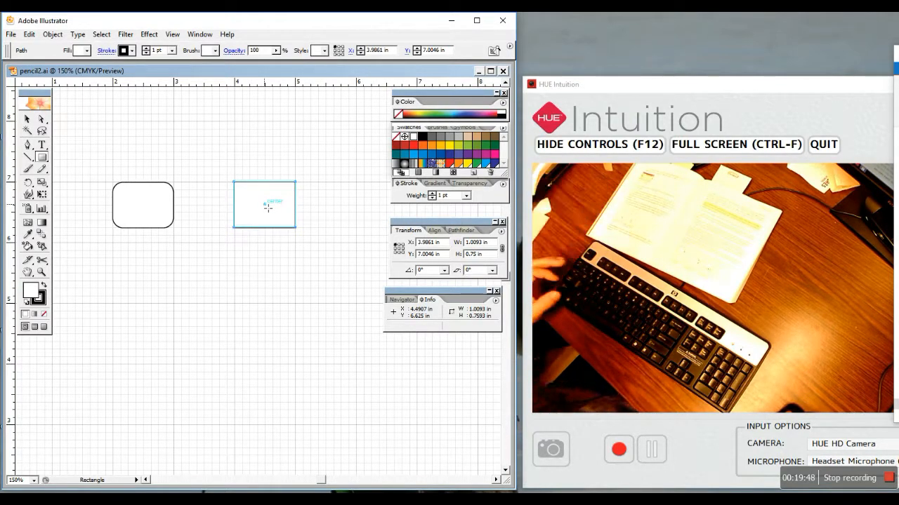
Step: Draw a narrower rectangle about 0.47 in wide outward from the plain rectangle's center and set its height to 1 in
{"action": "left_click_drag", "start_coordinate": [267, 207], "coordinate": [283, 229]}
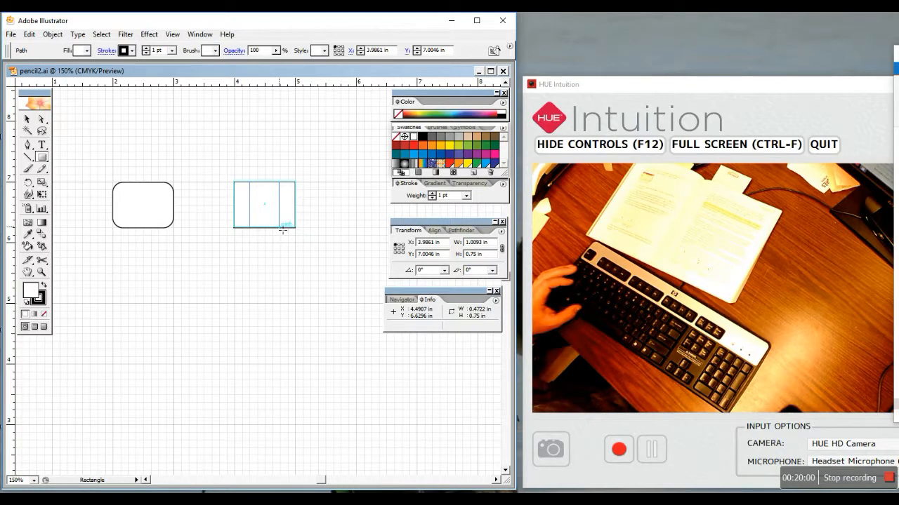
{"action": "left_click_drag", "start_coordinate": [282, 231], "coordinate": [283, 230]}
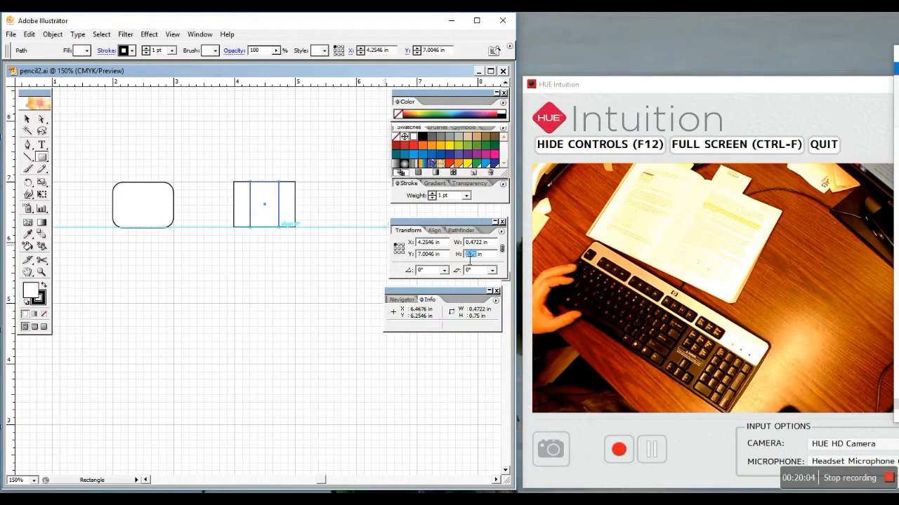
{"action": "type", "text": "1"}
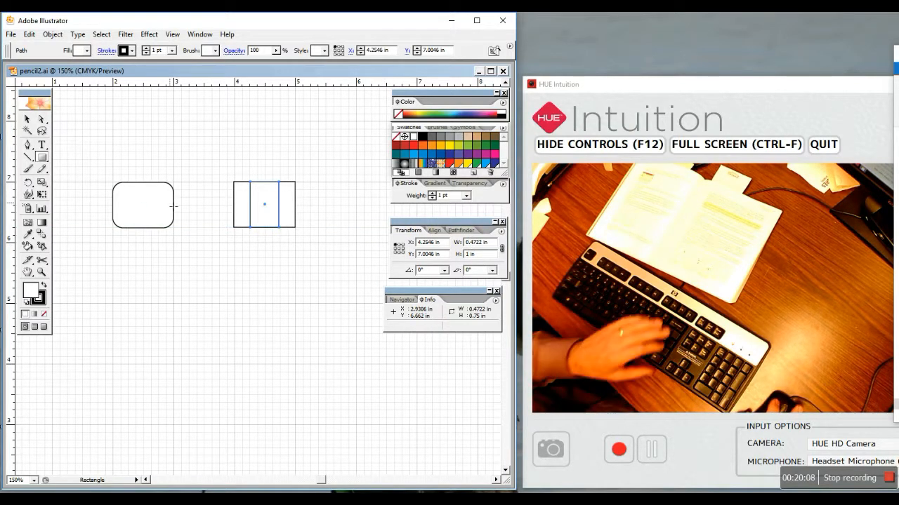
{"action": "key", "text": "Return"}
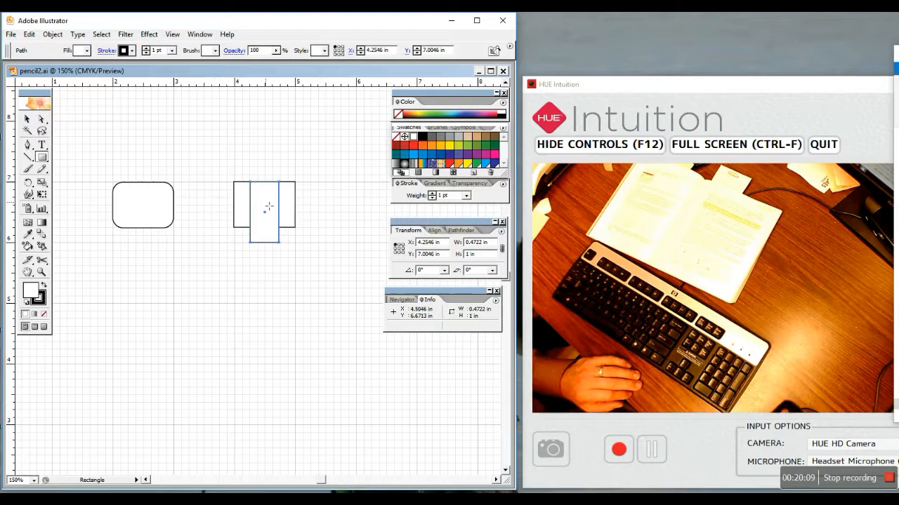
Step: Resize the wider plain rectangle to 0.75 in wide and 1 in high
{"action": "left_click", "coordinate": [27, 120]}
{"action": "left_click", "coordinate": [234, 203]}
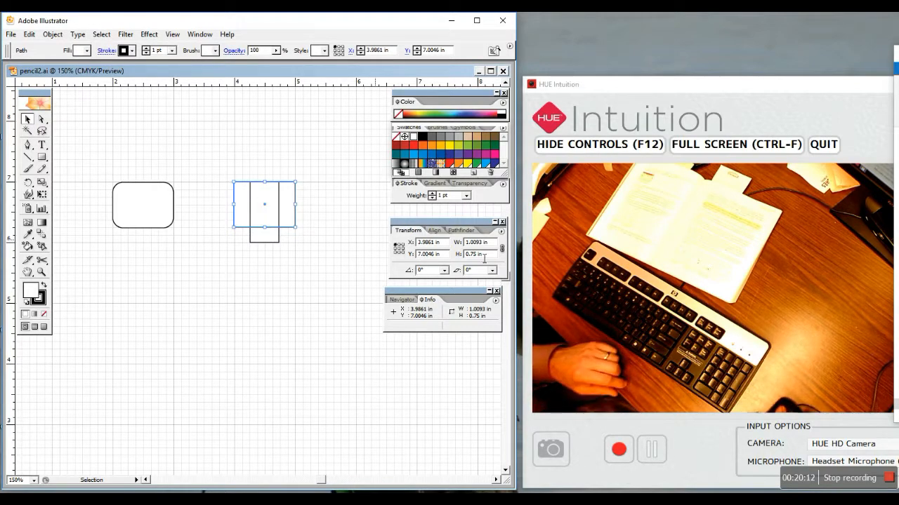
{"action": "left_click_drag", "start_coordinate": [478, 257], "coordinate": [454, 254]}
{"action": "type", "text": "1"}
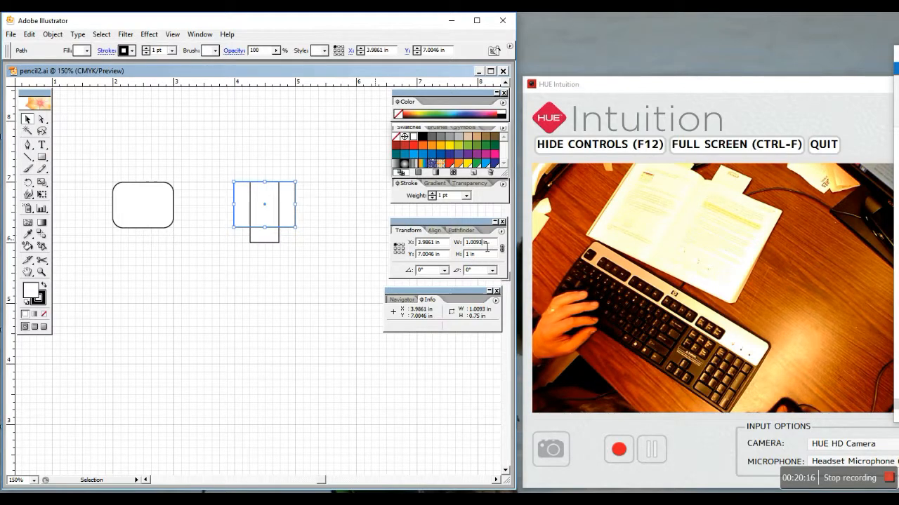
{"action": "left_click_drag", "start_coordinate": [487, 245], "coordinate": [456, 244]}
{"action": "type", "text": "0.75"}
{"action": "key", "text": "Return"}
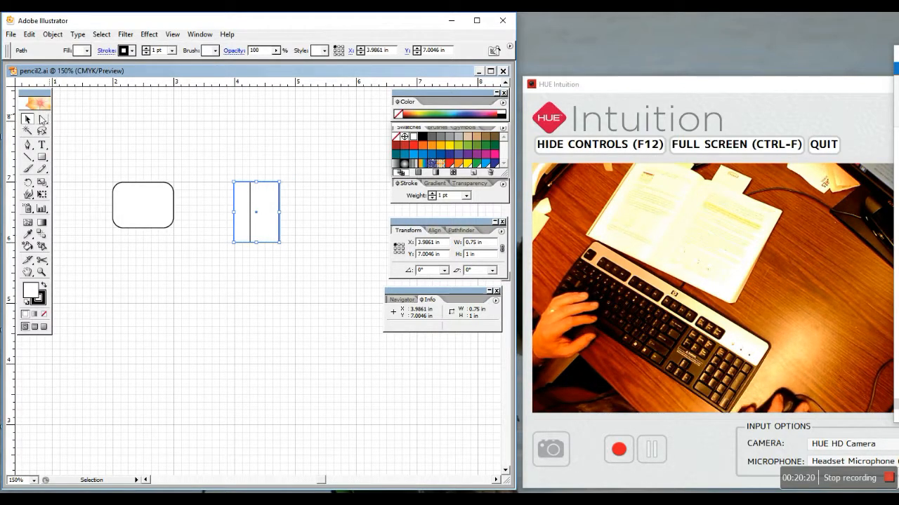
Step: Move the narrow rectangle horizontally to center it inside the wider rectangle
{"action": "left_click_drag", "start_coordinate": [265, 217], "coordinate": [256, 216]}
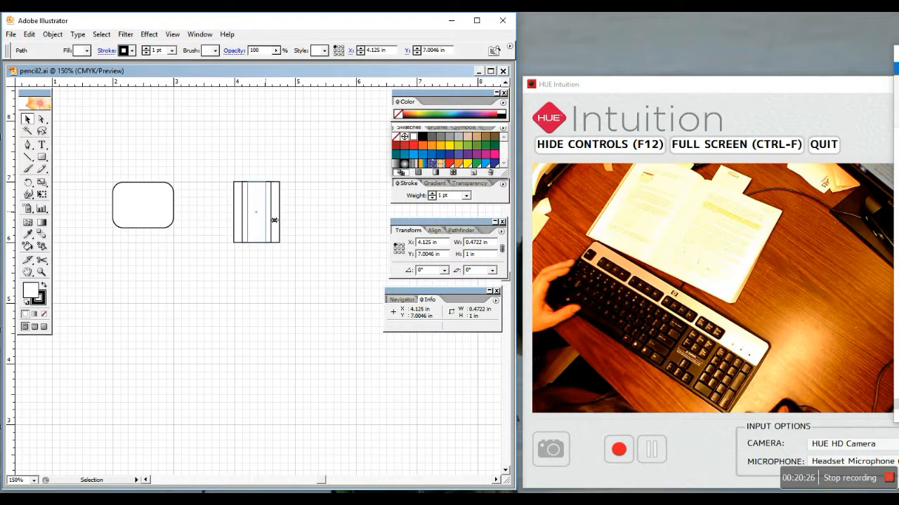
Step: Narrow the inner rectangle symmetrically to about 0.42 in wide and delete the separate rounded rectangle beside the nested pair
{"action": "mouse_move", "coordinate": [274, 220]}
{"action": "left_mouse_down"}
{"action": "mouse_move", "coordinate": [265, 222]}
{"action": "mouse_move", "coordinate": [284, 218]}
{"action": "left_mouse_up"}
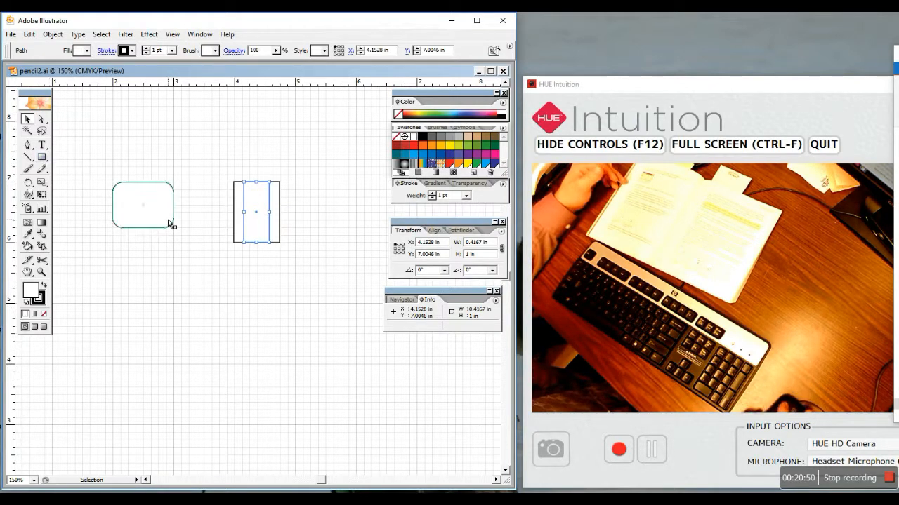
{"action": "left_click", "coordinate": [127, 207]}
{"action": "key", "text": "Delete"}
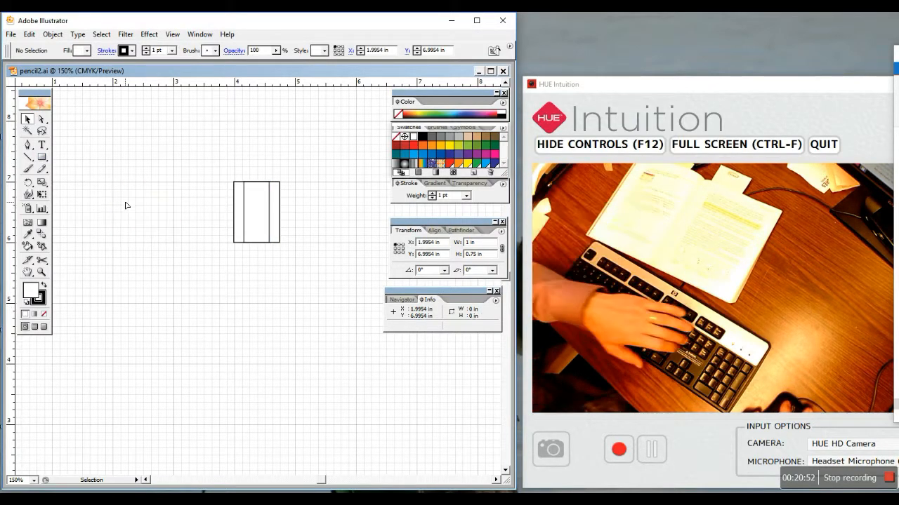
Step: Create a rounded rectangle 0.75 in wide and 0.75 in high with a 0.2 in corner radius, over the top of the nested rectangles
{"action": "left_click", "coordinate": [43, 159]}
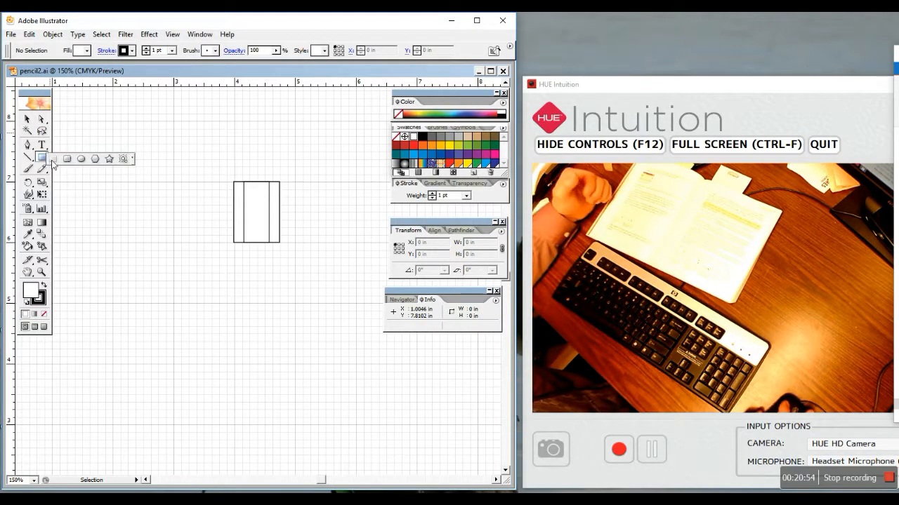
{"action": "left_click", "coordinate": [65, 160]}
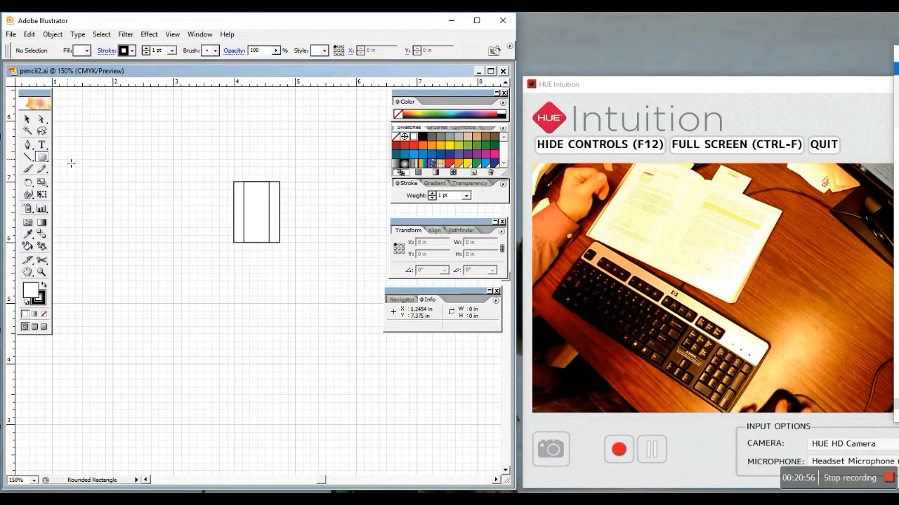
{"action": "left_click", "coordinate": [238, 150]}
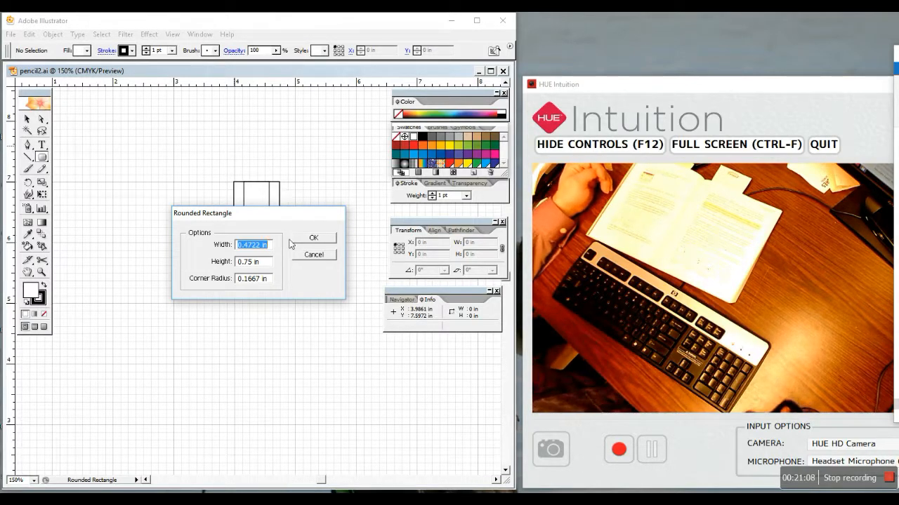
{"action": "type", "text": ".75"}
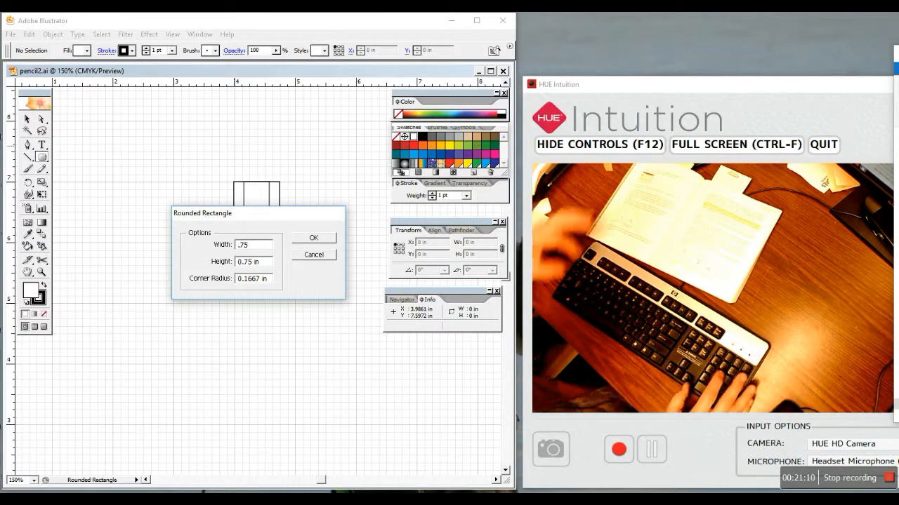
{"action": "key", "text": "Tab"}
{"action": "type", "text": ".75"}
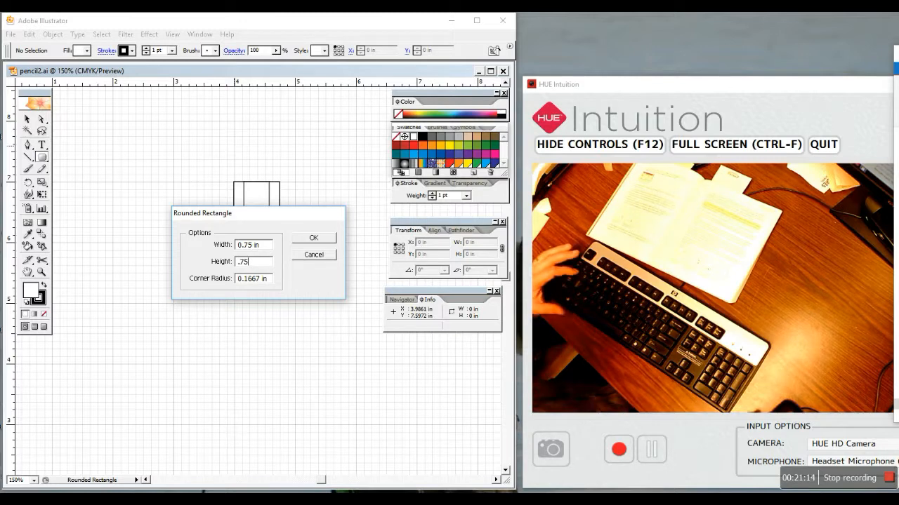
{"action": "key", "text": "Tab"}
{"action": "type", "text": ".2"}
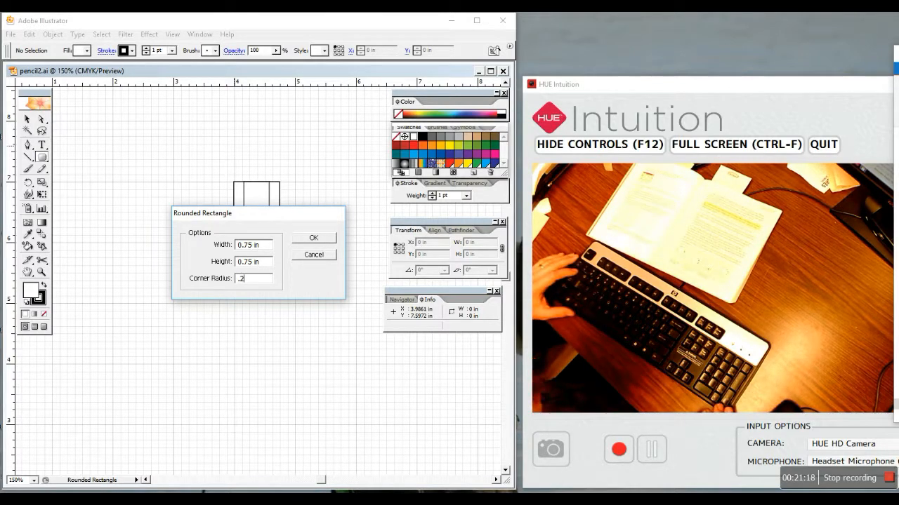
{"action": "key", "text": "Return"}
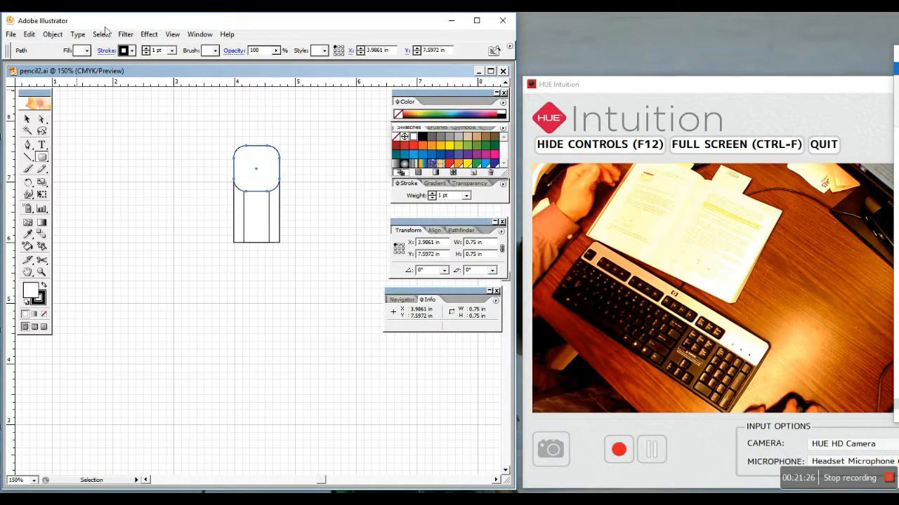
Step: Hide the bounding box and move the rounded rectangle slightly down over the top end of the nested rectangles
{"action": "left_click", "coordinate": [172, 34]}
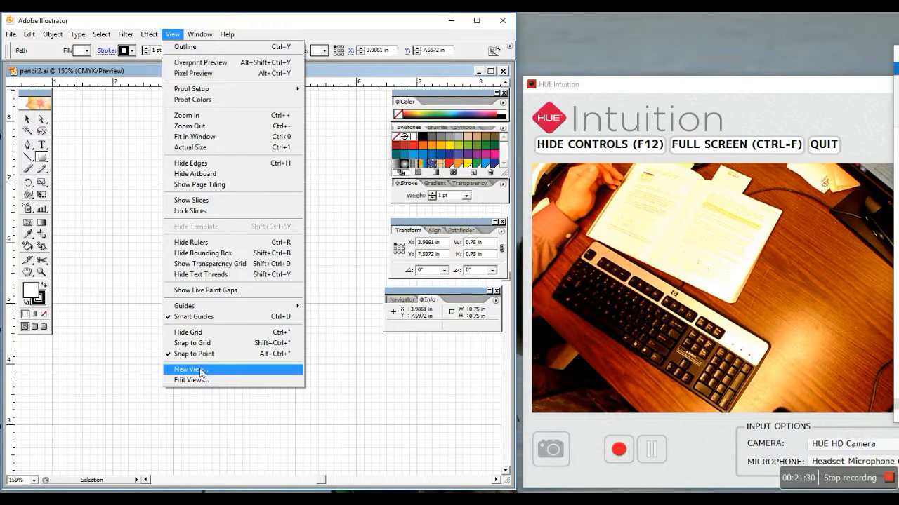
{"action": "left_click", "coordinate": [194, 255]}
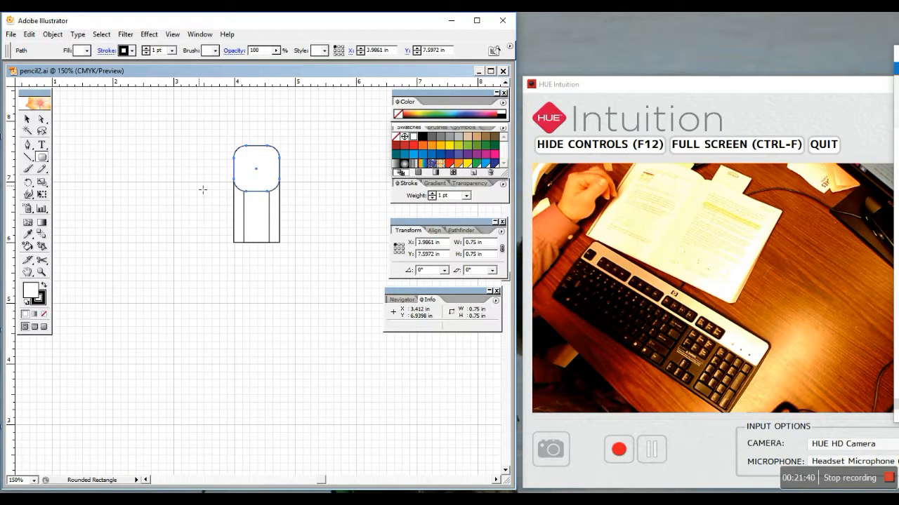
{"action": "left_click", "coordinate": [27, 119]}
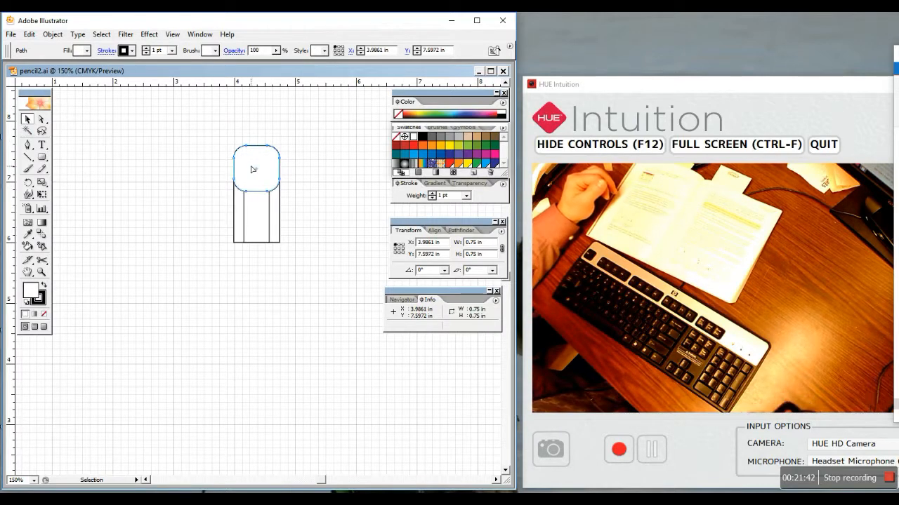
{"action": "mouse_move", "coordinate": [257, 169]}
{"action": "left_mouse_down"}
{"action": "mouse_move", "coordinate": [256, 144]}
{"action": "mouse_move", "coordinate": [257, 170]}
{"action": "left_mouse_up"}
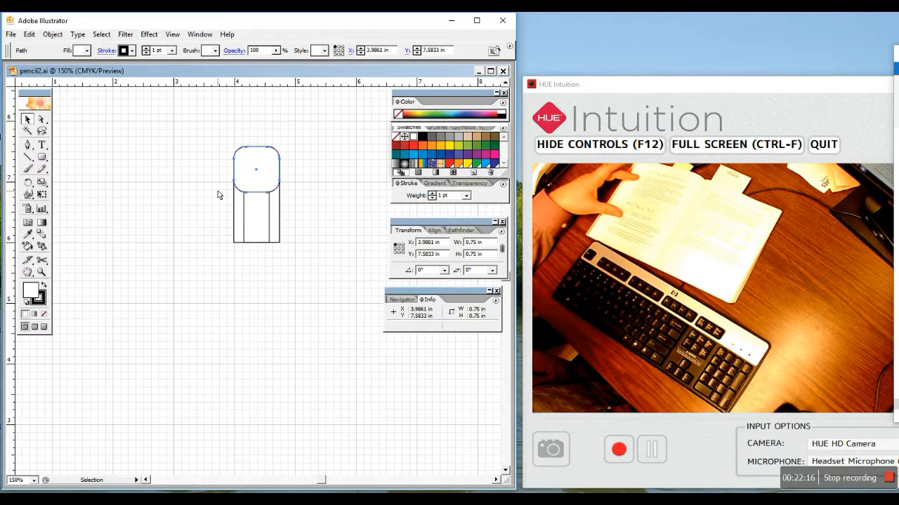
Step: Create a rounded rectangle 0.85 in wide and 0.1 in high with a 0.05 in corner radius in the empty area beside the pencil
{"action": "left_click", "coordinate": [42, 158]}
{"action": "left_click", "coordinate": [131, 188]}
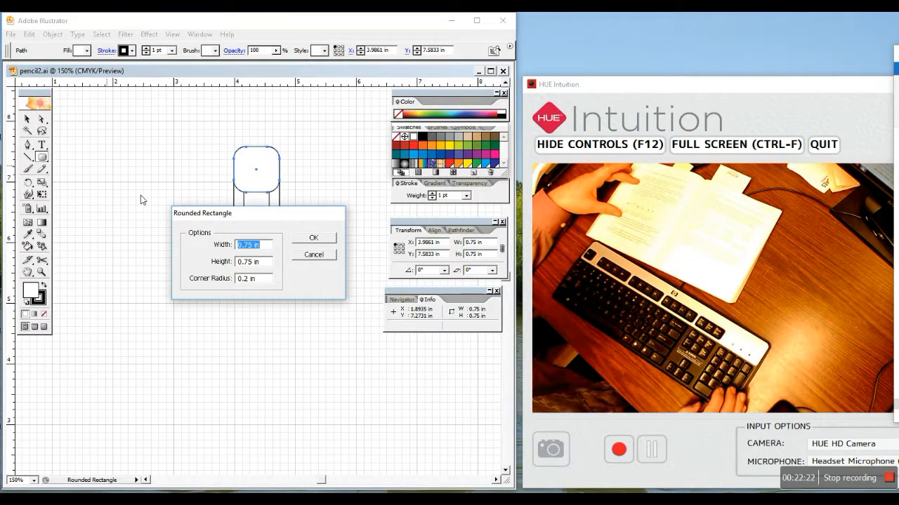
{"action": "type", "text": ".85"}
{"action": "key", "text": "Tab"}
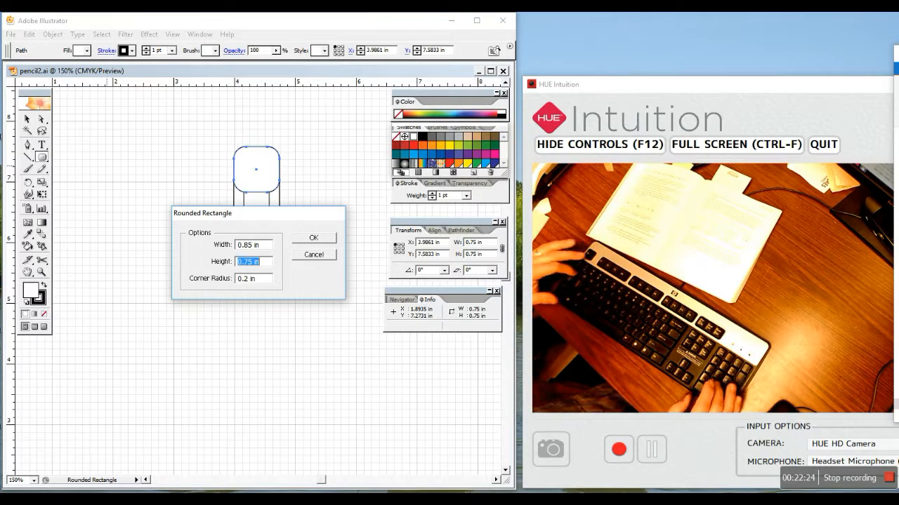
{"action": "type", "text": ".1"}
{"action": "key", "text": "Tab"}
{"action": "type", "text": ".05"}
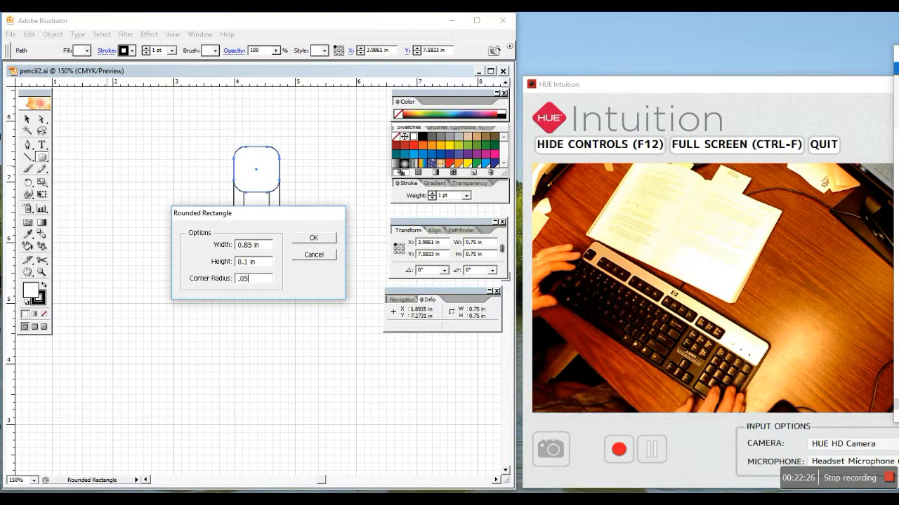
{"action": "key", "text": "Return"}
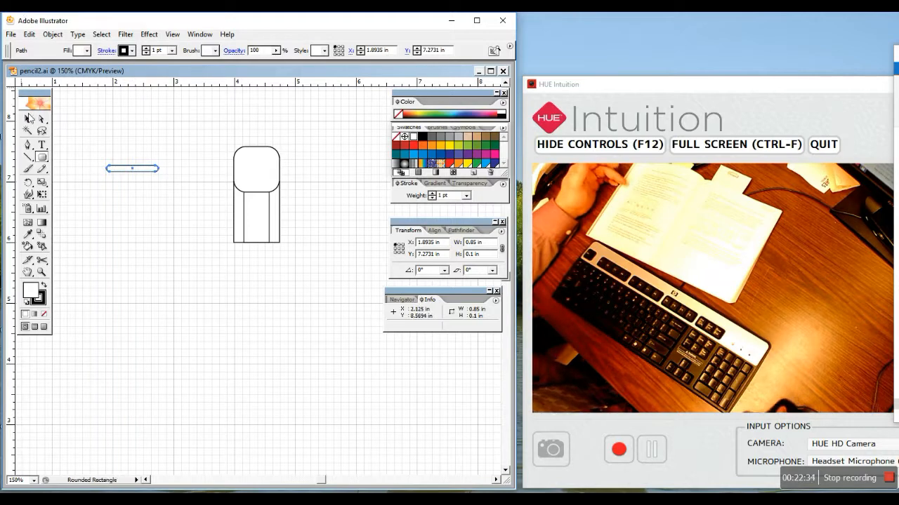
Step: Center the thin rounded band over the joint between eraser and pencil body, and place two copies of it directly below
{"action": "key", "text": "v"}
{"action": "left_click_drag", "start_coordinate": [124, 168], "coordinate": [249, 186]}
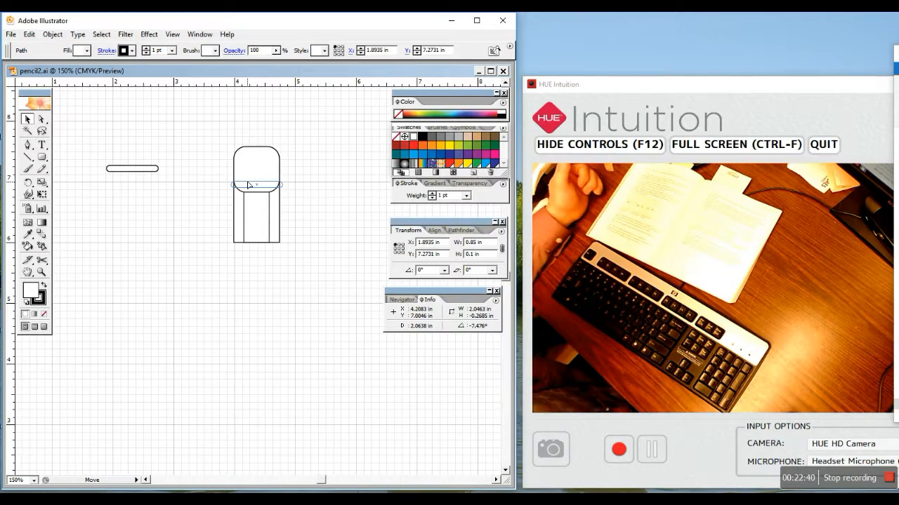
{"action": "left_click_drag", "start_coordinate": [249, 184], "coordinate": [251, 186]}
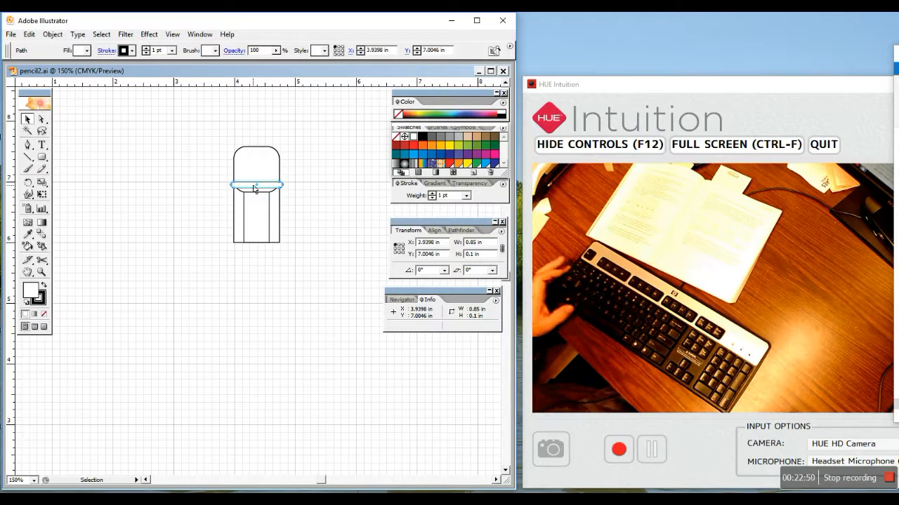
{"action": "left_click_drag", "start_coordinate": [254, 187], "coordinate": [253, 201]}
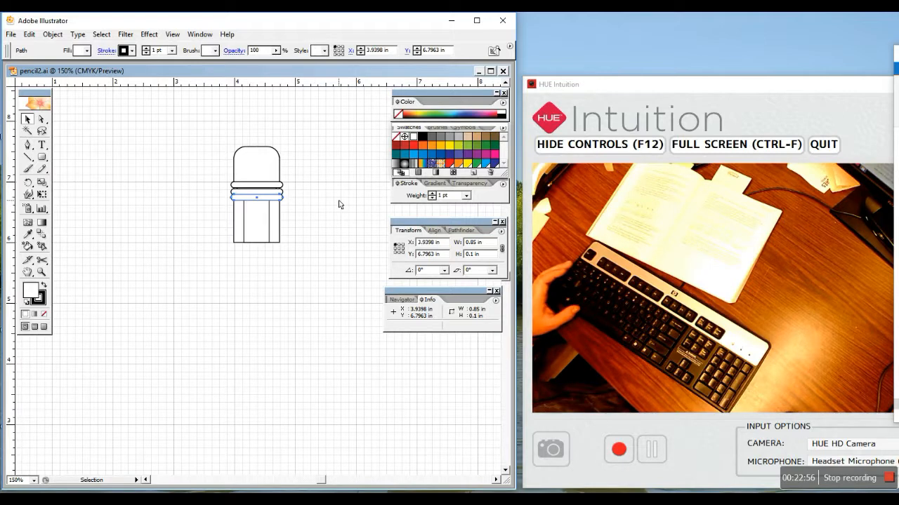
{"action": "left_click", "coordinate": [332, 195]}
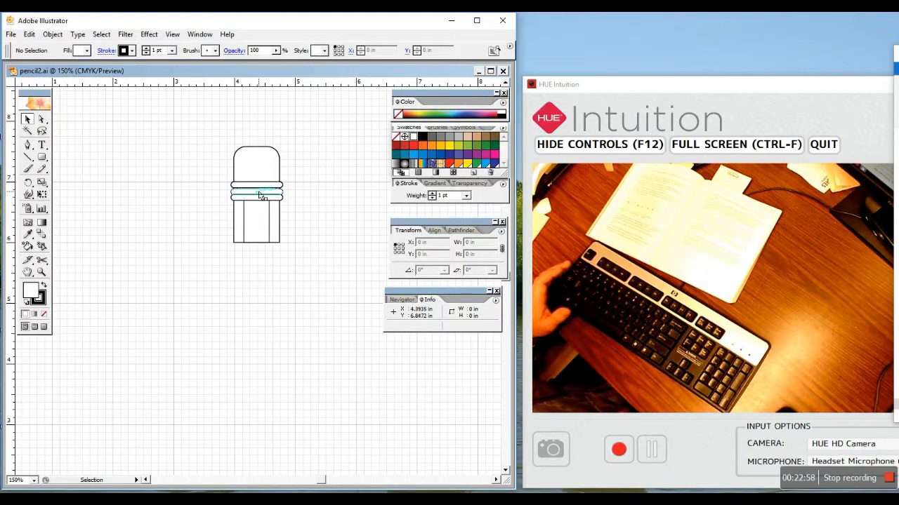
Step: Move the middle and lower bands up so that the three bands sit tightly against each other
{"action": "left_click", "coordinate": [261, 196]}
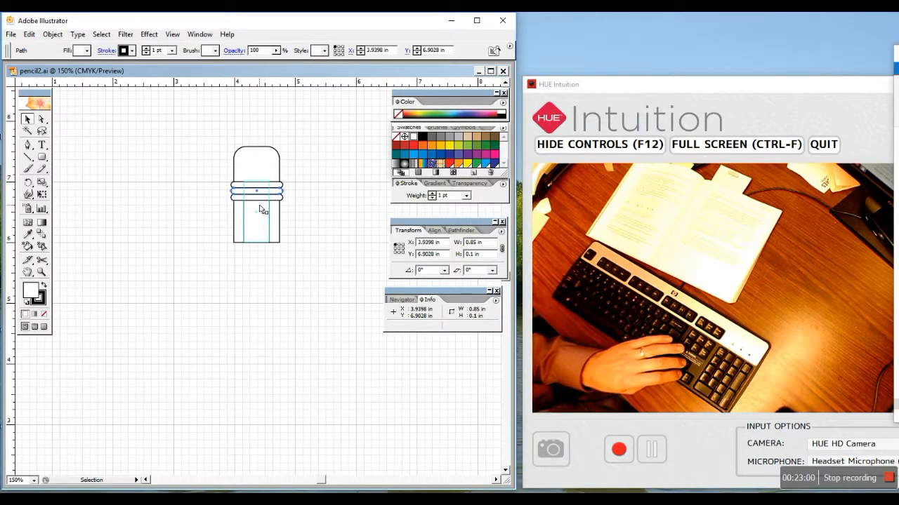
{"action": "key", "text": "Up"}
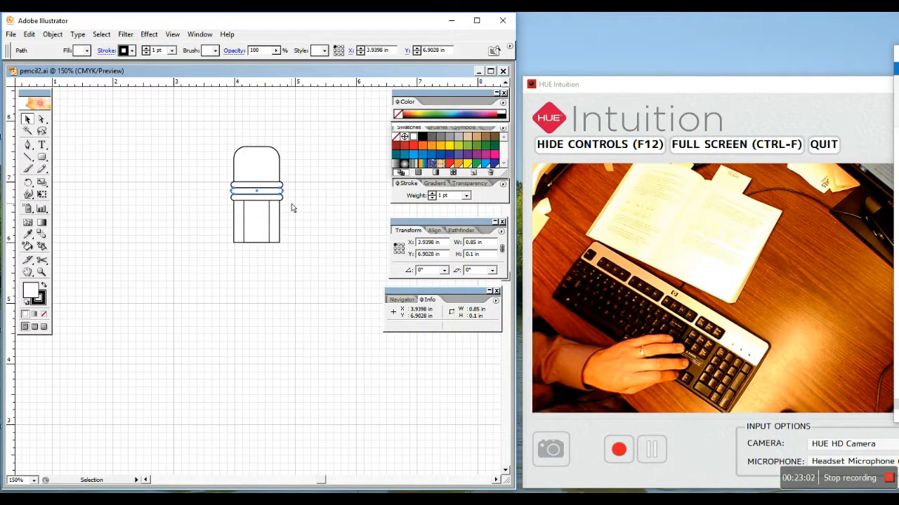
{"action": "left_click", "coordinate": [365, 215]}
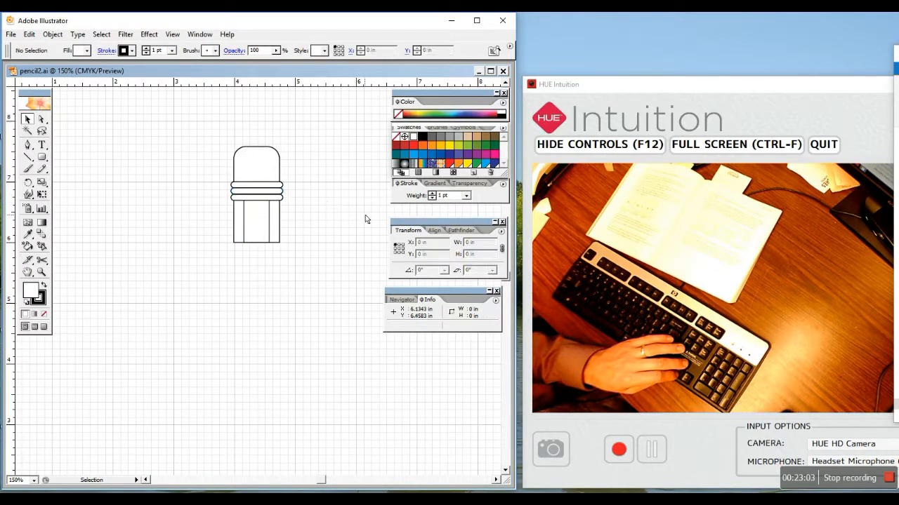
{"action": "left_click", "coordinate": [260, 197]}
{"action": "left_click", "coordinate": [307, 203]}
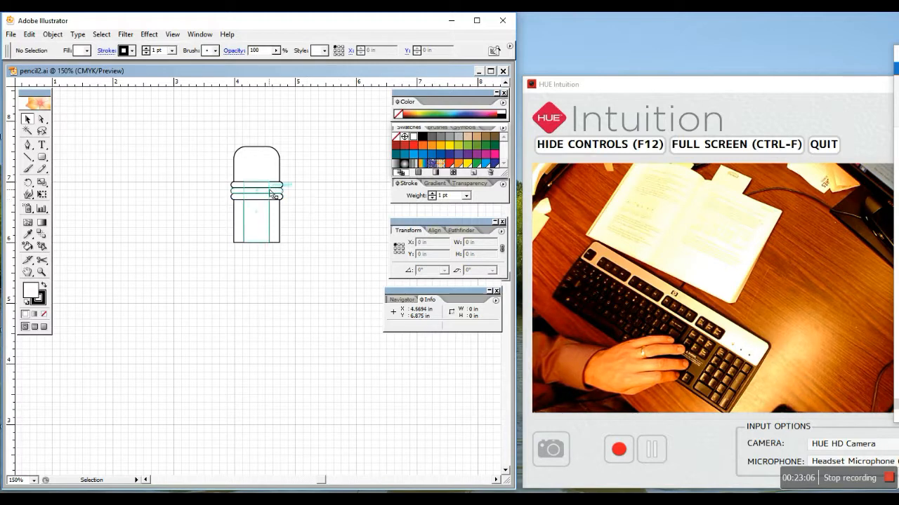
{"action": "left_click", "coordinate": [282, 190]}
{"action": "left_click_drag", "start_coordinate": [269, 199], "coordinate": [269, 193]}
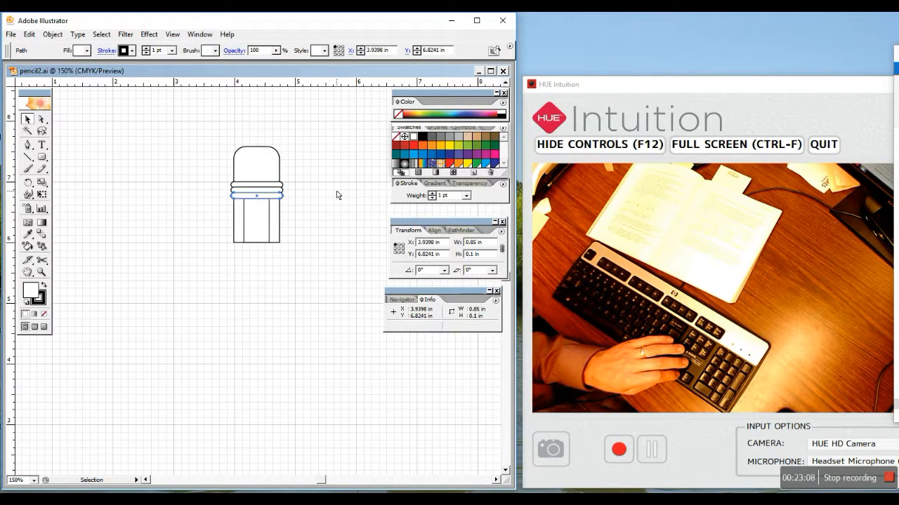
{"action": "left_click", "coordinate": [337, 195]}
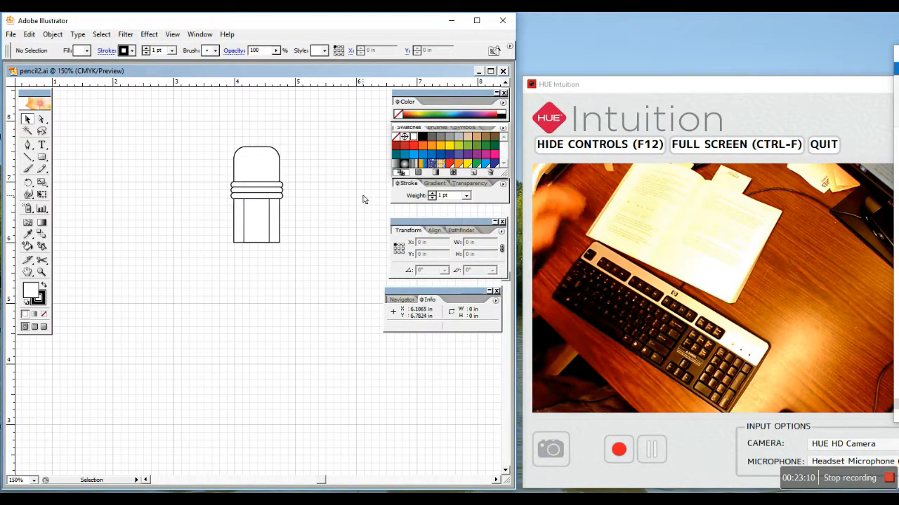
Step: Fine-tune the vertical positions of the lower two bands at close range so the three bands are evenly stacked
{"action": "key", "text": "z"}
{"action": "left_click_drag", "start_coordinate": [219, 177], "coordinate": [321, 223]}
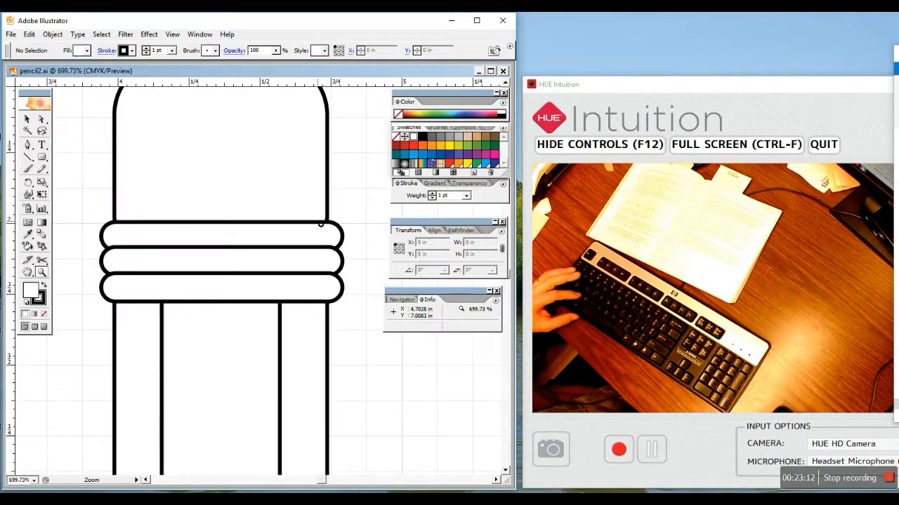
{"action": "key", "text": "v"}
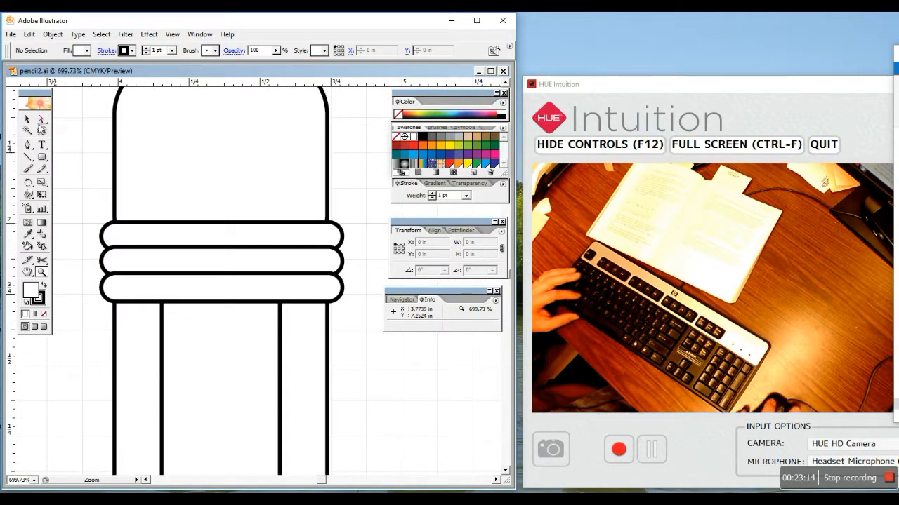
{"action": "left_click", "coordinate": [170, 284]}
{"action": "left_click_drag", "start_coordinate": [170, 284], "coordinate": [212, 292]}
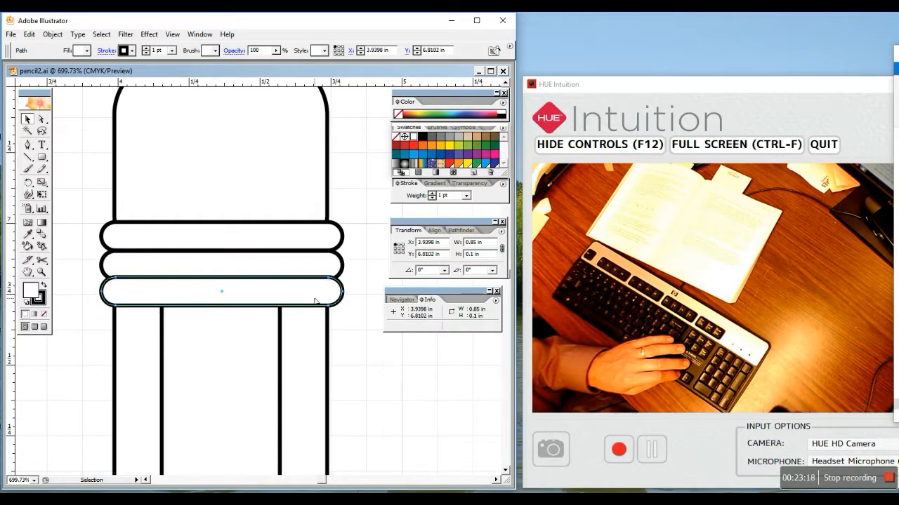
{"action": "left_click", "coordinate": [395, 344]}
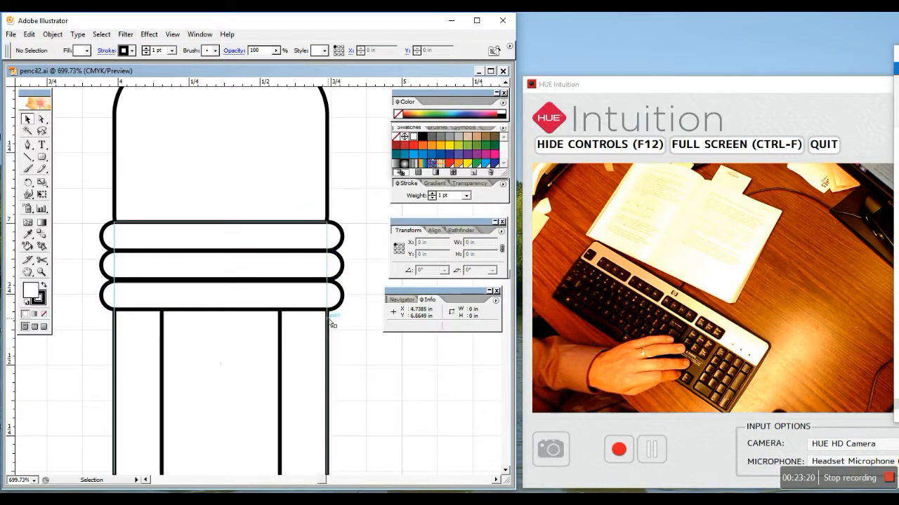
{"action": "left_click", "coordinate": [276, 295]}
{"action": "key", "text": "Up"}
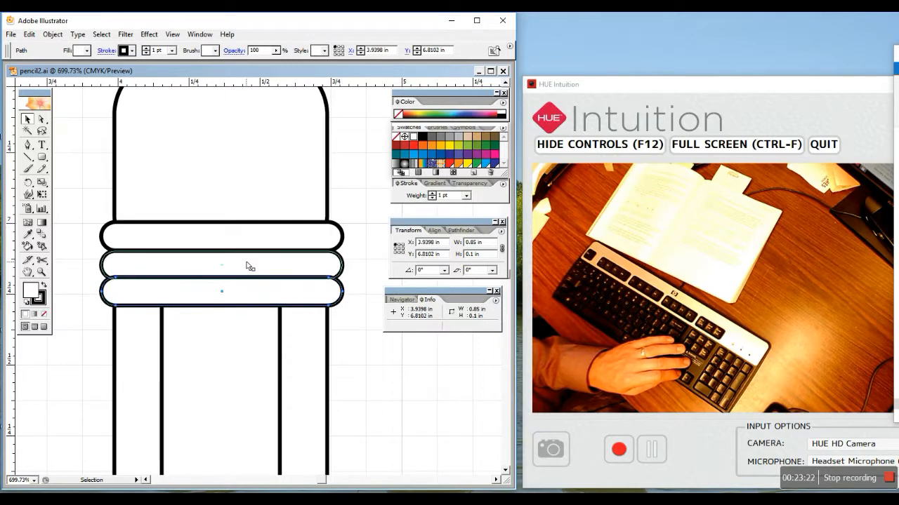
{"action": "left_click", "coordinate": [386, 195]}
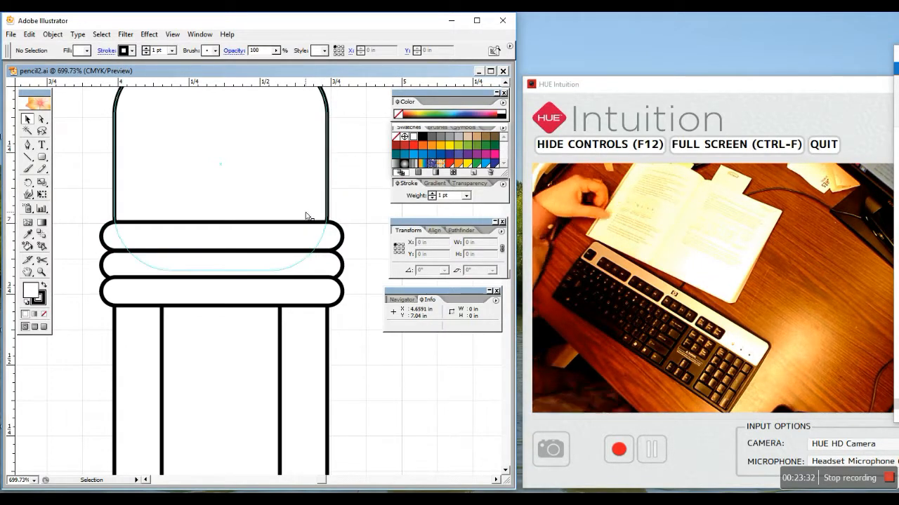
{"action": "key", "text": "ctrl+minus"}
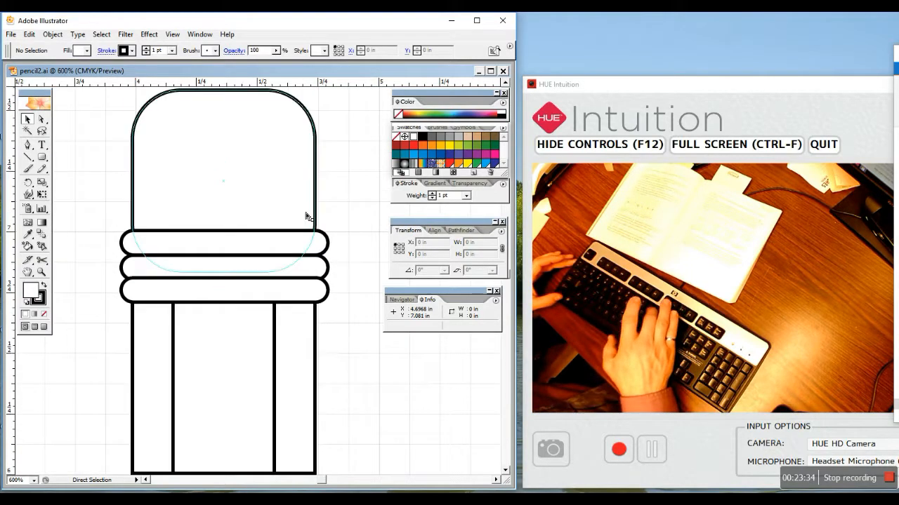
{"action": "key", "text": "ctrl+minus"}
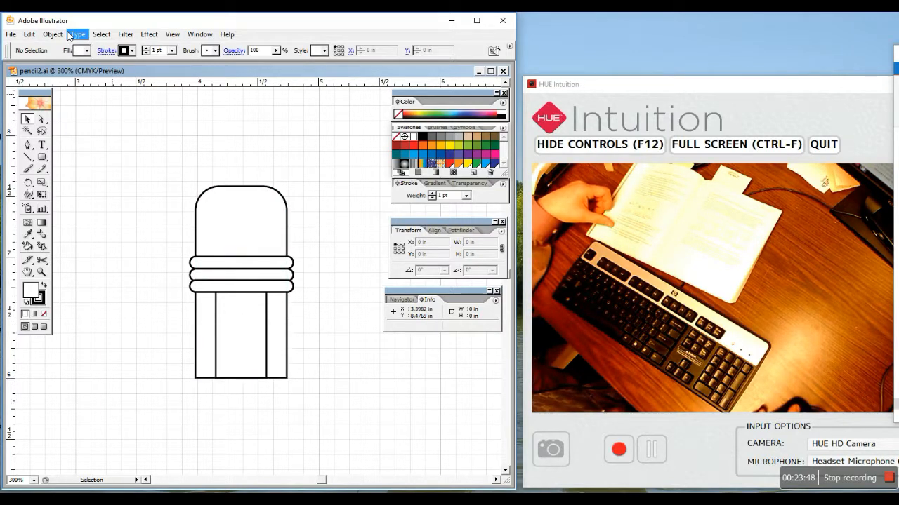
Step: Switch to outline view and draw a downward-pointing triangle about 0.76 in wide and 0.66 in high against the lower edge of the pencil body
{"action": "left_click", "coordinate": [172, 35]}
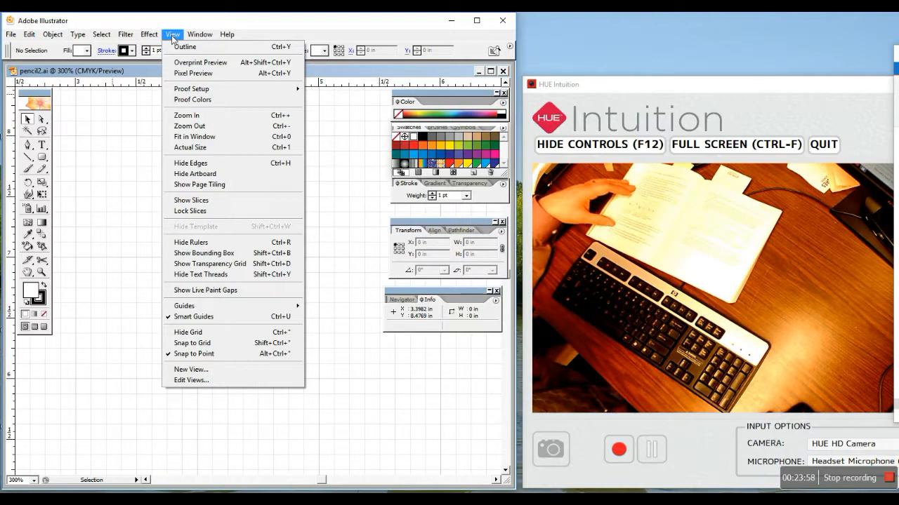
{"action": "left_click", "coordinate": [185, 47]}
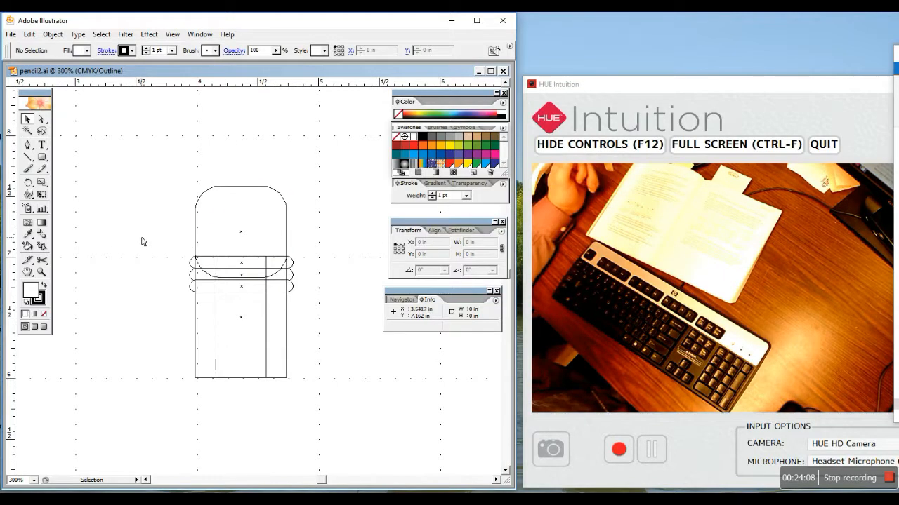
{"action": "left_click", "coordinate": [43, 159]}
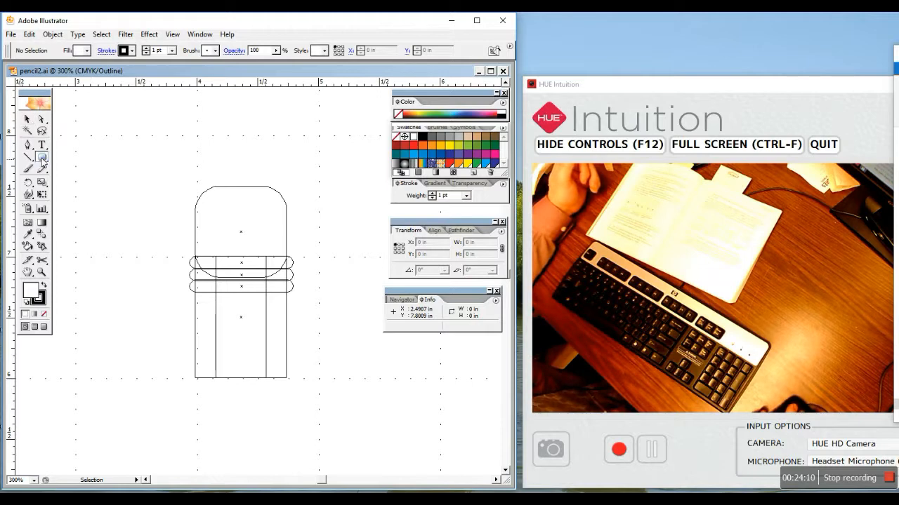
{"action": "left_click_drag", "start_coordinate": [42, 159], "coordinate": [96, 162]}
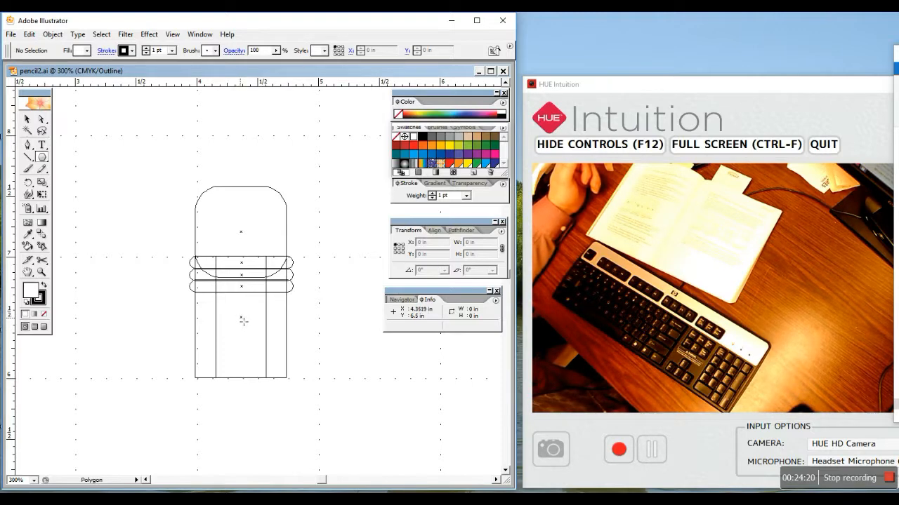
{"action": "left_click_drag", "start_coordinate": [243, 320], "coordinate": [290, 288]}
{"action": "key", "text": "Down"}
{"action": "key", "text": "Down"}
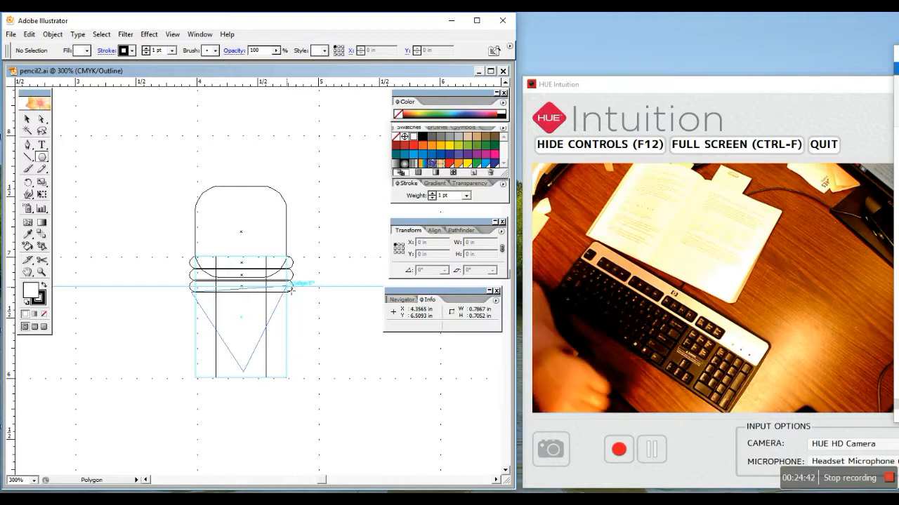
{"action": "left_click_drag", "start_coordinate": [291, 290], "coordinate": [293, 337]}
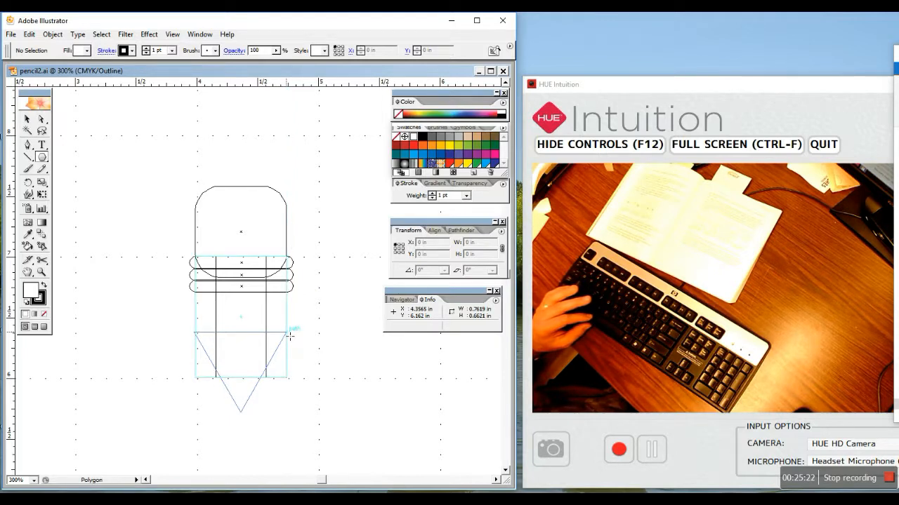
{"action": "left_click_drag", "start_coordinate": [290, 337], "coordinate": [288, 381]}
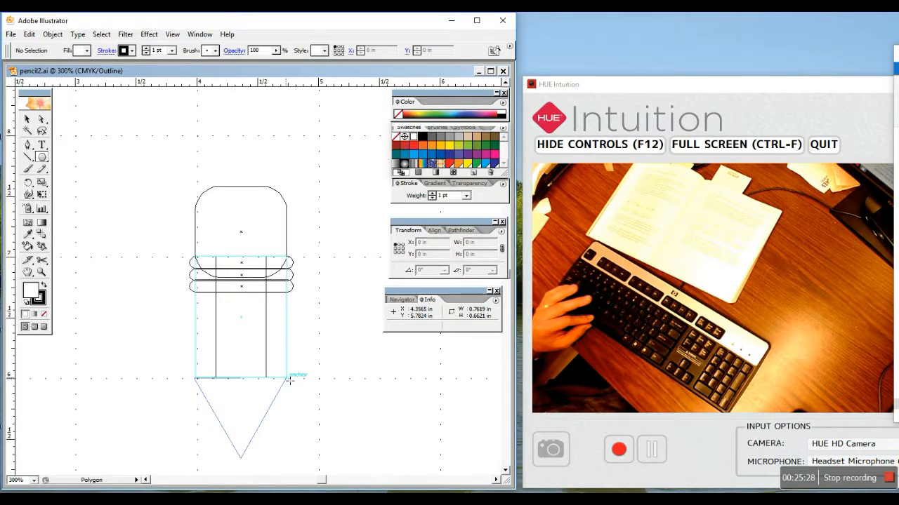
{"action": "left_click_drag", "start_coordinate": [290, 380], "coordinate": [292, 380]}
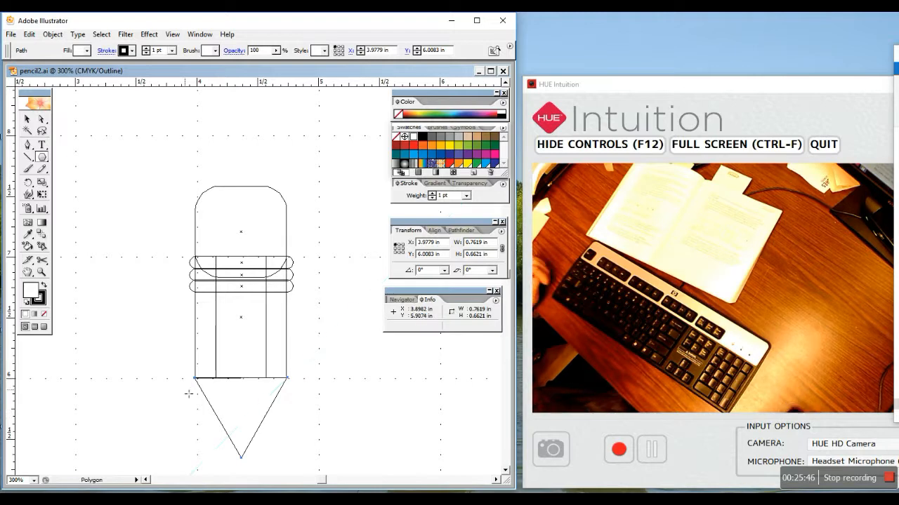
{"action": "key", "text": "ctrl"}
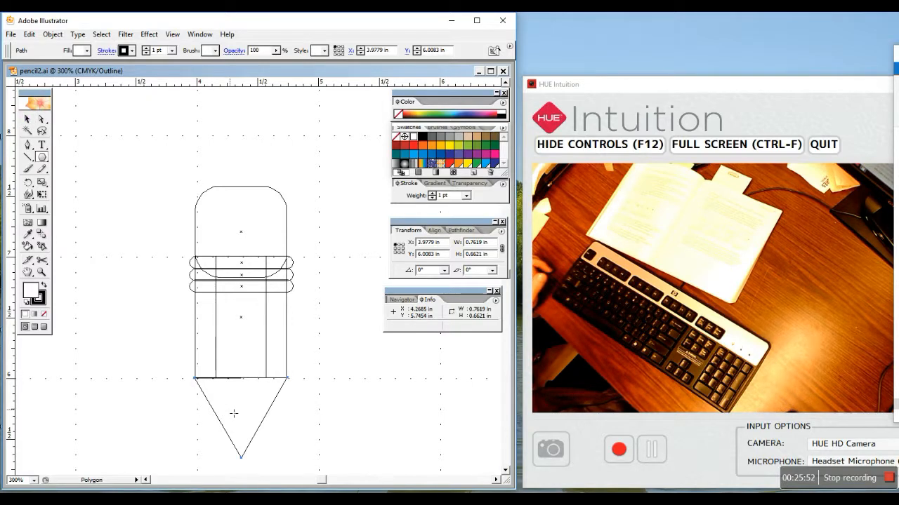
{"action": "left_click", "coordinate": [42, 183]}
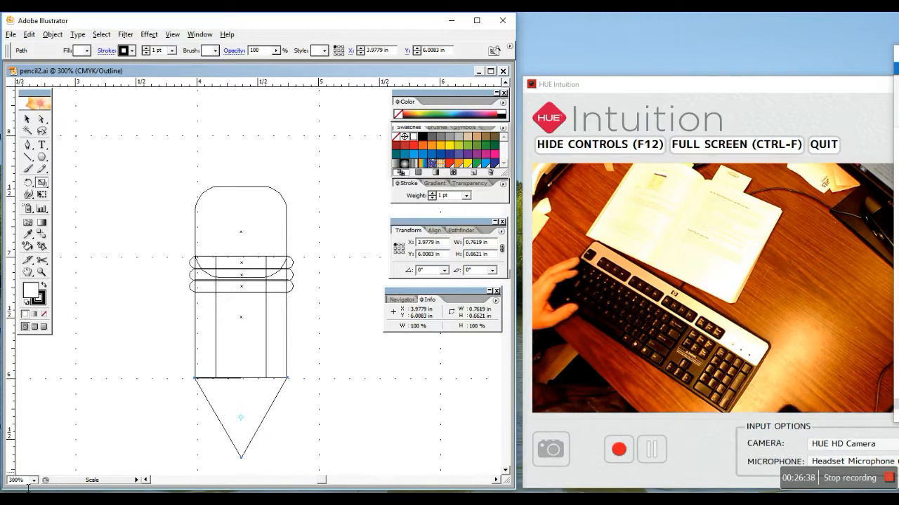
{"action": "left_click", "coordinate": [98, 480]}
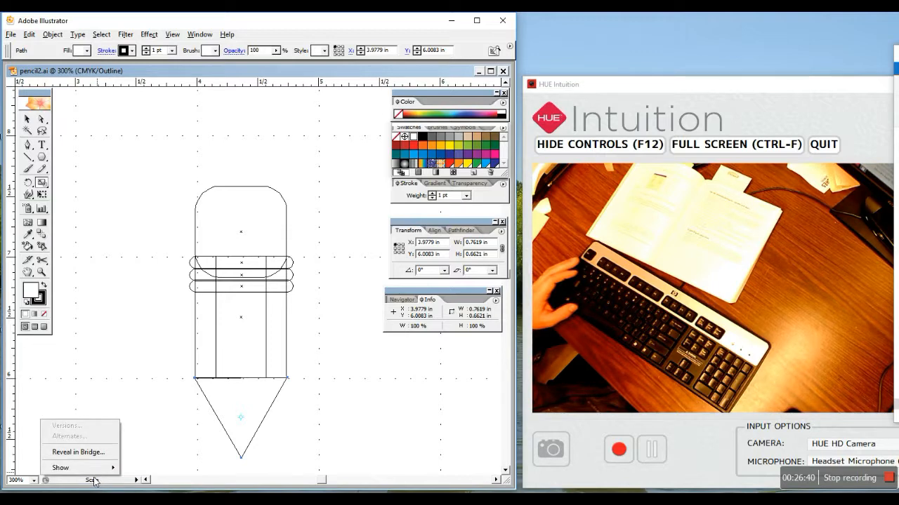
{"action": "mouse_move", "coordinate": [71, 468]}
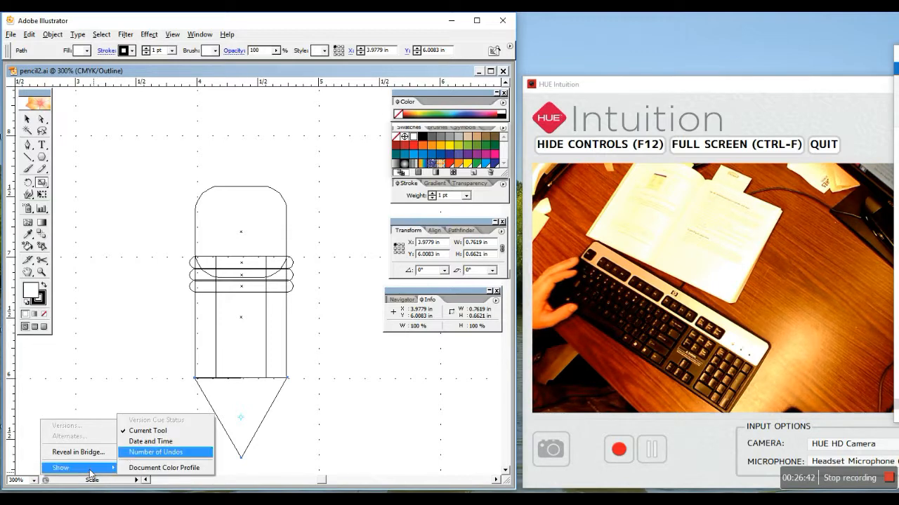
{"action": "left_click", "coordinate": [242, 420]}
{"action": "left_click", "coordinate": [27, 119]}
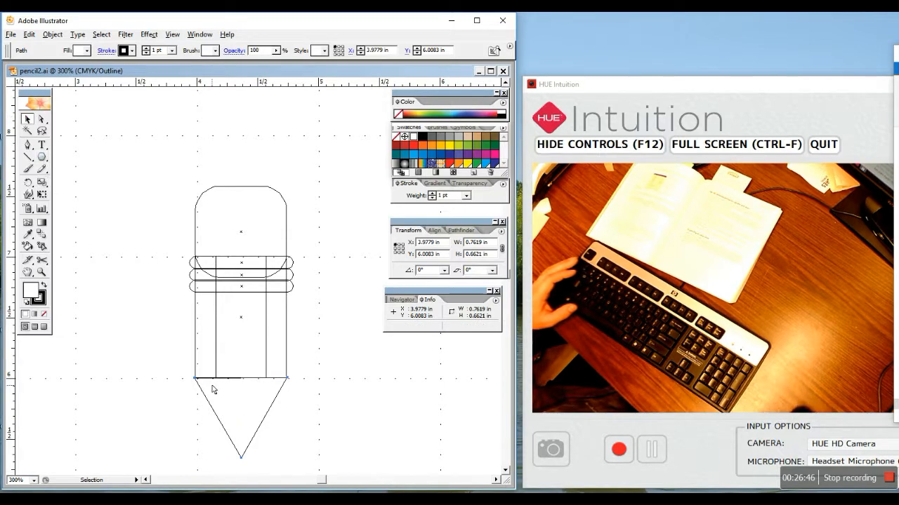
{"action": "left_click", "coordinate": [249, 411]}
{"action": "left_click", "coordinate": [266, 416]}
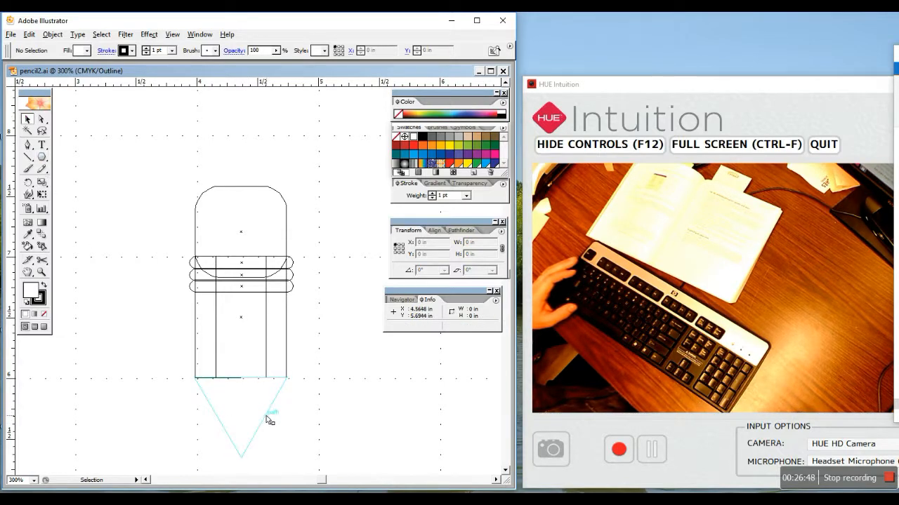
{"action": "left_click", "coordinate": [42, 184]}
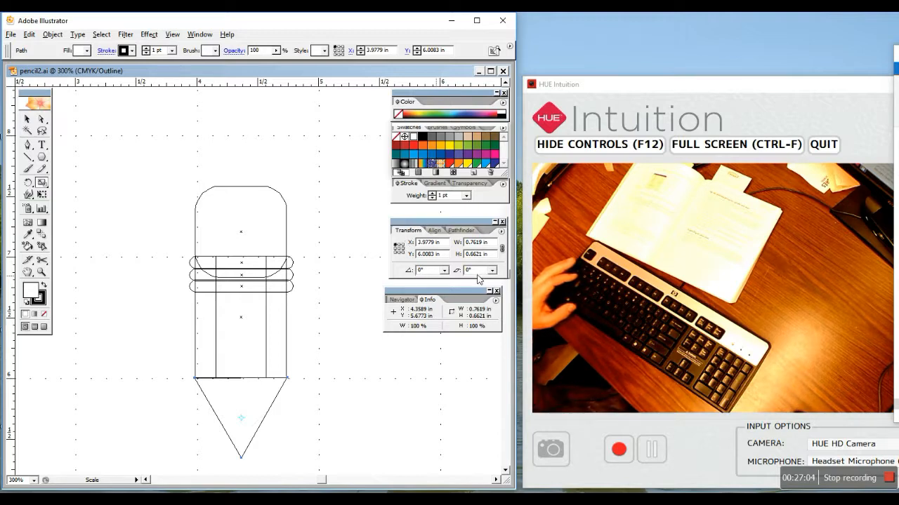
{"action": "key", "text": "ctrl"}
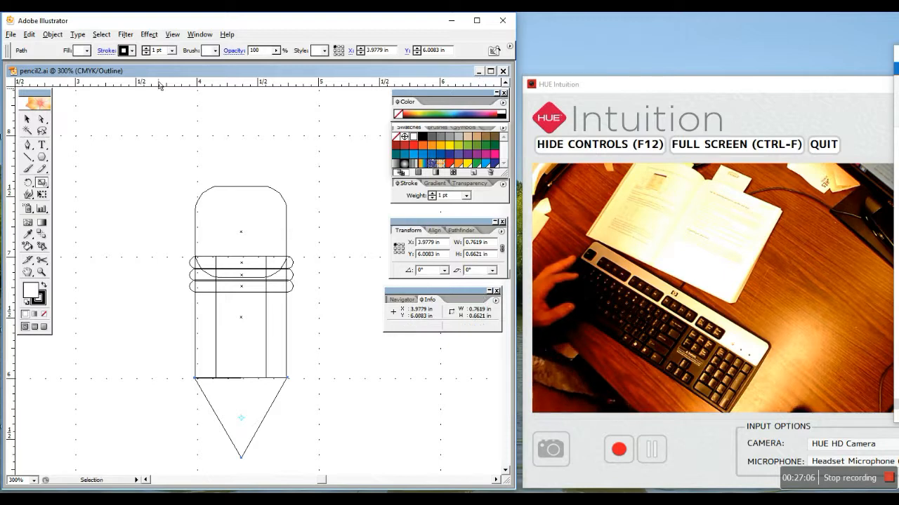
{"action": "left_click", "coordinate": [200, 34]}
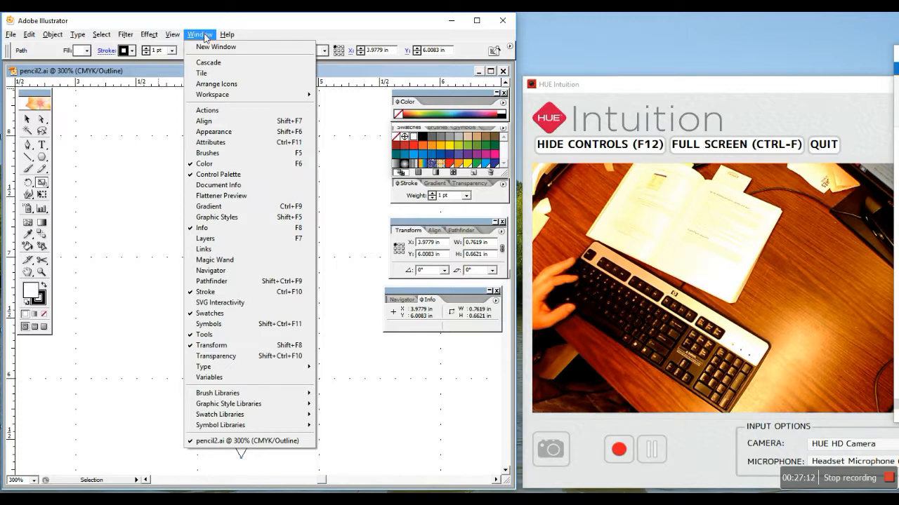
{"action": "left_click", "coordinate": [199, 37]}
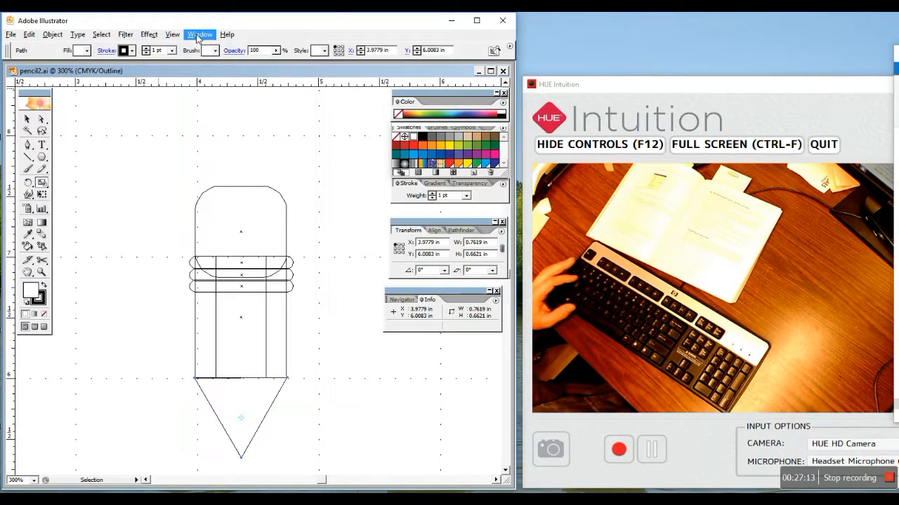
Step: Create a copy of the triangle scaled uniformly to 30%
{"action": "double_click", "coordinate": [41, 183]}
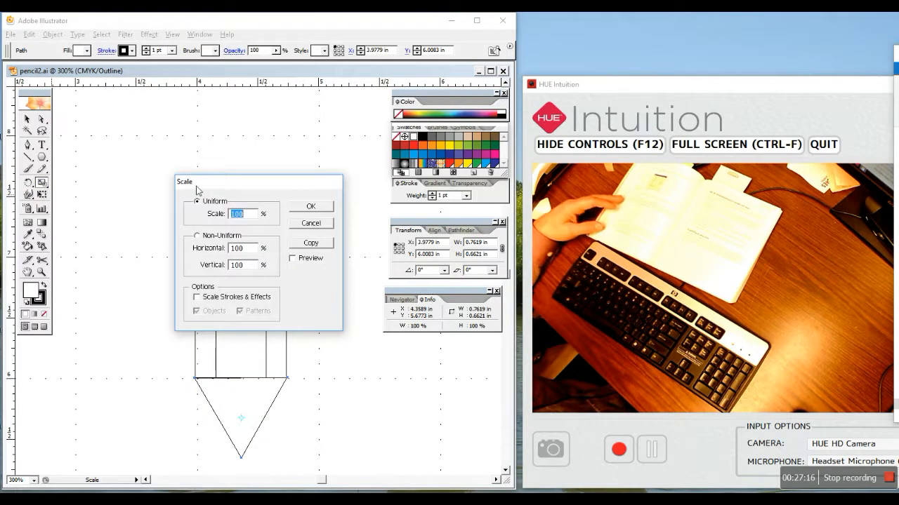
{"action": "mouse_move", "coordinate": [257, 184]}
{"action": "left_mouse_down"}
{"action": "mouse_move", "coordinate": [129, 107]}
{"action": "mouse_move", "coordinate": [141, 105]}
{"action": "left_mouse_up"}
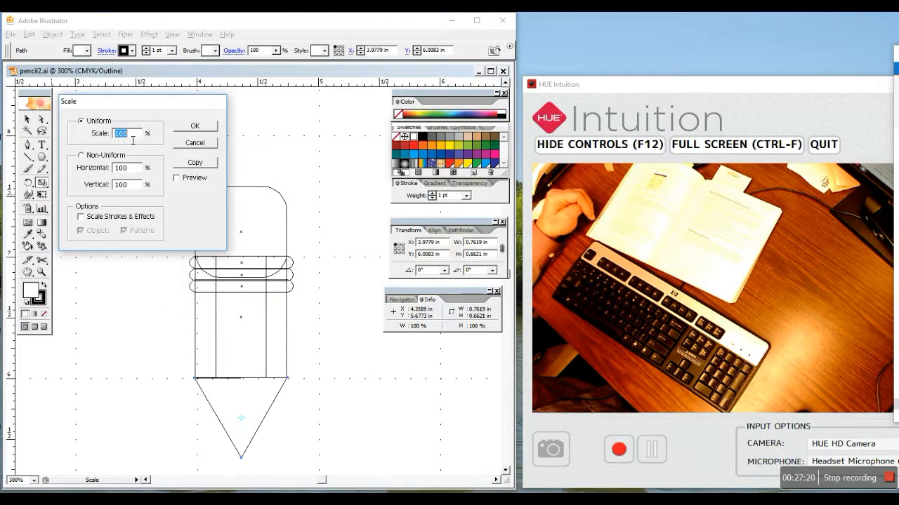
{"action": "type", "text": "30"}
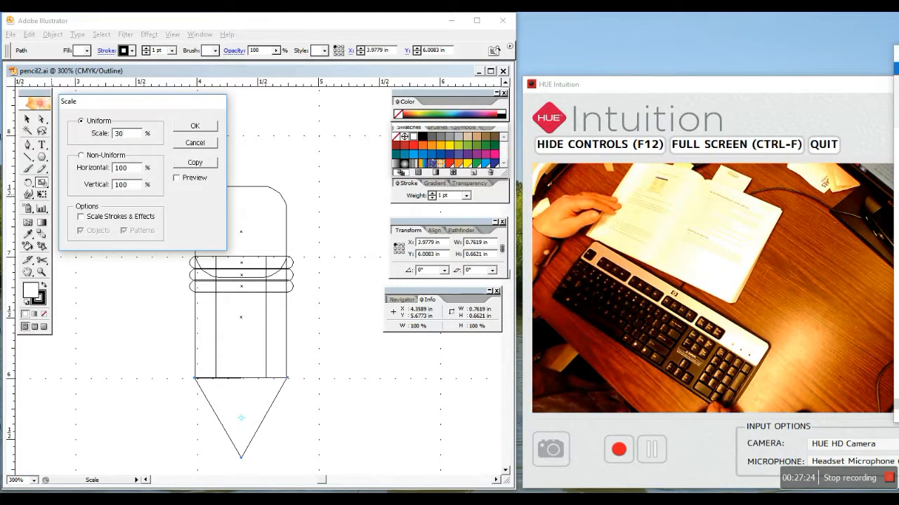
{"action": "left_click", "coordinate": [196, 163]}
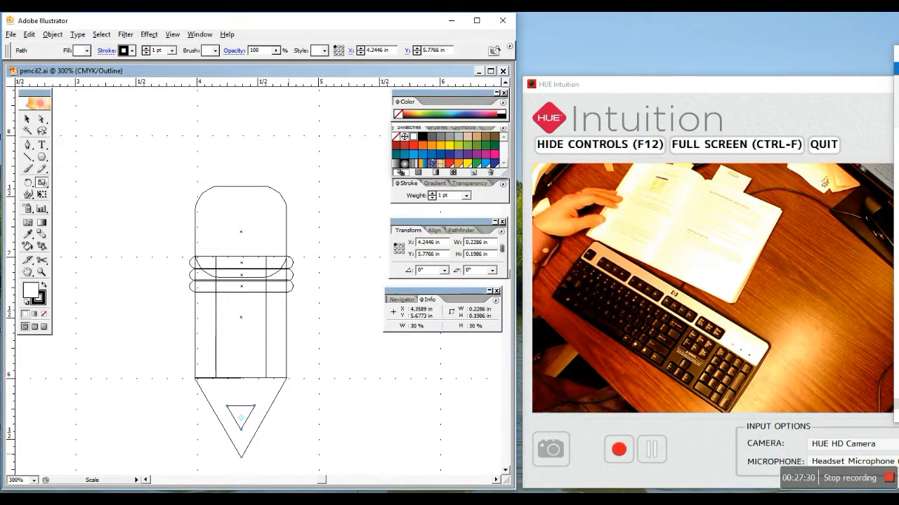
Step: Move the small triangle straight down into the point of the large triangle to form the pencil lead
{"action": "key", "text": "Down"}
{"action": "key", "text": "Down"}
{"action": "key", "text": "Down"}
{"action": "key", "text": "Down"}
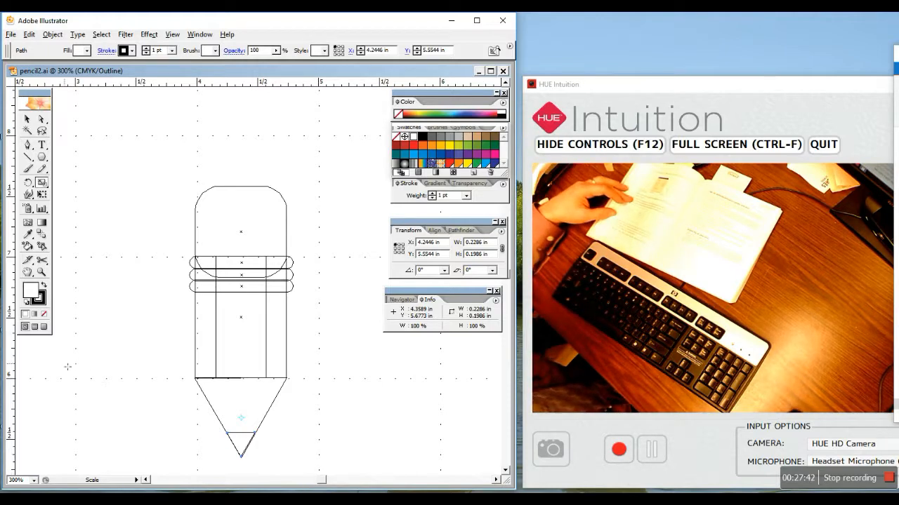
Step: Draw a horizontal line about 0.75 in long across the full width of the pencil body, just below the bands
{"action": "key", "text": "backslash"}
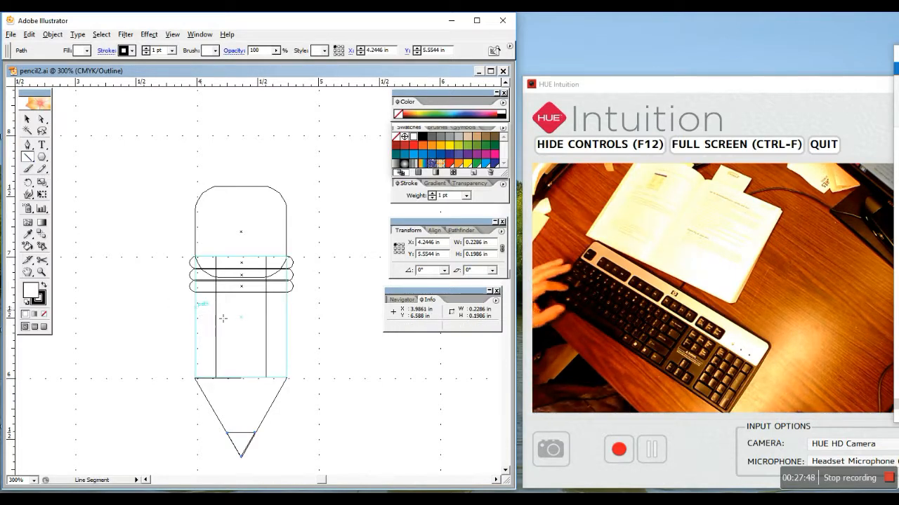
{"action": "left_click_drag", "start_coordinate": [202, 316], "coordinate": [296, 312]}
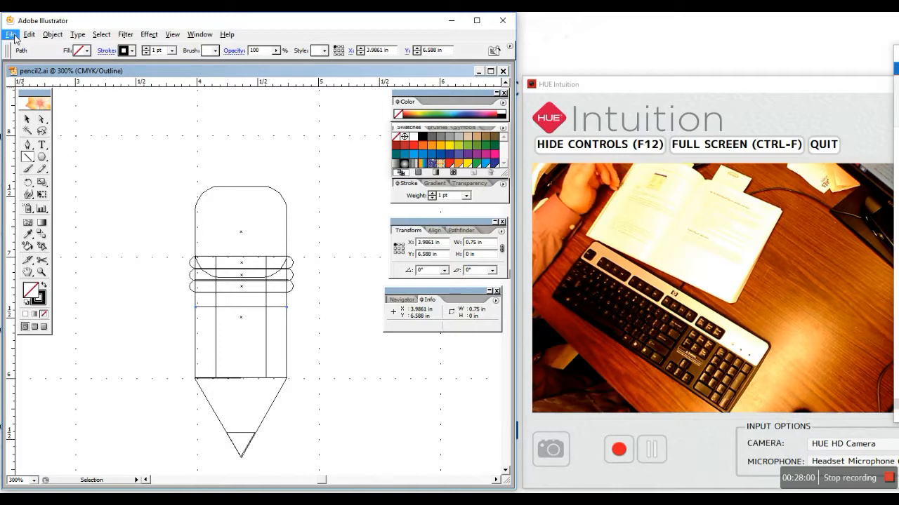
{"action": "left_click", "coordinate": [28, 118]}
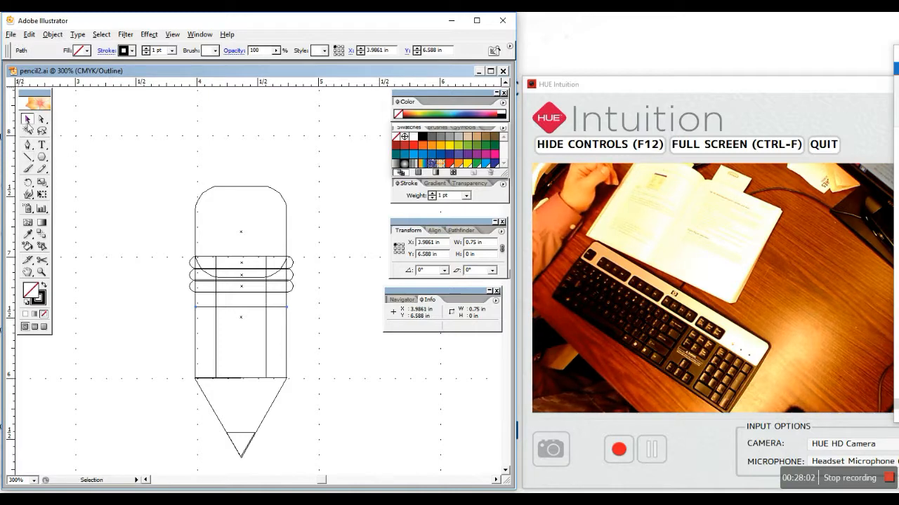
Step: Fill the outer rectangle of the pencil body with yellow and return the artwork to preview mode
{"action": "left_click", "coordinate": [202, 358]}
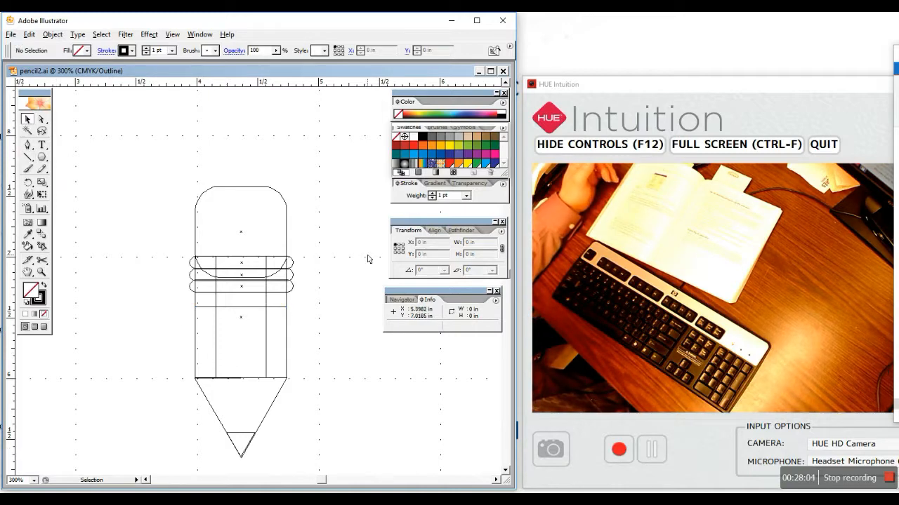
{"action": "left_click", "coordinate": [463, 147]}
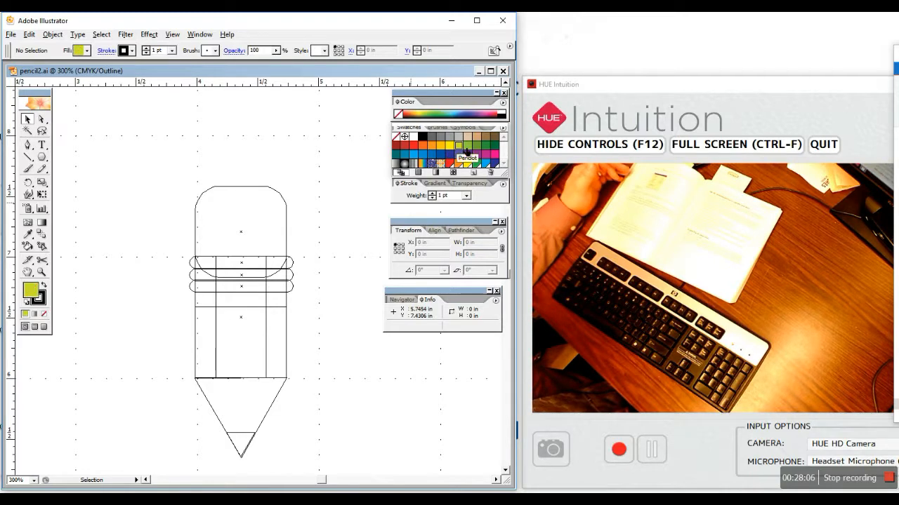
{"action": "left_click", "coordinate": [286, 343]}
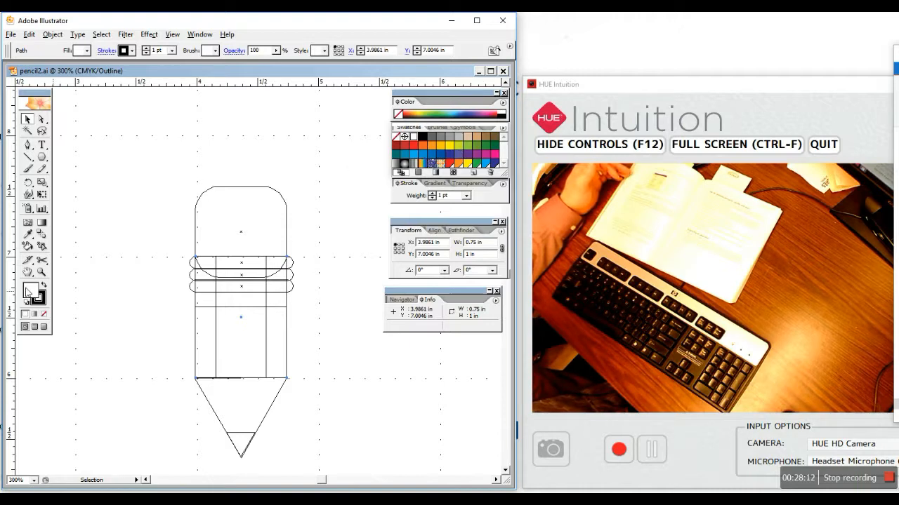
{"action": "left_click", "coordinate": [451, 146]}
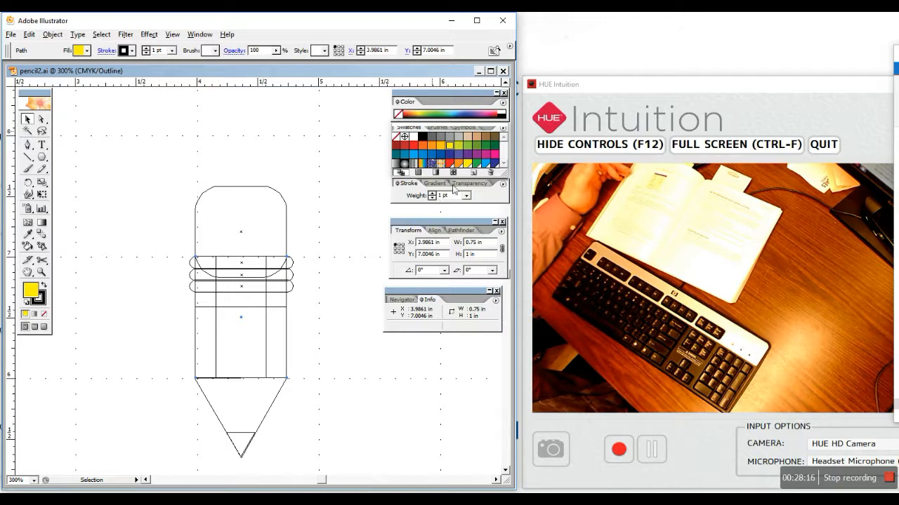
{"action": "left_click", "coordinate": [199, 34]}
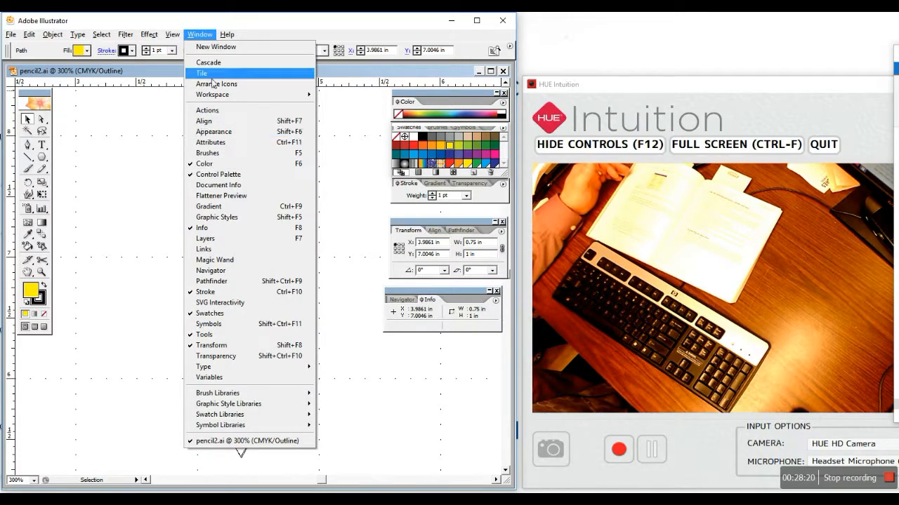
{"action": "mouse_move", "coordinate": [174, 35]}
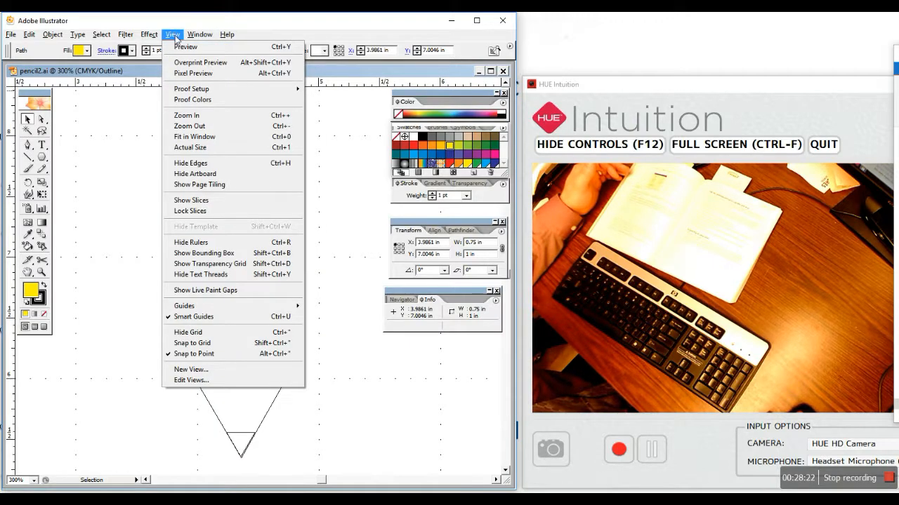
{"action": "left_click", "coordinate": [180, 47]}
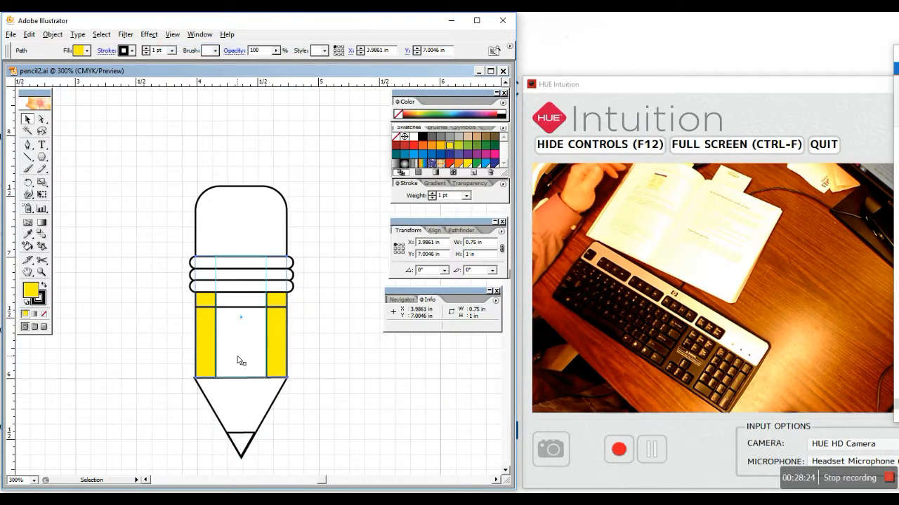
Step: Fill the inner rectangle of the pencil body with the same yellow and the rounded eraser with light tan
{"action": "left_click", "coordinate": [238, 356]}
{"action": "left_click", "coordinate": [449, 145]}
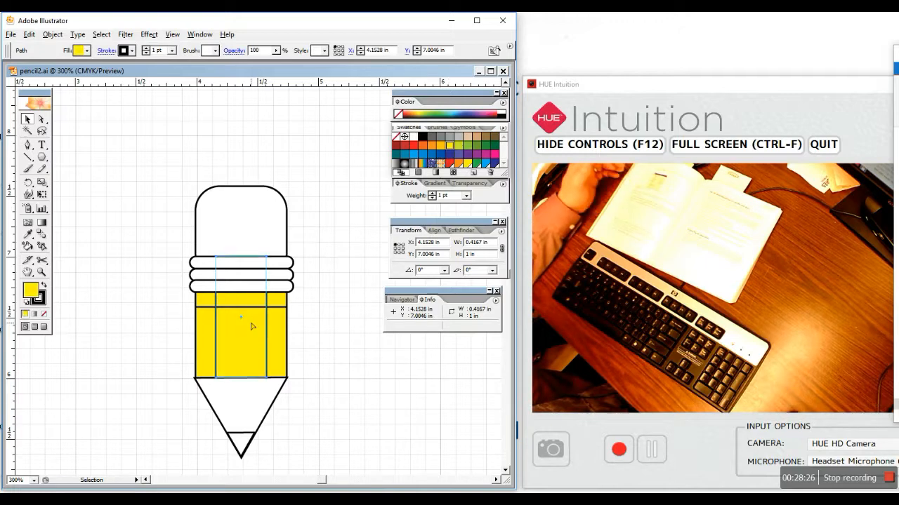
{"action": "left_click", "coordinate": [255, 231]}
{"action": "left_click", "coordinate": [468, 136]}
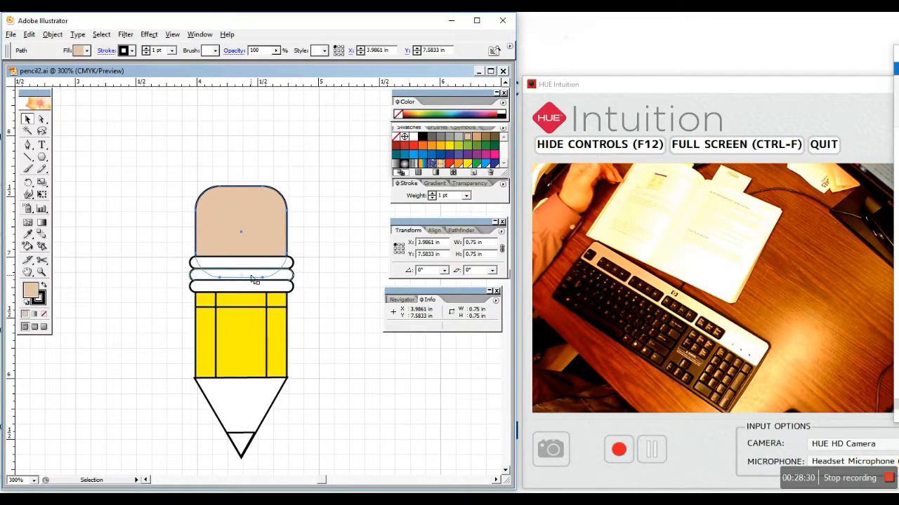
Step: Fill the three rounded bands below the eraser with golden orange
{"action": "left_click", "coordinate": [231, 267]}
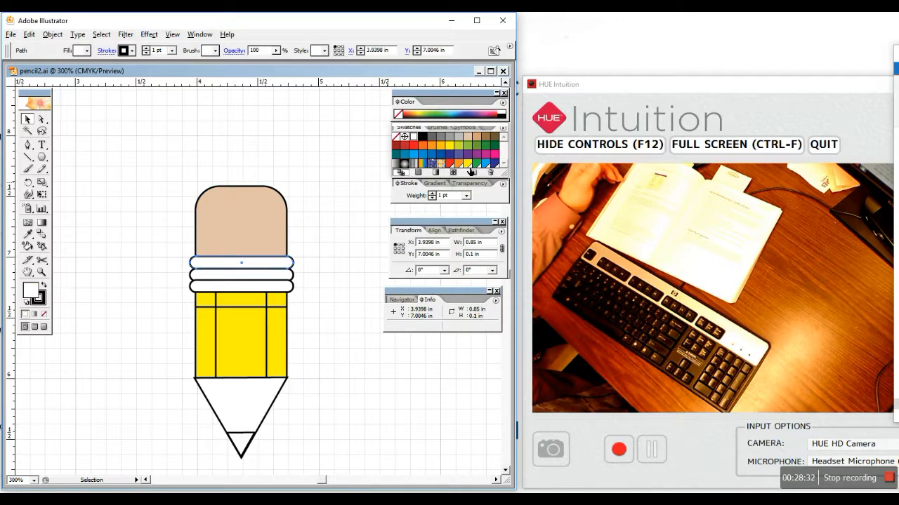
{"action": "left_click", "coordinate": [440, 146]}
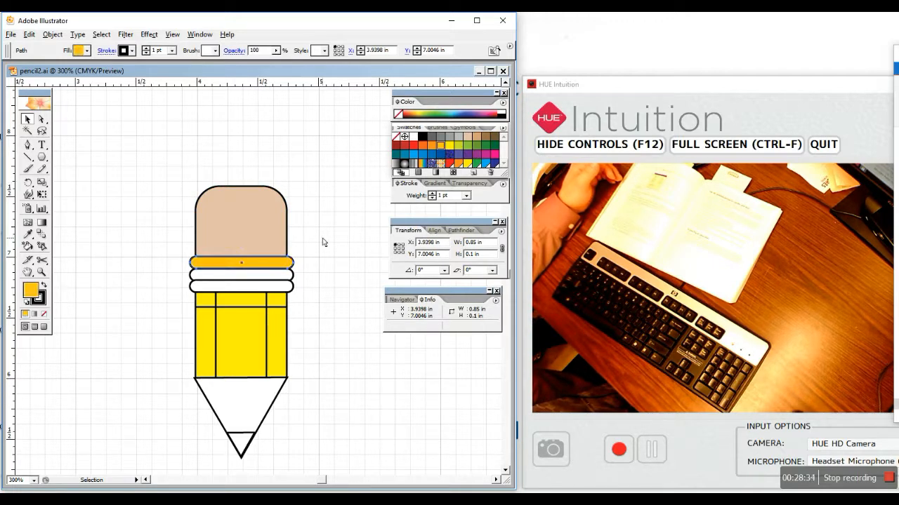
{"action": "left_click", "coordinate": [240, 274]}
{"action": "left_click", "coordinate": [448, 148]}
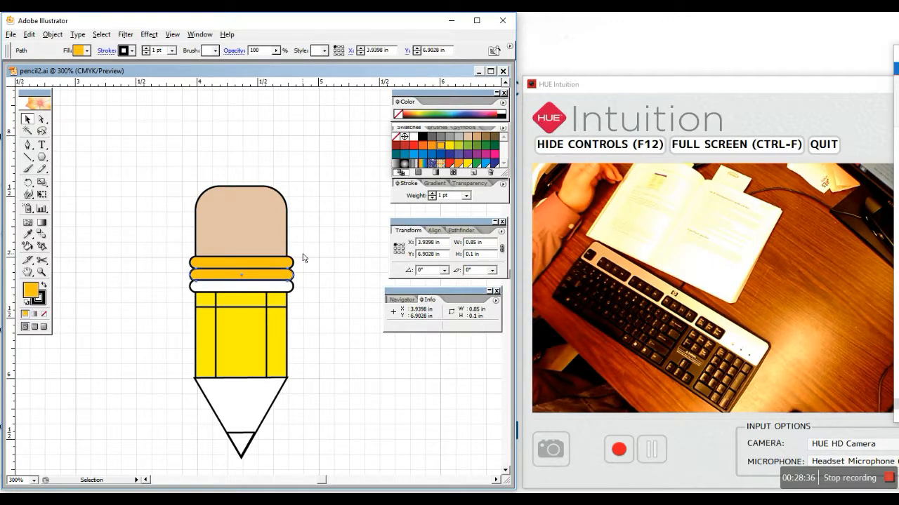
{"action": "left_click", "coordinate": [287, 287]}
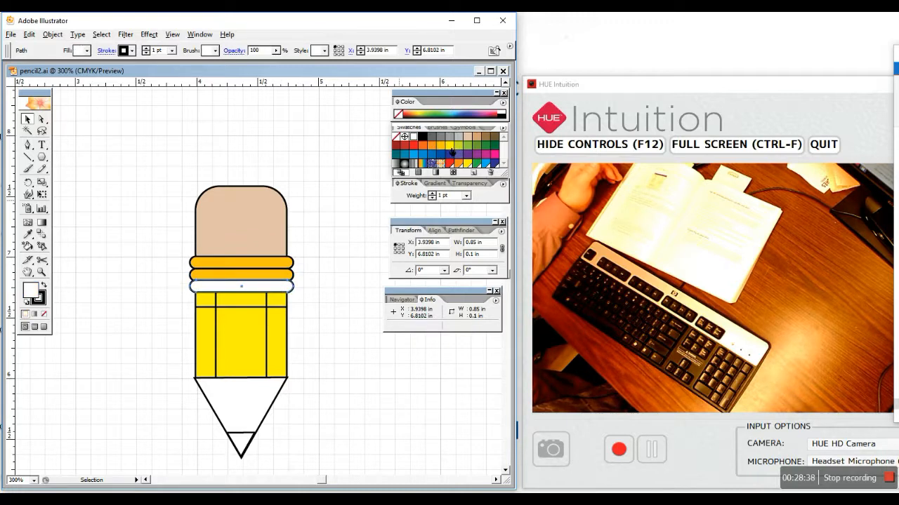
{"action": "left_click", "coordinate": [452, 151]}
Step: Fill the large triangle of the pencil tip with tan and the small lead triangle with dark gray
{"action": "left_click", "coordinate": [255, 396]}
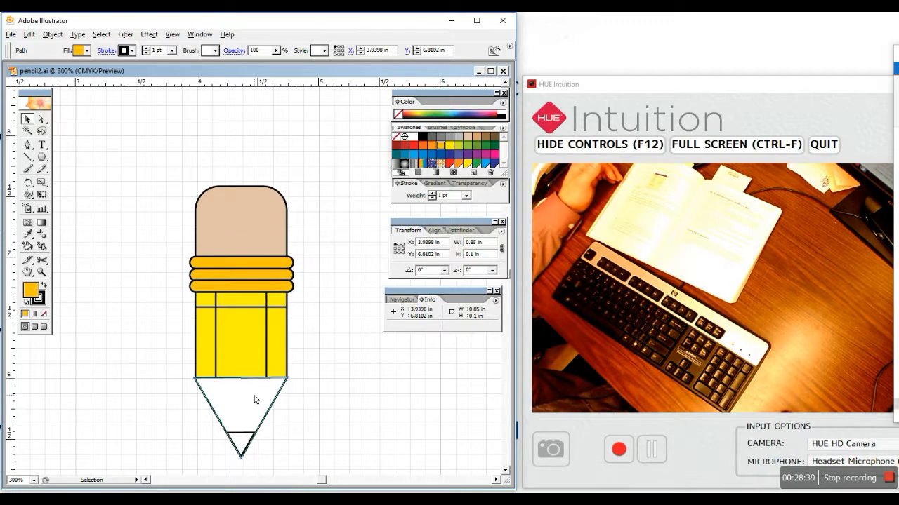
{"action": "left_click", "coordinate": [480, 142]}
{"action": "left_click", "coordinate": [240, 440]}
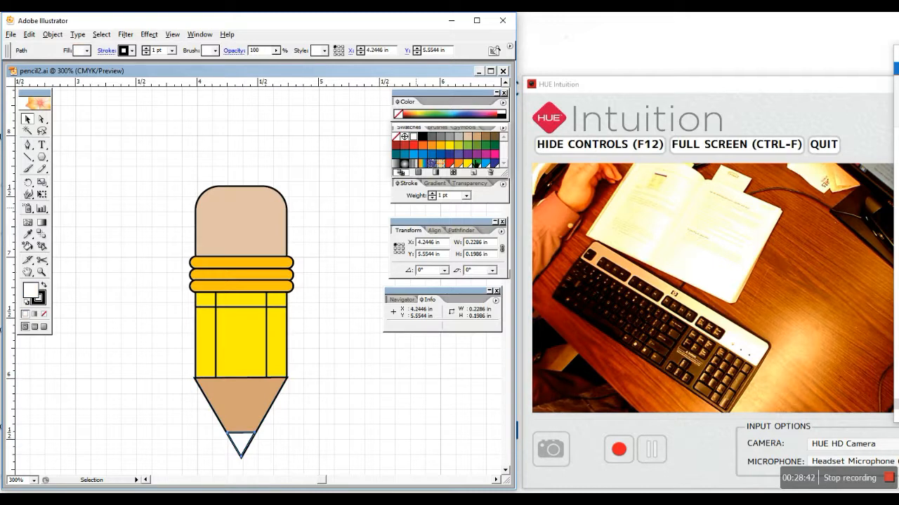
{"action": "left_click", "coordinate": [431, 142]}
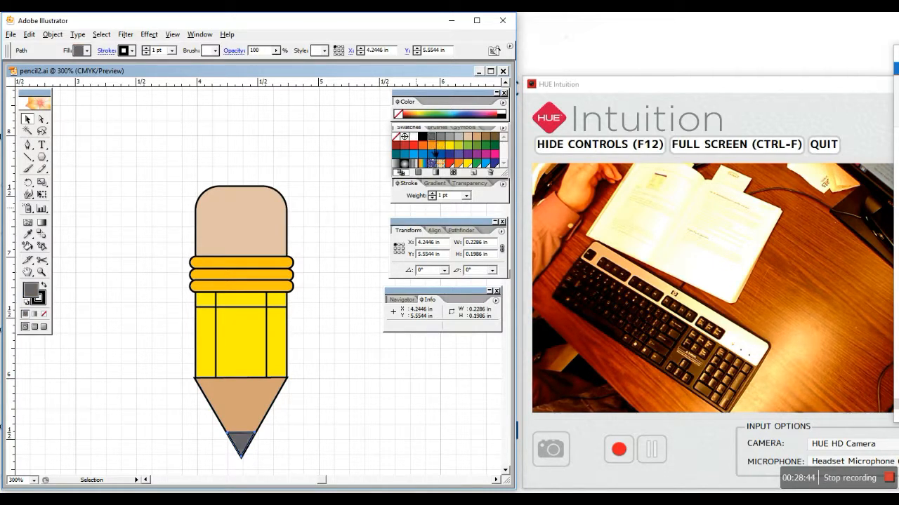
Step: Change the fill of the large wooden tip triangle to a darker medium brown
{"action": "left_click", "coordinate": [245, 225]}
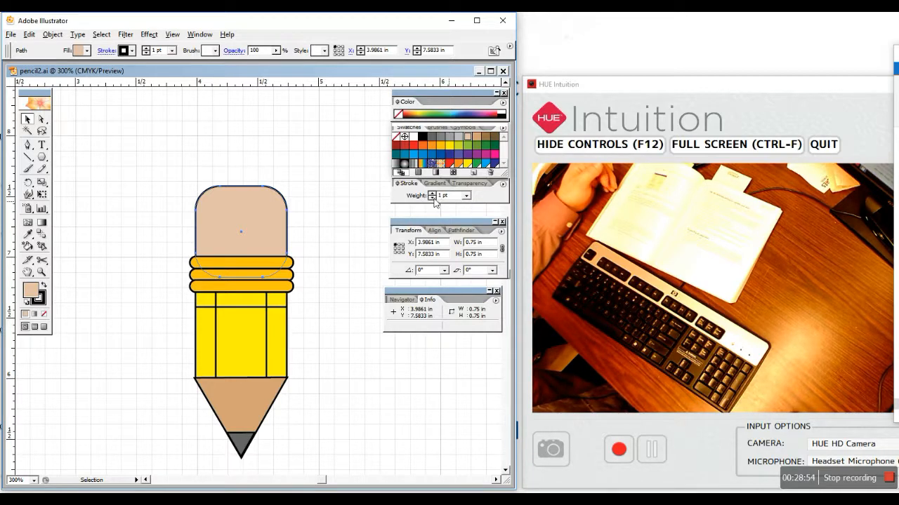
{"action": "left_click", "coordinate": [237, 400]}
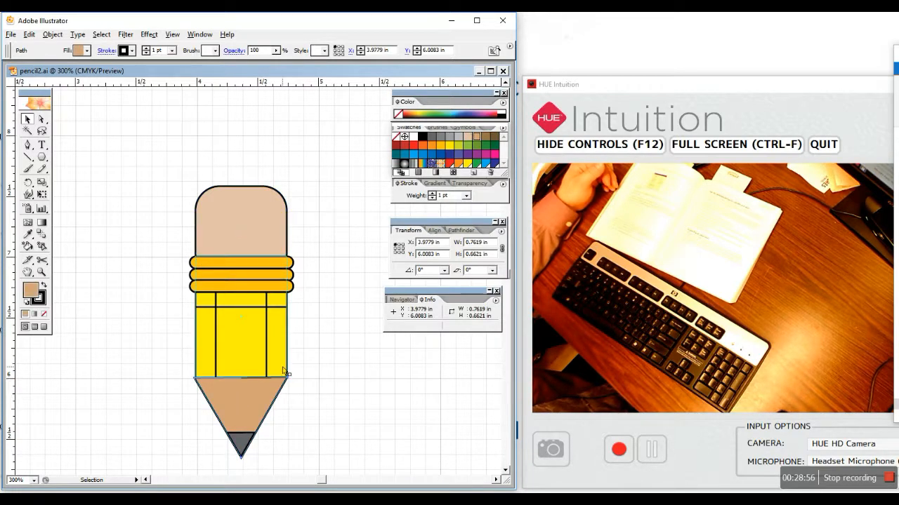
{"action": "left_click", "coordinate": [485, 137]}
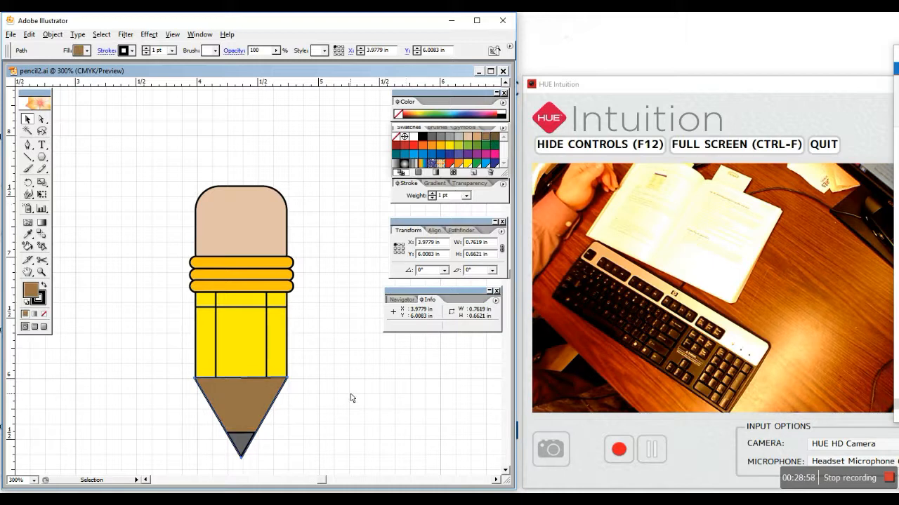